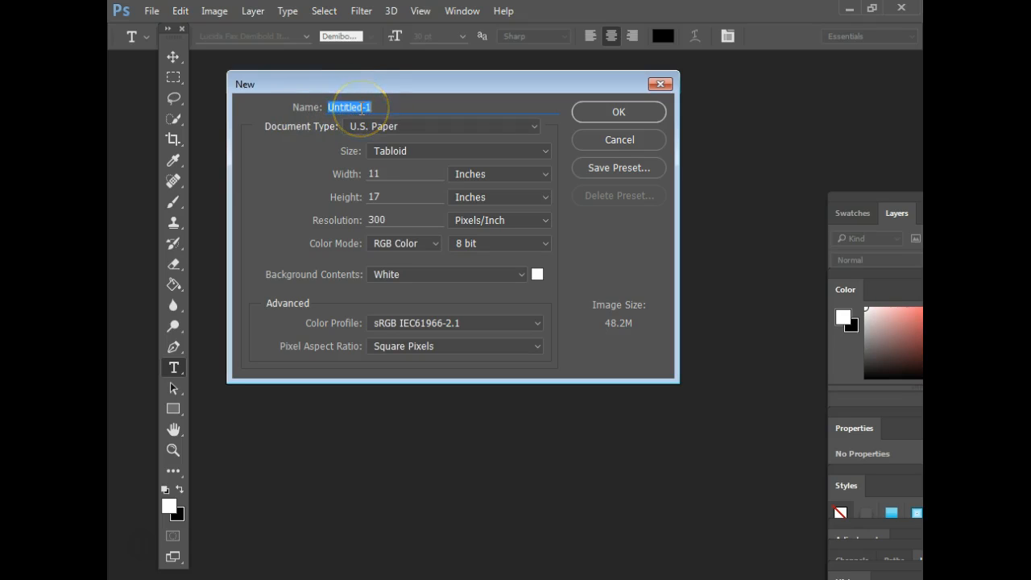
# - Name the new document 'SDA poster' in the New dialog
pyautogui.write('SDA poster')
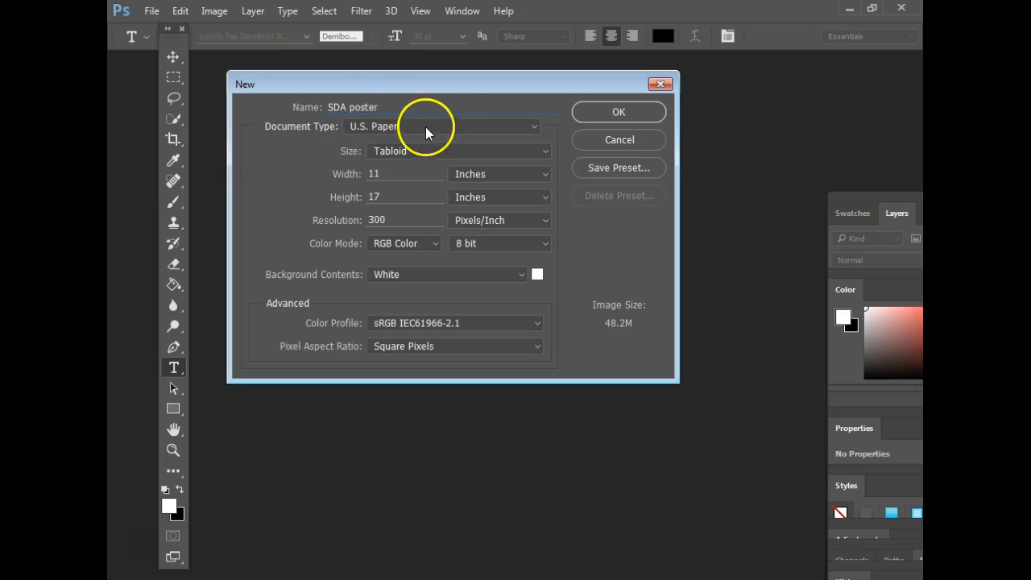
pyautogui.click(535, 126)
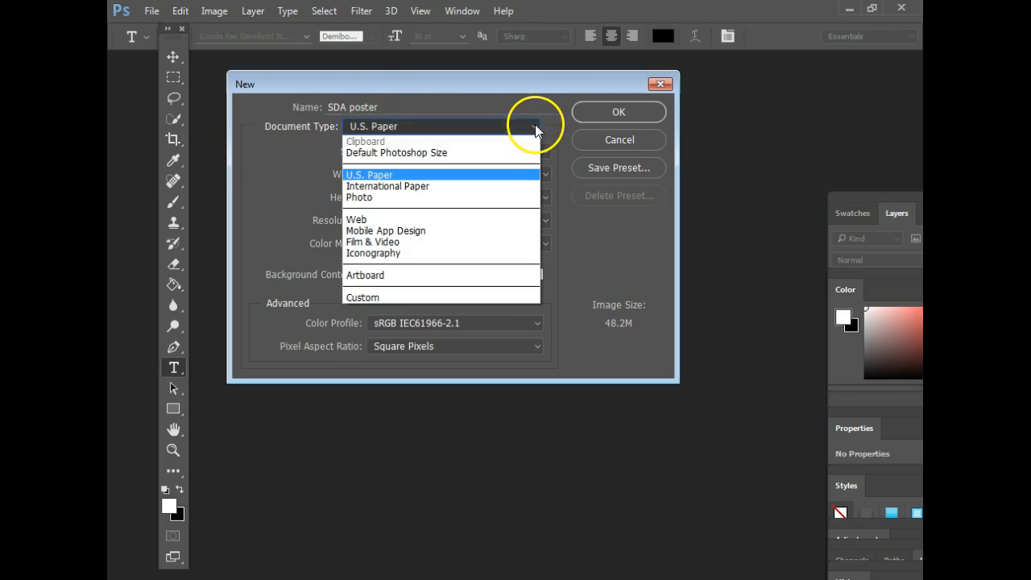
# - Create the document as U.S. Paper, Tabloid 11×17 in at 300 pixels/inch
pyautogui.click(390, 177)
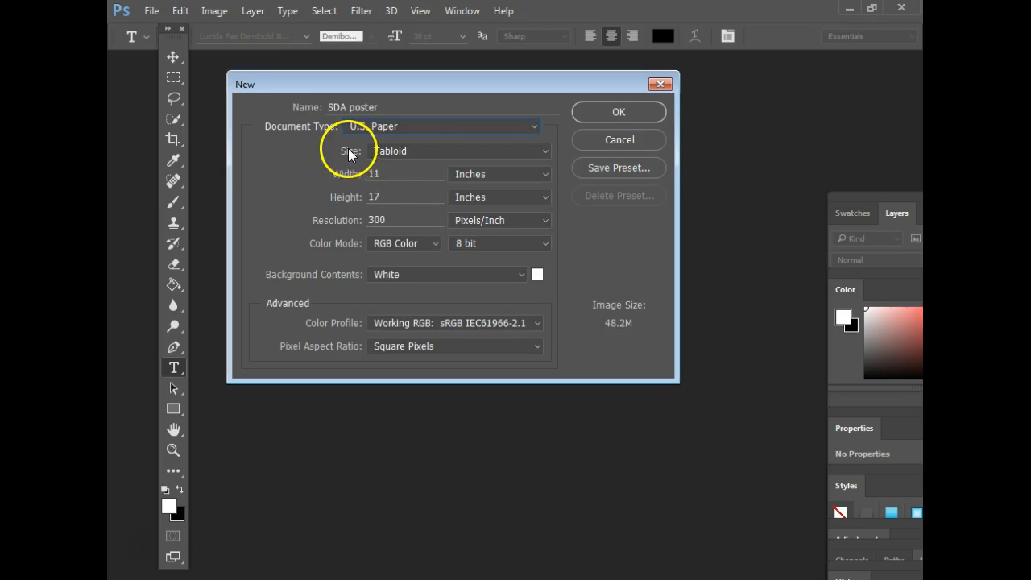
pyautogui.click(543, 150)
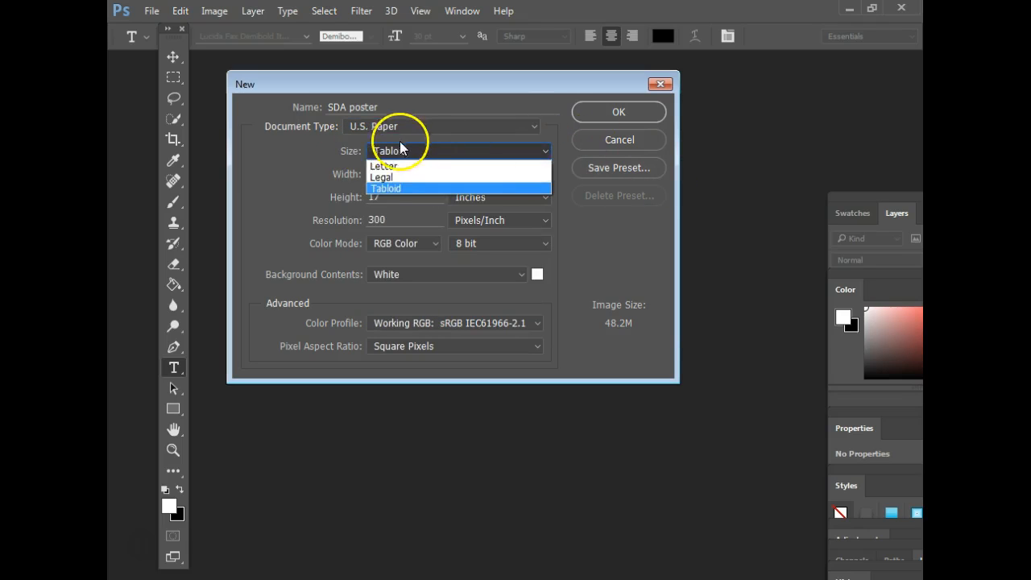
pyautogui.click(381, 189)
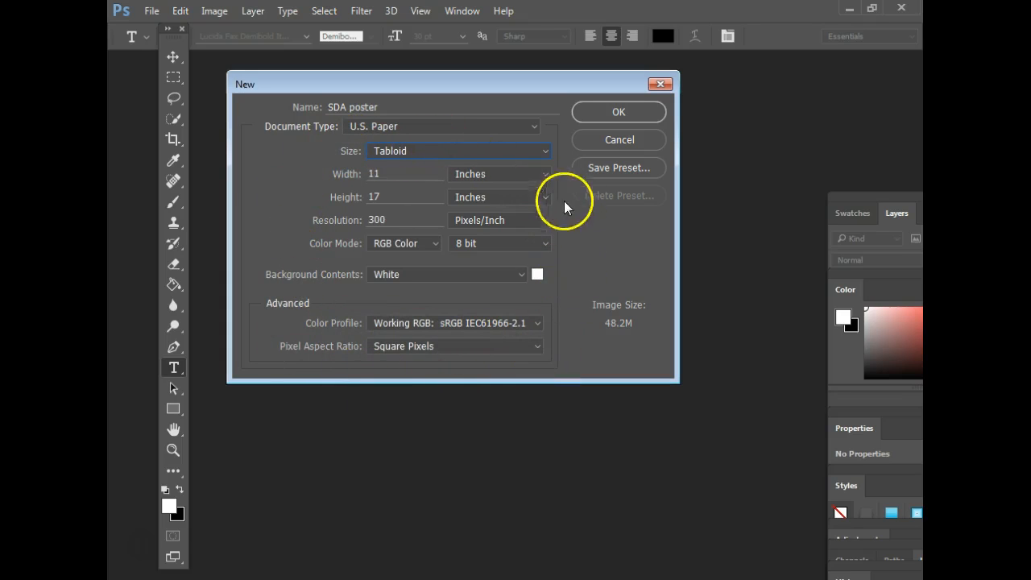
pyautogui.click(641, 113)
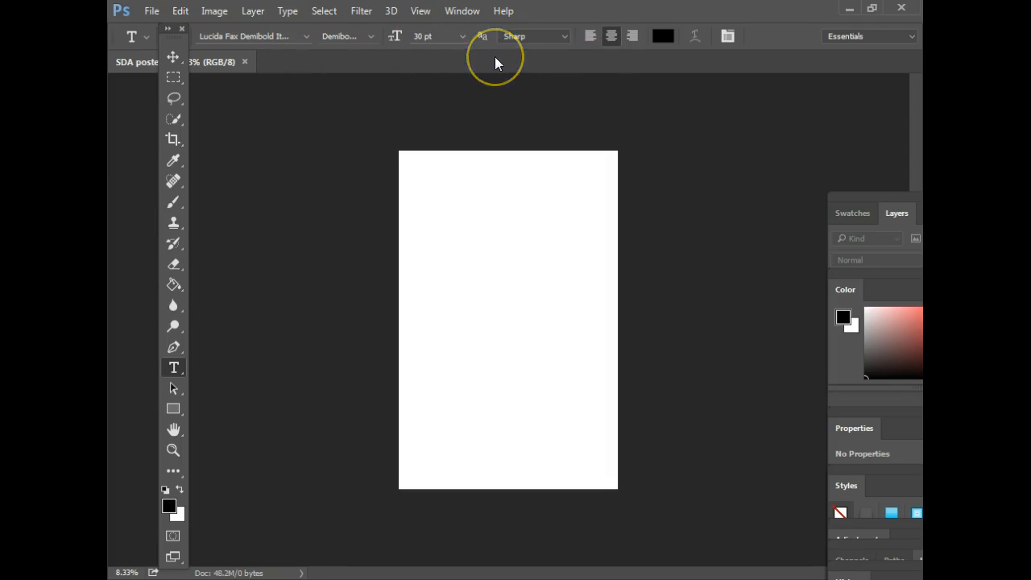
# - Undock the SDA poster document into its own floating window
pyautogui.moveTo(228, 62); pyautogui.dragTo(717, 79)
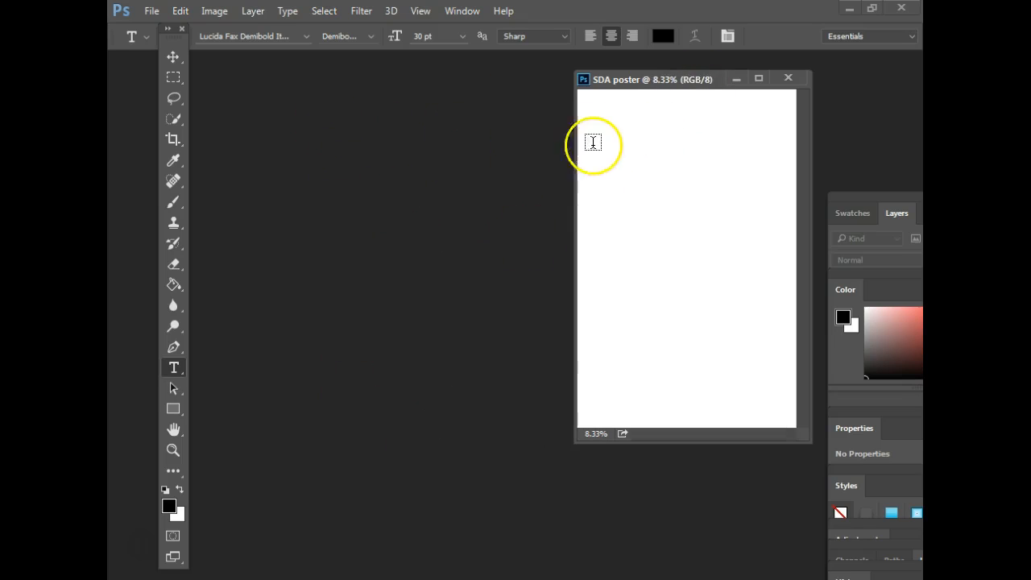
pyautogui.click(155, 14)
# - Open every JPG in send to Dave > New folder, cactus photo through the last
pyautogui.click(165, 40)
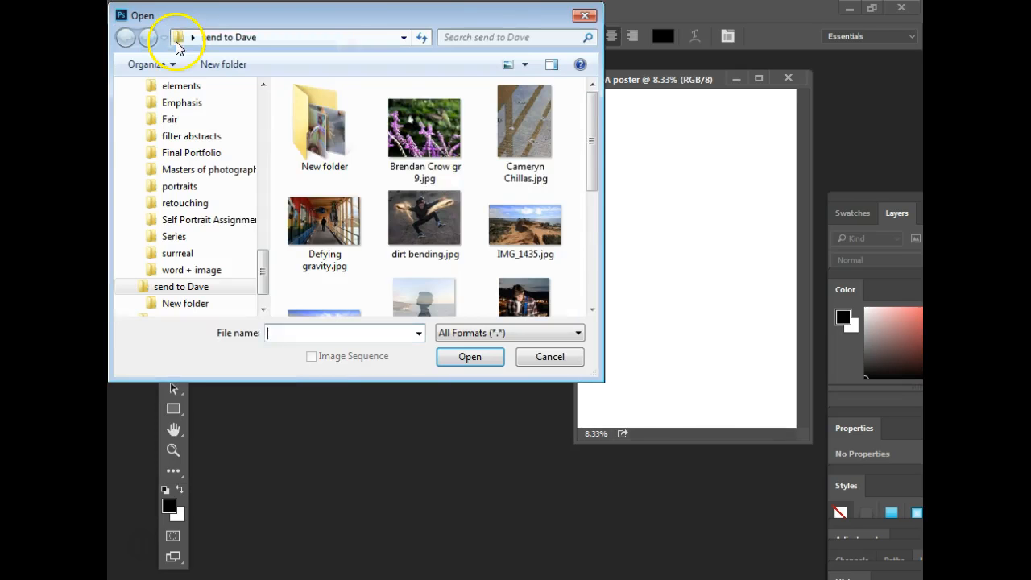
pyautogui.doubleClick(317, 119)
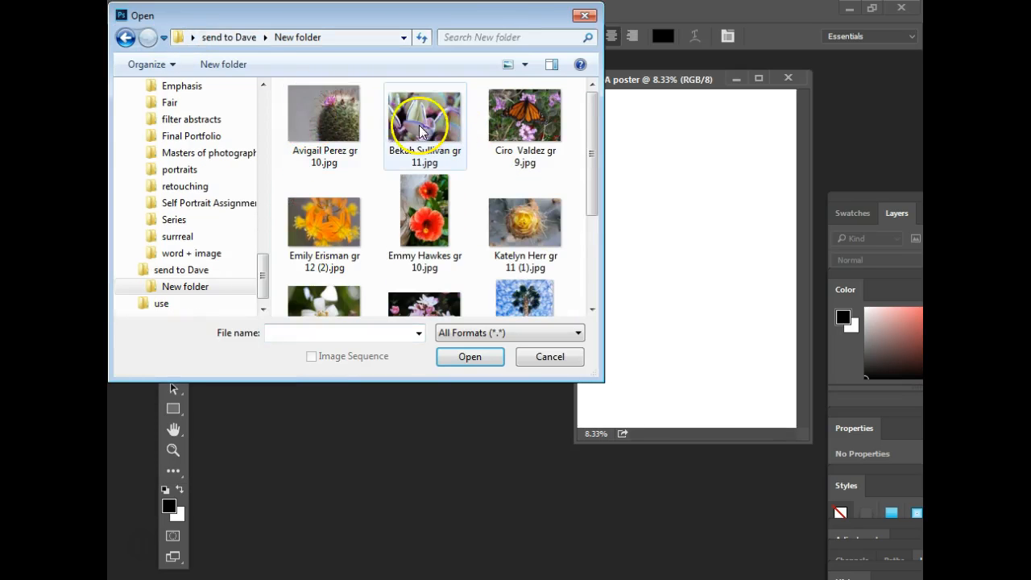
pyautogui.click(340, 132)
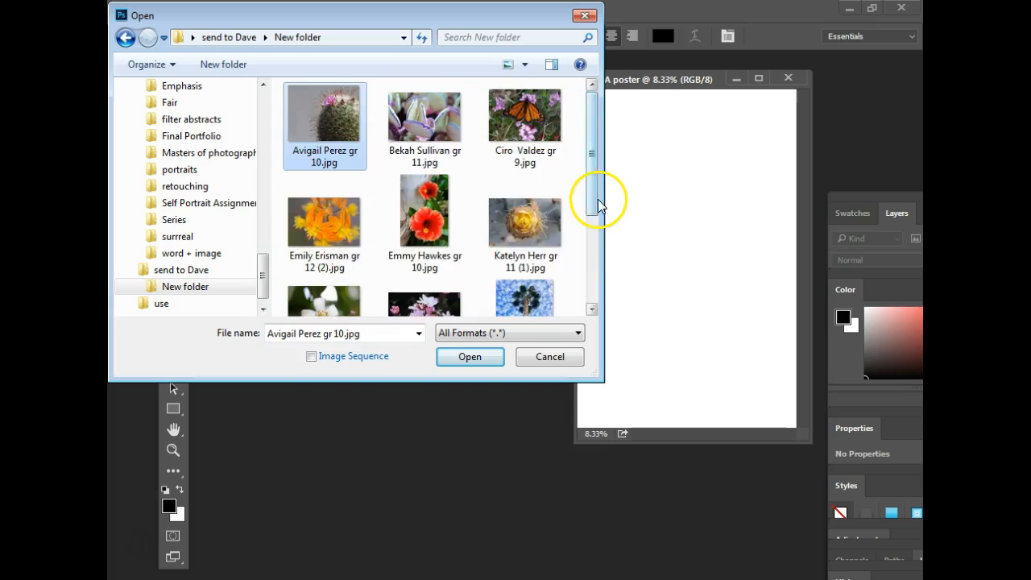
pyautogui.moveTo(598, 202); pyautogui.dragTo(594, 256)
pyautogui.keyDown('shift'); pyautogui.click(324, 274); pyautogui.keyUp('shift')
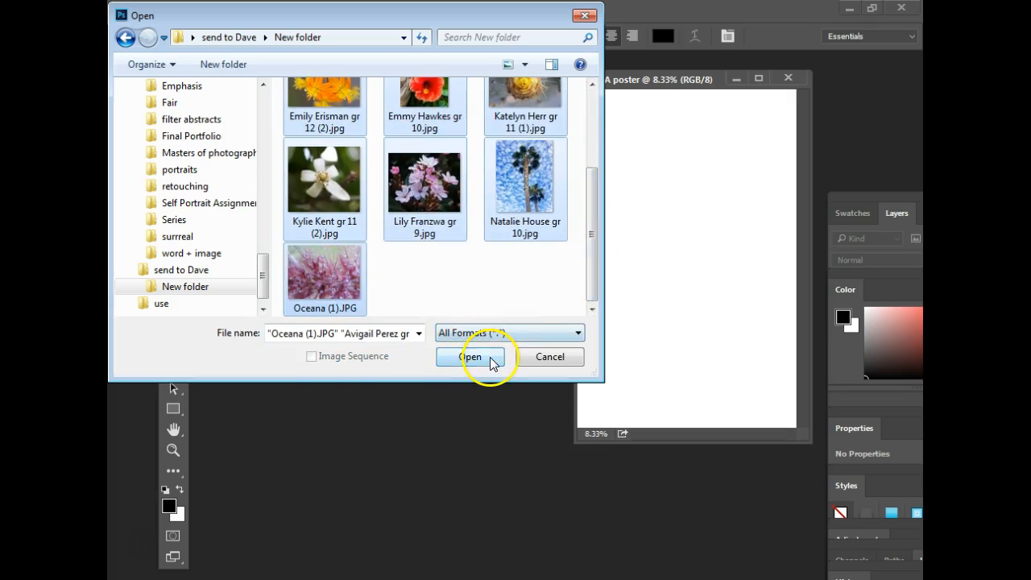
pyautogui.click(491, 359)
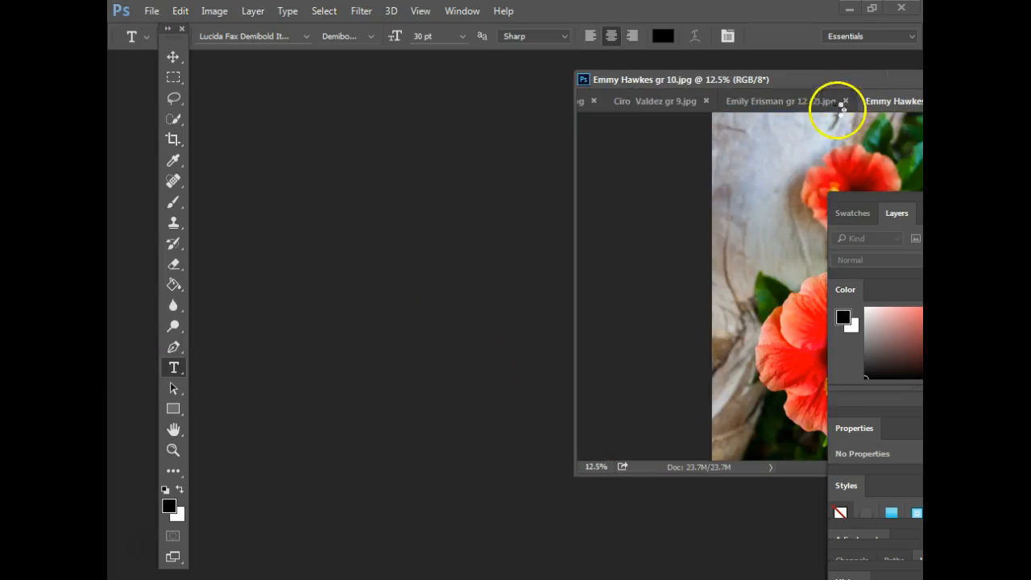
# - Float the palm-tree sky photo briefly, then dock the opened photos back together
pyautogui.moveTo(782, 71); pyautogui.dragTo(808, 82)
pyautogui.moveTo(698, 71); pyautogui.dragTo(677, 61)
pyautogui.moveTo(788, 67); pyautogui.dragTo(607, 70)
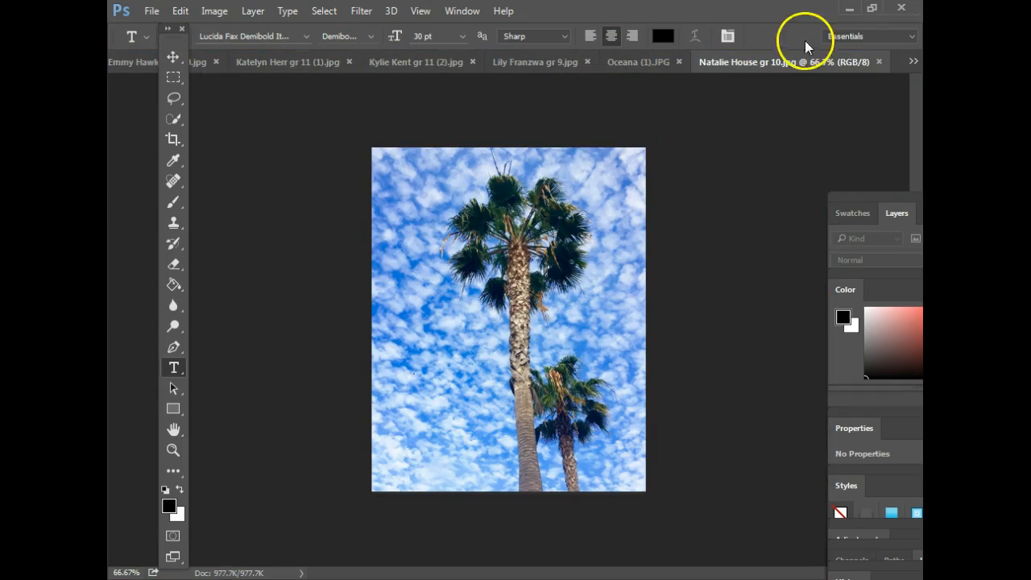
# - Float the palm-sky photo, each flower photo and the poster as separate windows
pyautogui.click(913, 58)
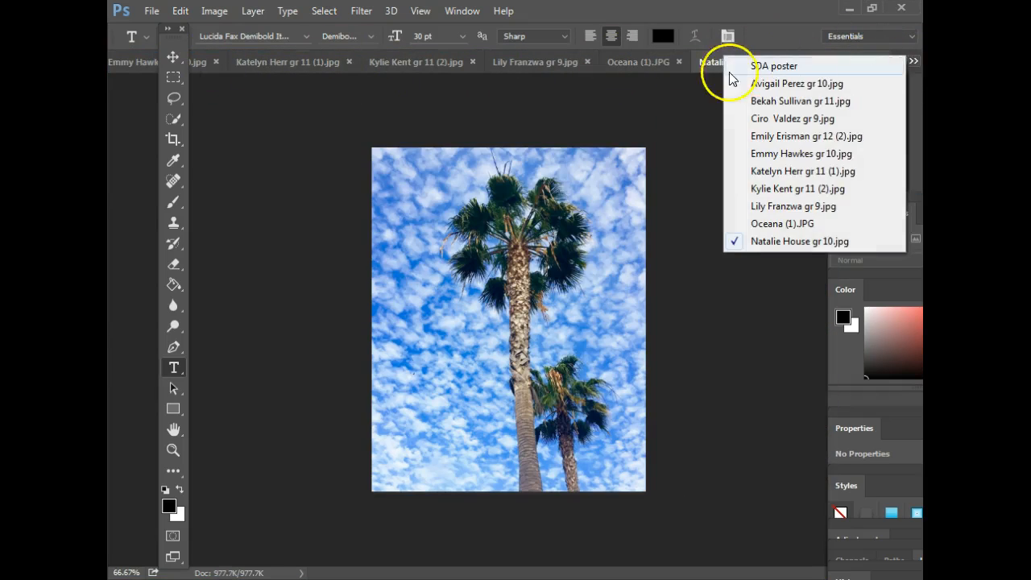
pyautogui.click(648, 102)
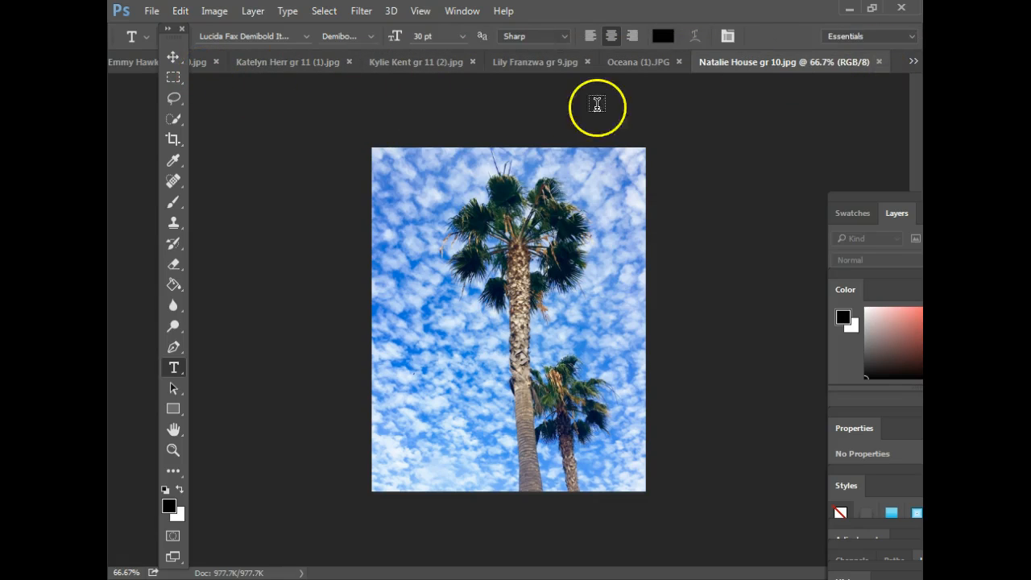
pyautogui.moveTo(788, 63); pyautogui.dragTo(780, 95)
pyautogui.moveTo(732, 63); pyautogui.dragTo(732, 88)
pyautogui.moveTo(644, 63); pyautogui.dragTo(508, 95)
pyautogui.moveTo(382, 78); pyautogui.dragTo(271, 92)
pyautogui.moveTo(212, 65); pyautogui.dragTo(241, 93)
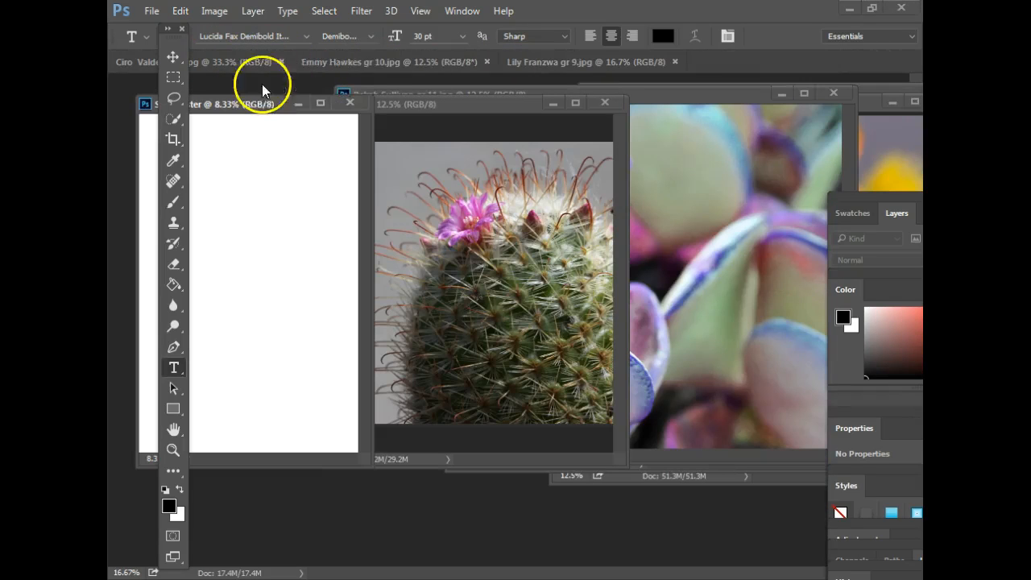
pyautogui.moveTo(355, 64); pyautogui.dragTo(384, 91)
pyautogui.moveTo(435, 62); pyautogui.dragTo(447, 139)
# - Move the pink blossom window up and left and leave its zoom at 16.7%
pyautogui.moveTo(607, 137); pyautogui.dragTo(531, 101)
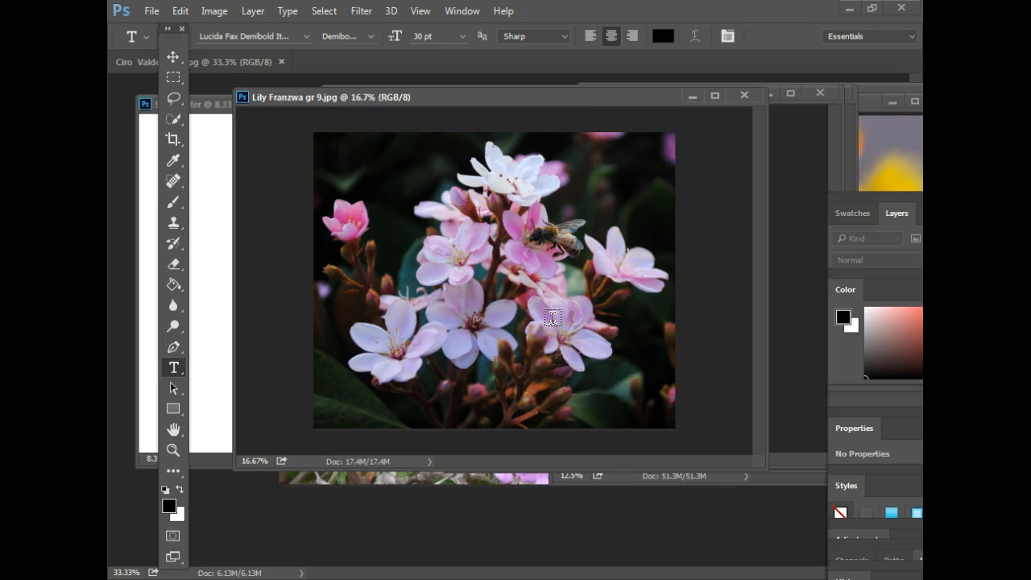
pyautogui.moveTo(586, 95); pyautogui.dragTo(568, 93)
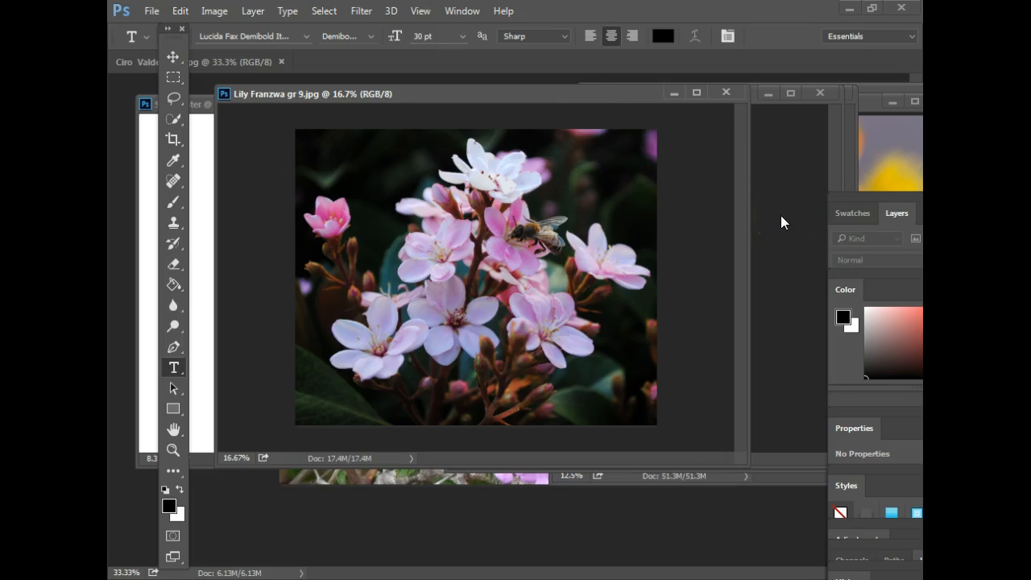
pyautogui.hotkey('ctrl', '-')
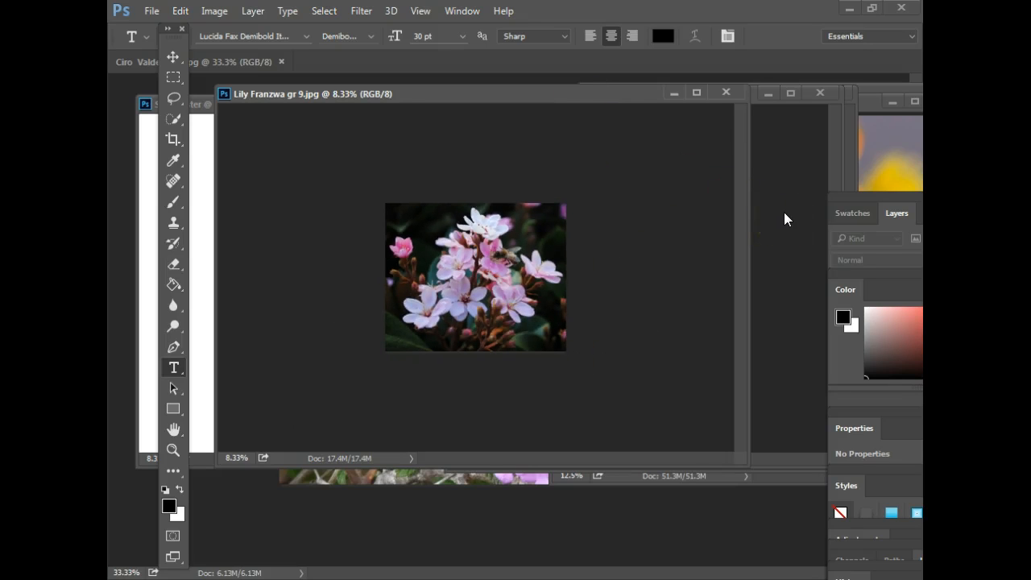
pyautogui.hotkey('ctrl', '+')
pyautogui.hotkey('ctrl', '+')
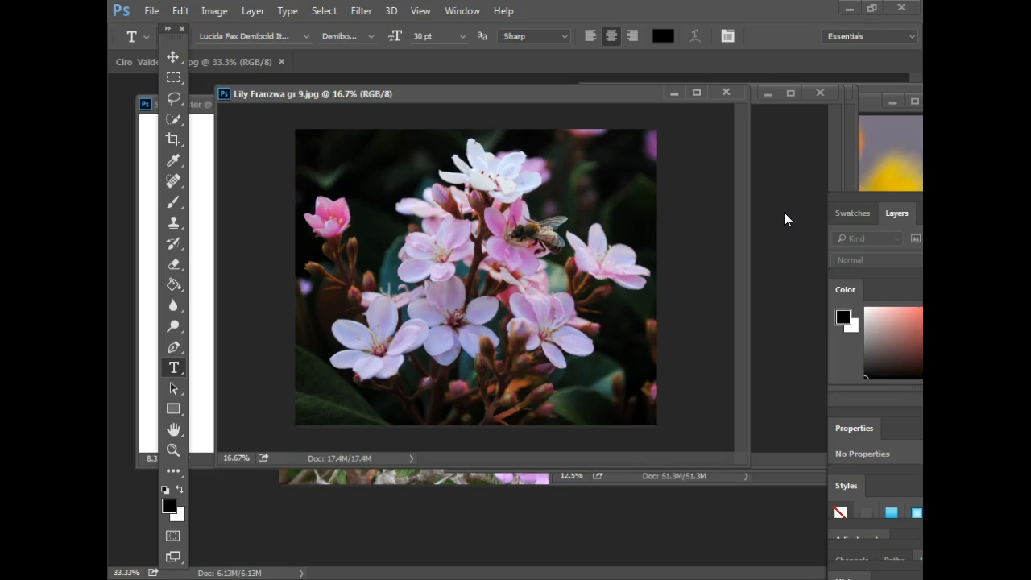
pyautogui.hotkey('ctrl', '-')
pyautogui.hotkey('ctrl', '-')
pyautogui.hotkey('ctrl', '+')
pyautogui.hotkey('ctrl', '+')
# - Shrink the pink blossom window at 12.5% zoom, and move and shrink the red hibiscus window
pyautogui.moveTo(623, 106); pyautogui.dragTo(616, 102)
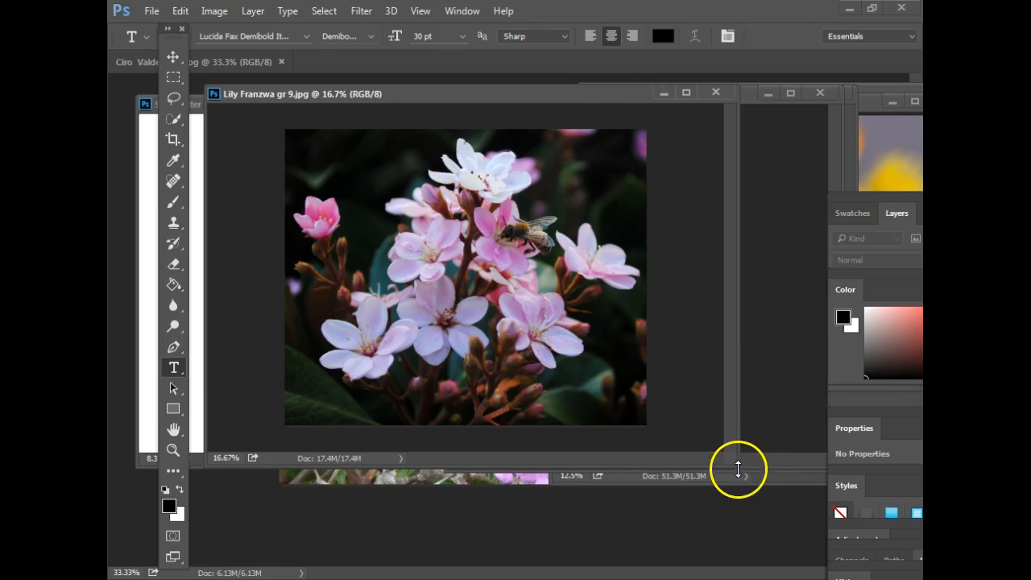
pyautogui.moveTo(736, 464); pyautogui.dragTo(494, 339)
pyautogui.hotkey('ctrl', '-')
pyautogui.click(642, 92)
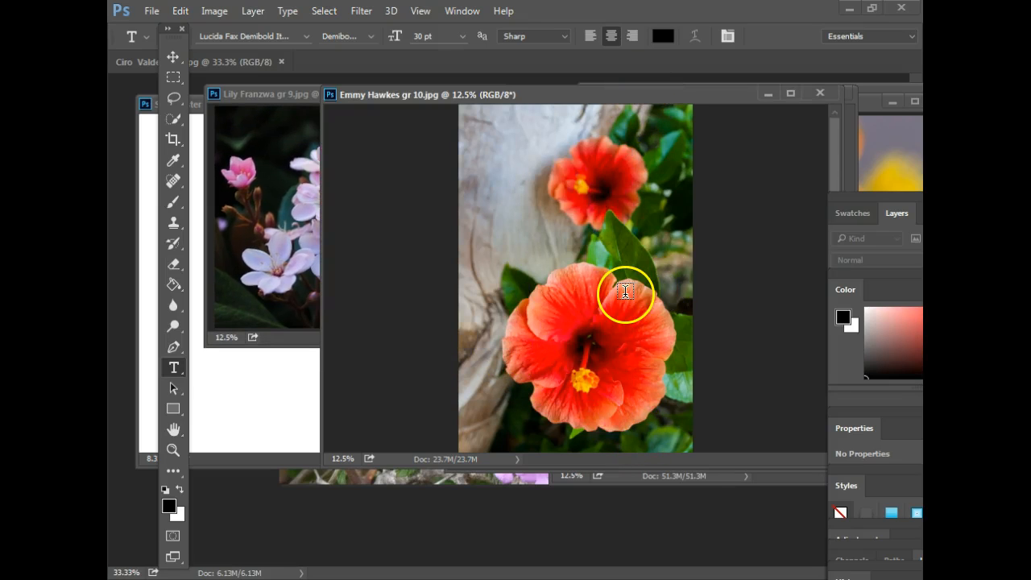
pyautogui.hotkey('ctrl', '-')
pyautogui.moveTo(708, 100); pyautogui.dragTo(556, 110)
pyautogui.moveTo(707, 472); pyautogui.dragTo(399, 375)
# - Move left, zoom out and shrink the cactus and succulent windows, succulent at 6.25%
pyautogui.click(559, 245)
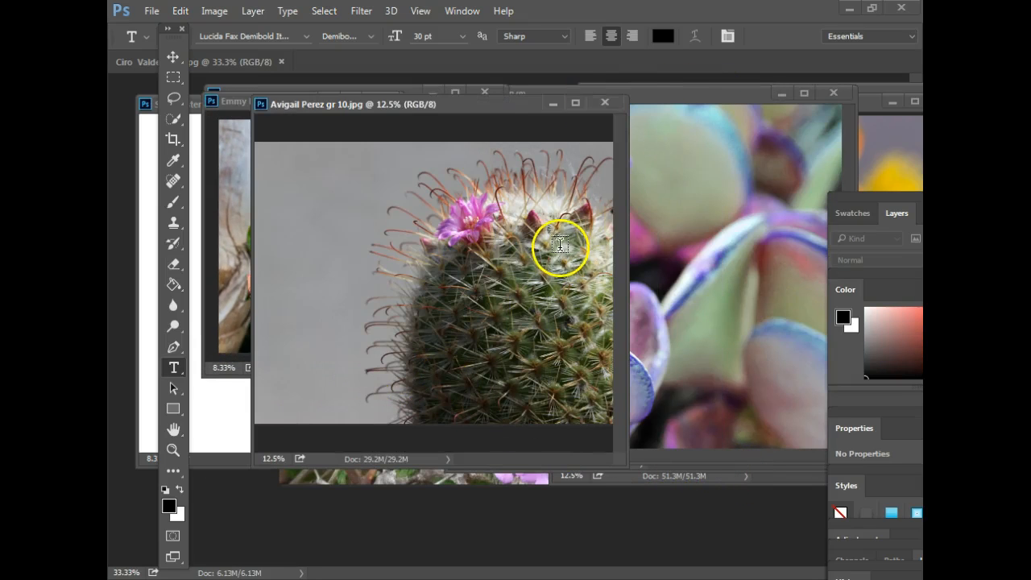
pyautogui.moveTo(524, 101); pyautogui.dragTo(453, 119)
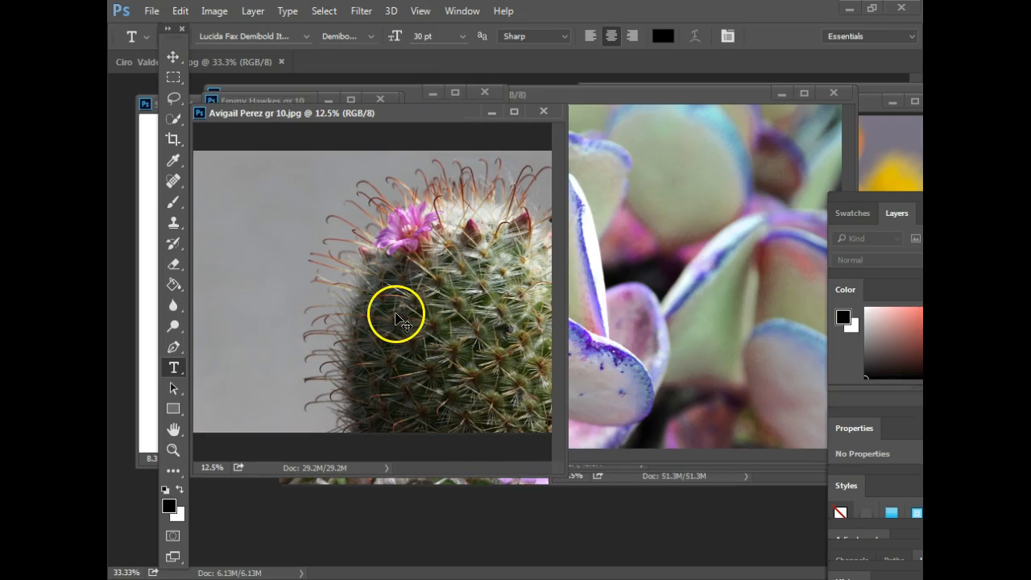
pyautogui.hotkey('ctrl', '-')
pyautogui.moveTo(559, 472); pyautogui.dragTo(406, 348)
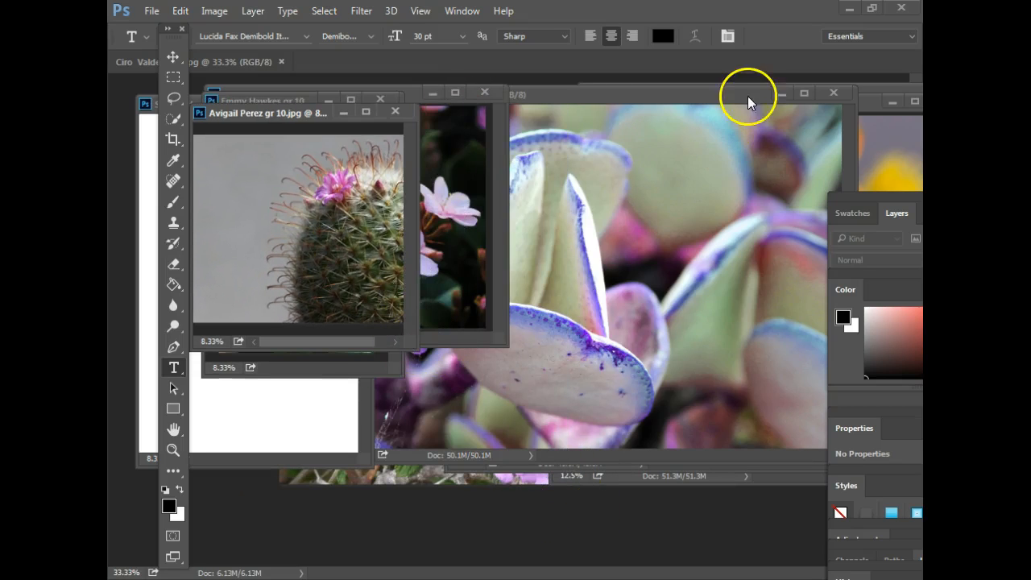
pyautogui.click(749, 102)
pyautogui.hotkey('ctrl', '-')
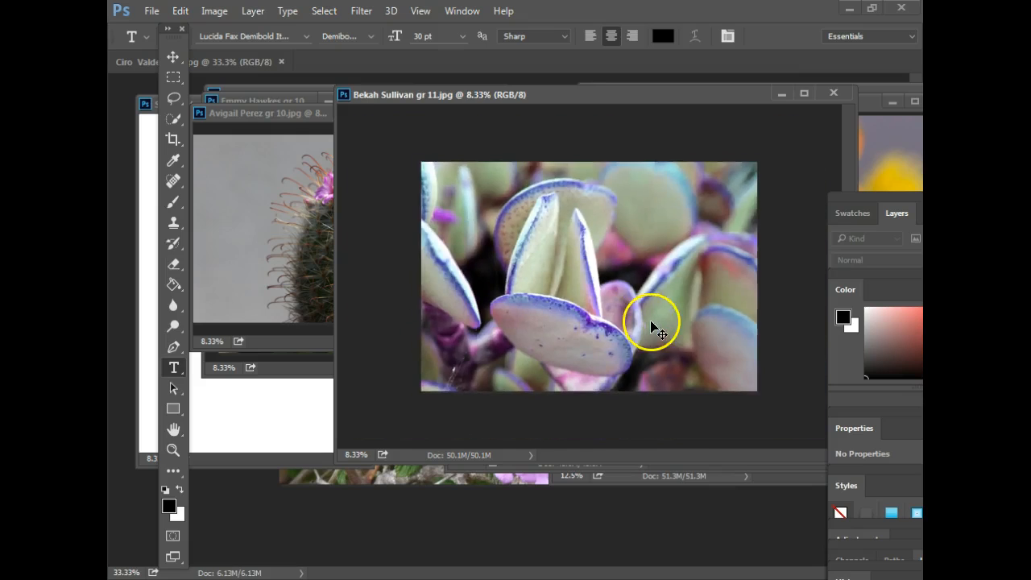
pyautogui.moveTo(739, 97); pyautogui.dragTo(652, 108)
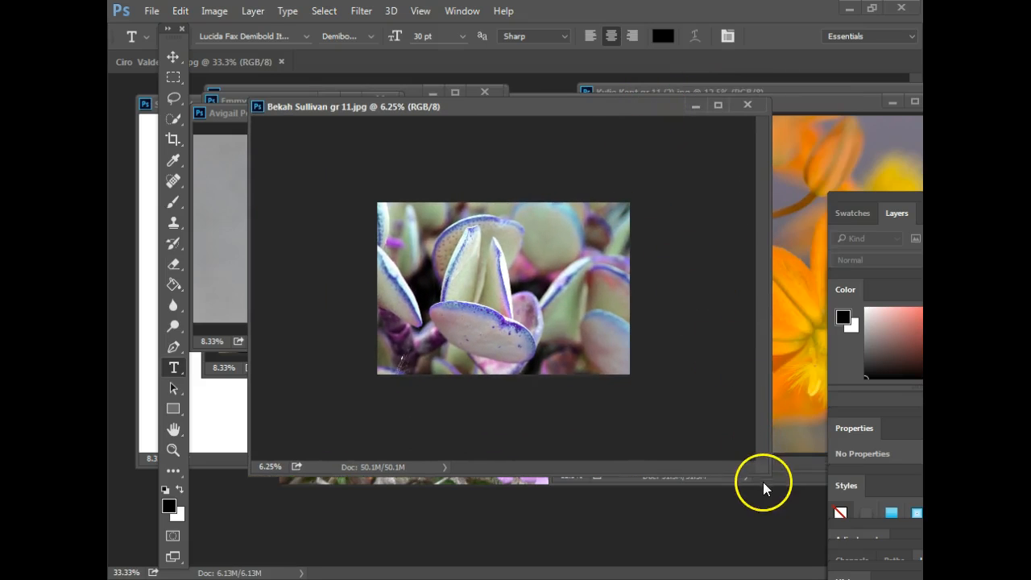
pyautogui.moveTo(761, 473); pyautogui.dragTo(569, 350)
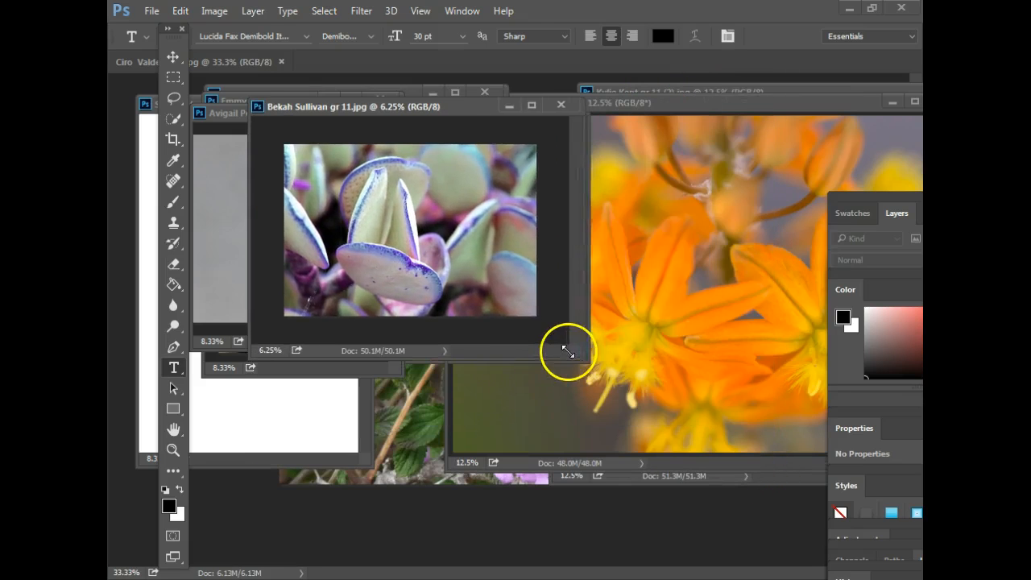
# - Move, zoom out and shrink the orange flower (6.25%) and yellow cactus flower windows
pyautogui.click(716, 103)
pyautogui.moveTo(720, 105); pyautogui.dragTo(566, 130)
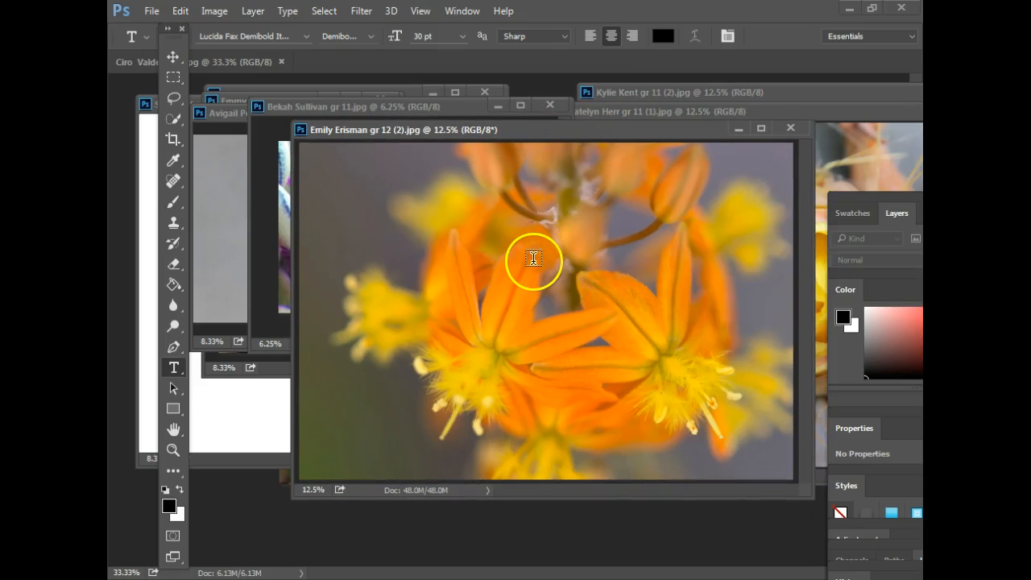
pyautogui.hotkey('ctrl', '-')
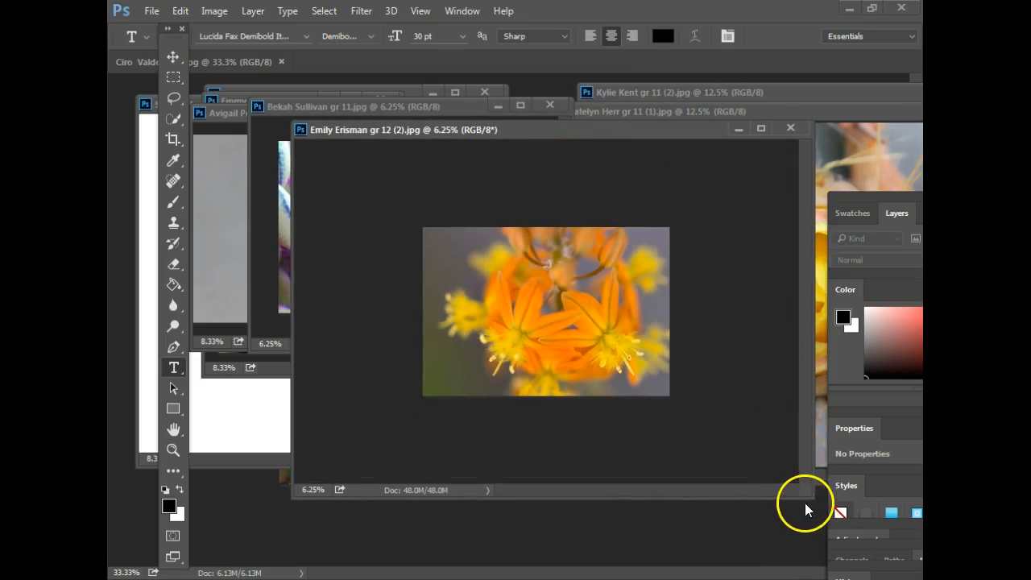
pyautogui.moveTo(777, 468); pyautogui.dragTo(620, 348)
pyautogui.click(769, 111)
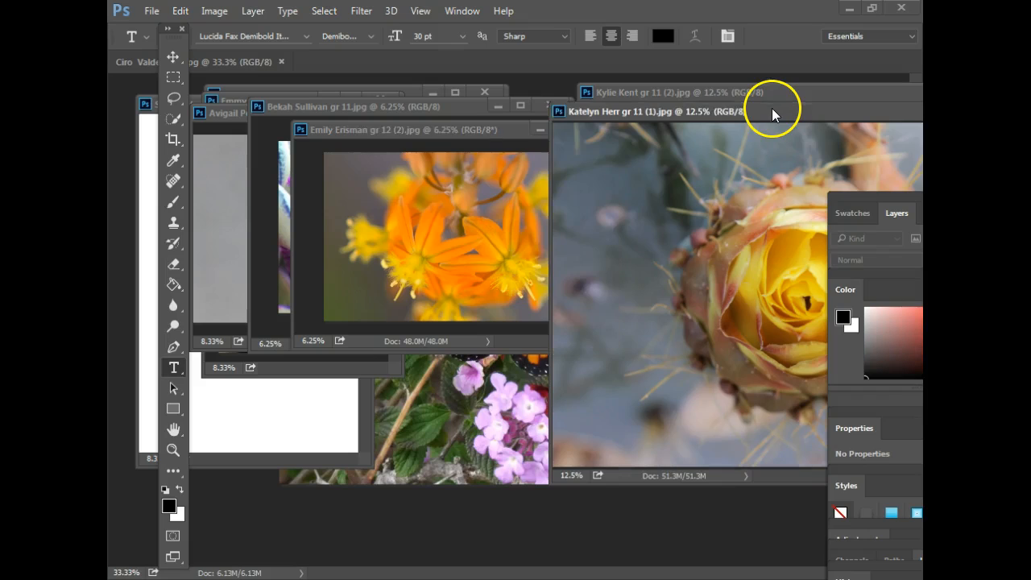
pyautogui.moveTo(797, 117); pyautogui.dragTo(540, 132)
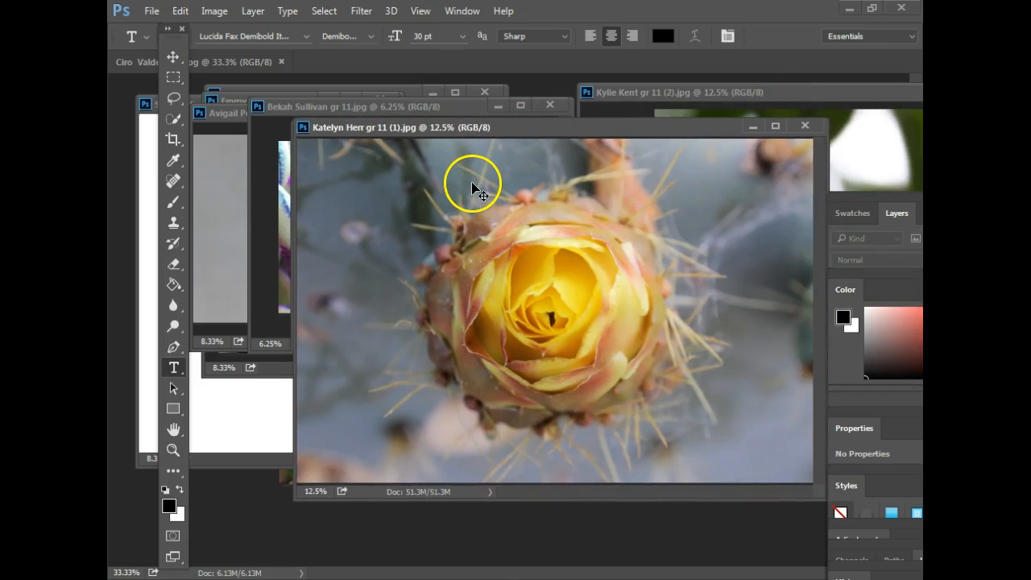
pyautogui.hotkey('ctrl', '-')
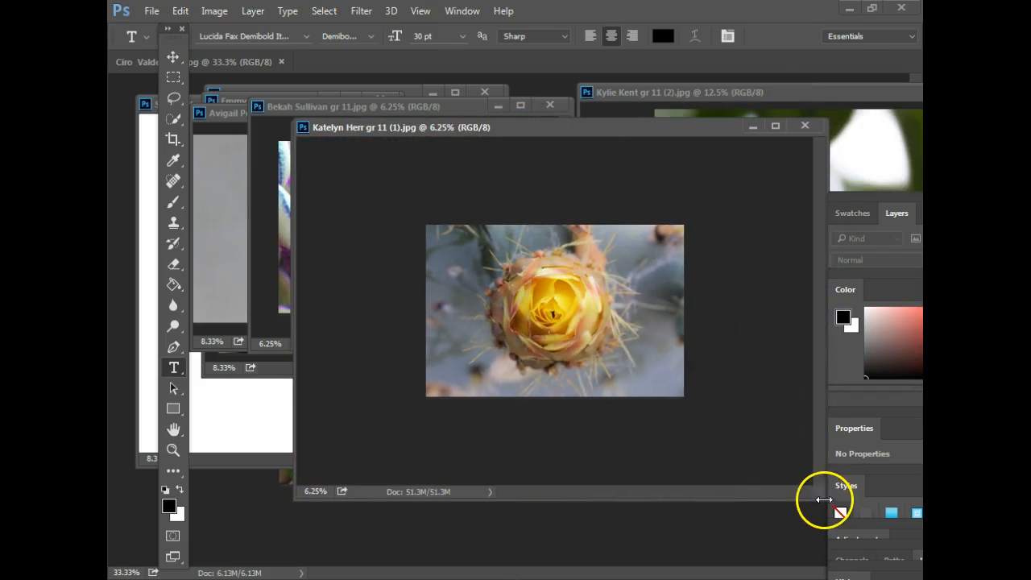
pyautogui.moveTo(712, 133); pyautogui.dragTo(687, 132)
pyautogui.moveTo(794, 494); pyautogui.dragTo(594, 339)
# - Shrink and centre the remaining flower, pink dewdrop and palm-sky windows, palm-sky narrower in front
pyautogui.moveTo(774, 87); pyautogui.dragTo(426, 126)
pyautogui.hotkey('ctrl', '-')
pyautogui.moveTo(755, 491); pyautogui.dragTo(541, 298)
pyautogui.moveTo(800, 89); pyautogui.dragTo(358, 106)
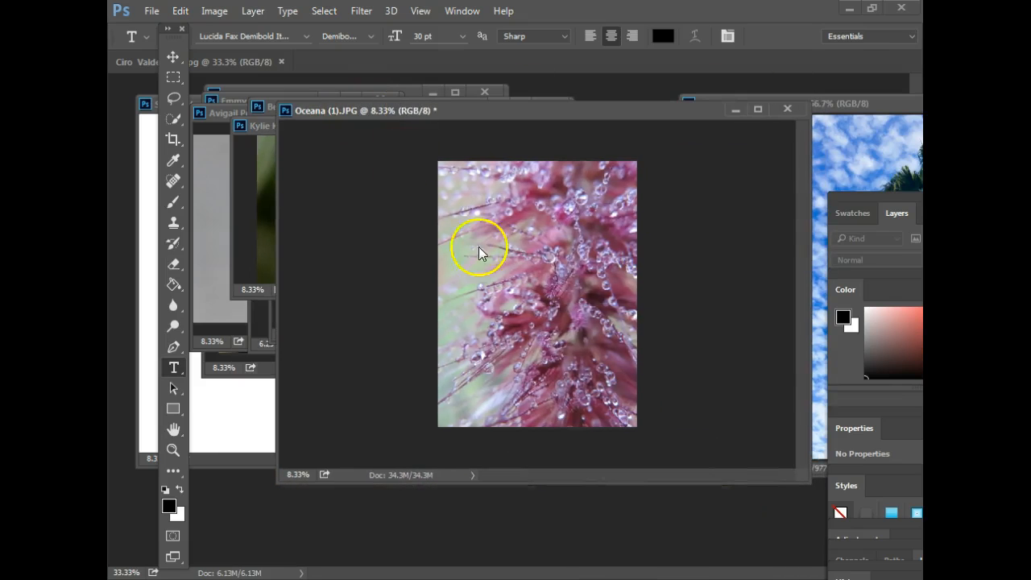
pyautogui.moveTo(807, 484); pyautogui.dragTo(472, 438)
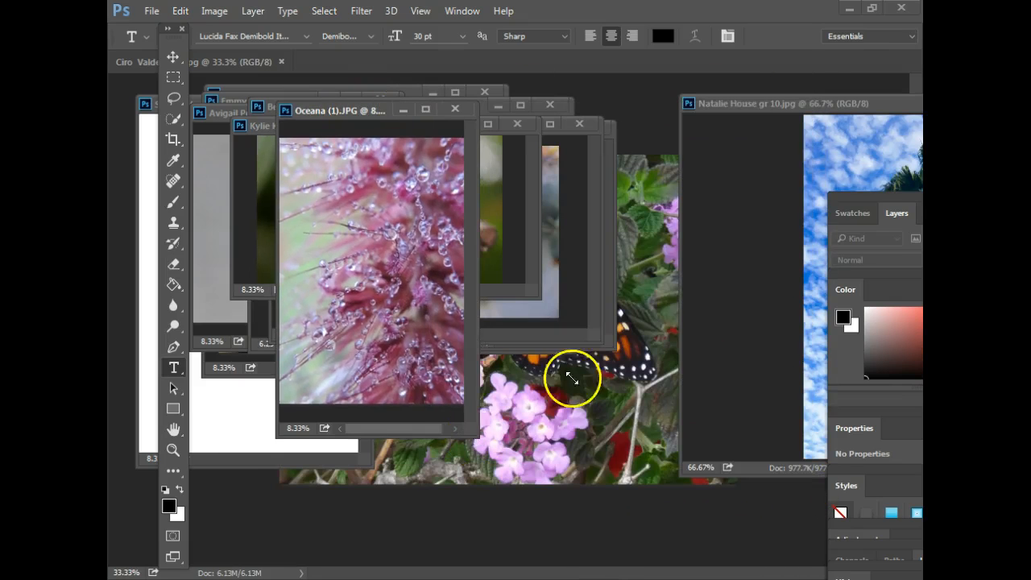
pyautogui.moveTo(882, 102); pyautogui.dragTo(575, 110)
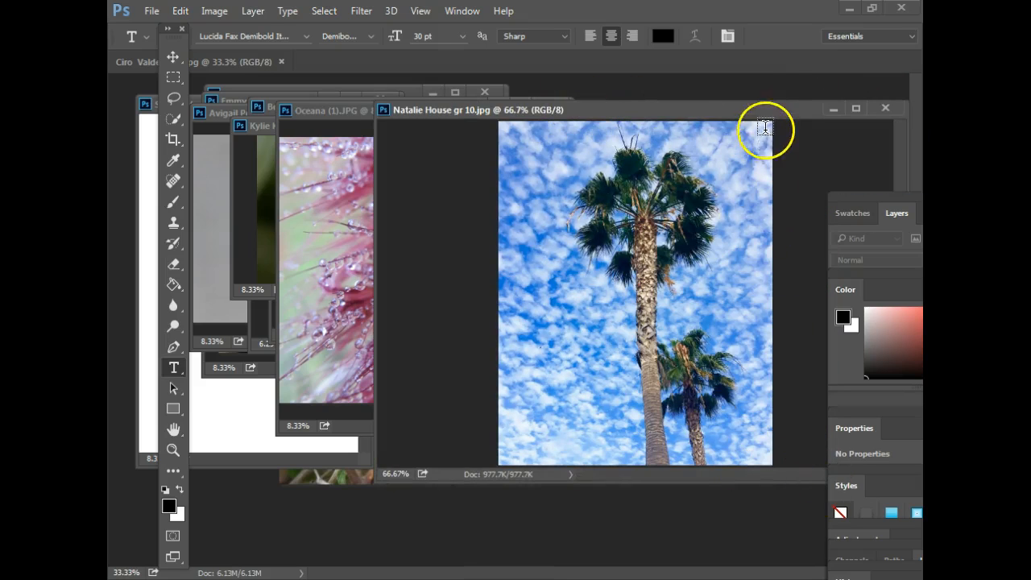
pyautogui.moveTo(765, 115); pyautogui.dragTo(640, 134)
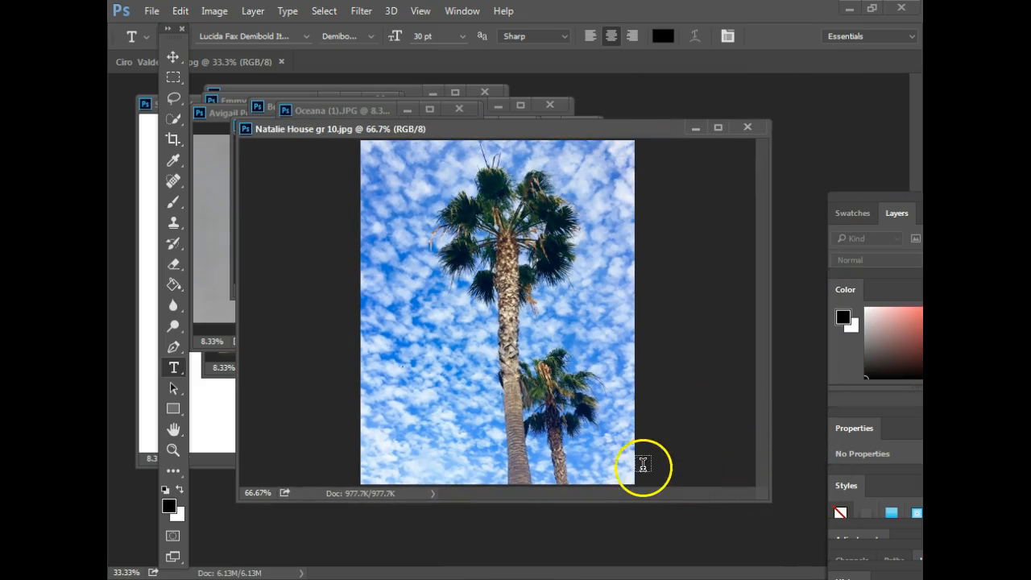
pyautogui.moveTo(763, 499); pyautogui.dragTo(615, 532)
# - Move the SDA poster window right, enlarge it, and zoom to show the whole tabloid page
pyautogui.click(143, 105)
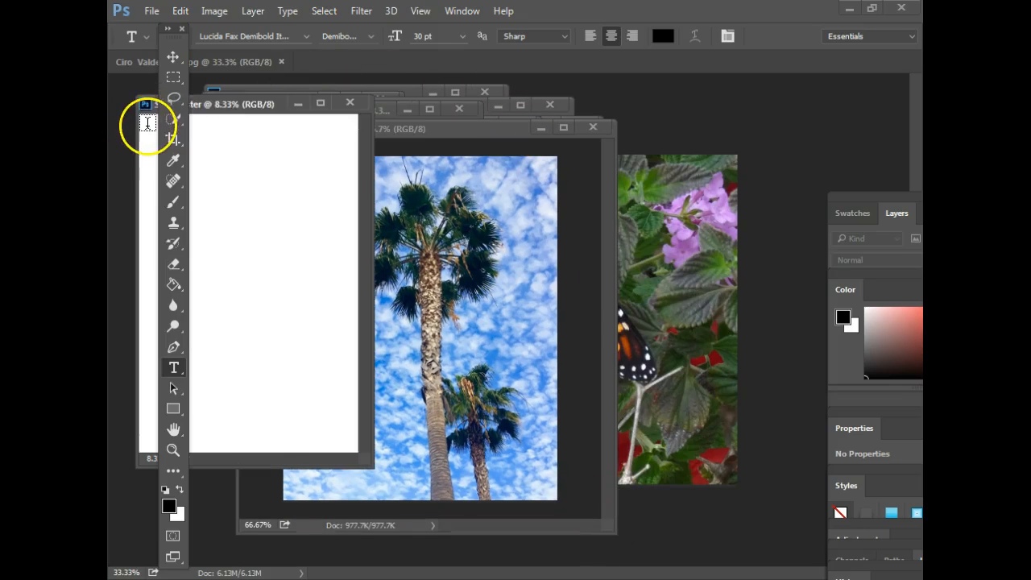
pyautogui.moveTo(289, 111); pyautogui.dragTo(489, 110)
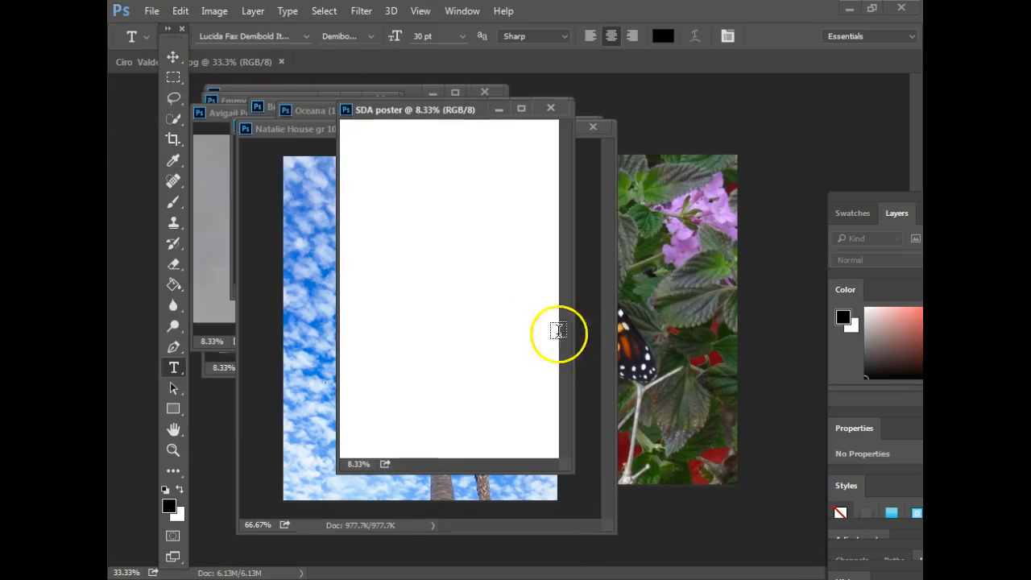
pyautogui.hotkey('ctrl', '+')
pyautogui.moveTo(569, 467); pyautogui.dragTo(679, 559)
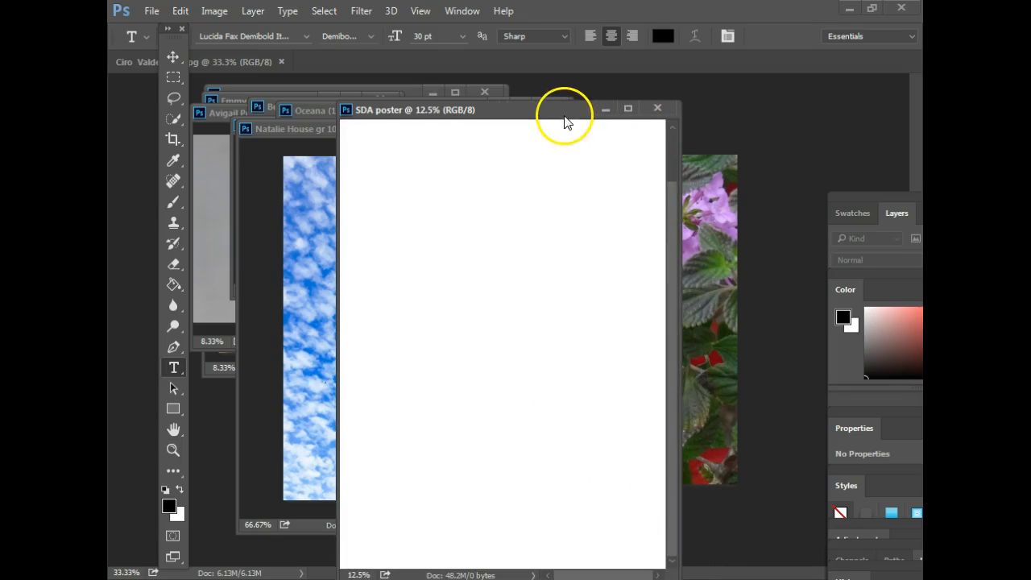
pyautogui.moveTo(567, 115); pyautogui.dragTo(605, 103)
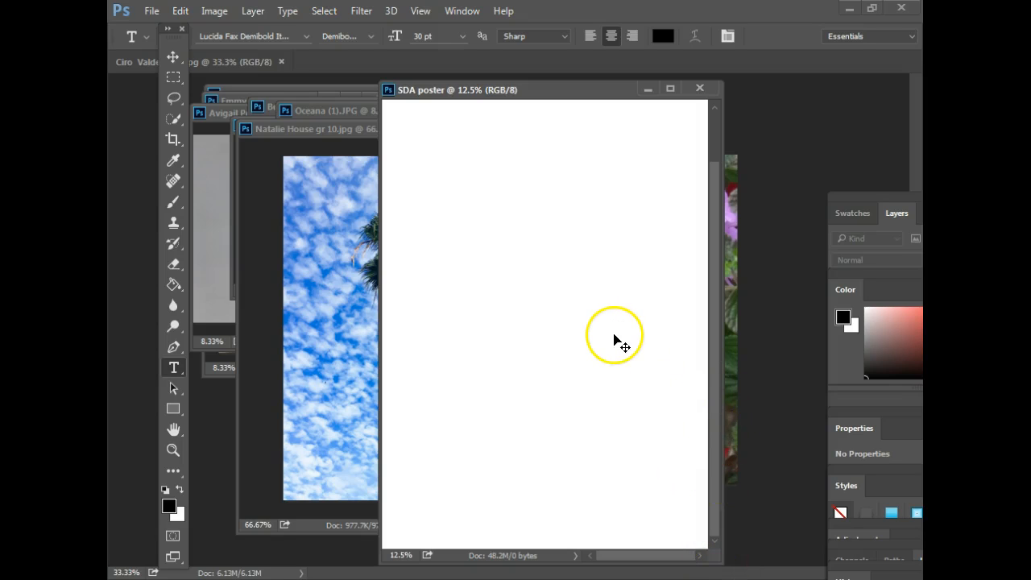
pyautogui.hotkey('ctrl', '-')
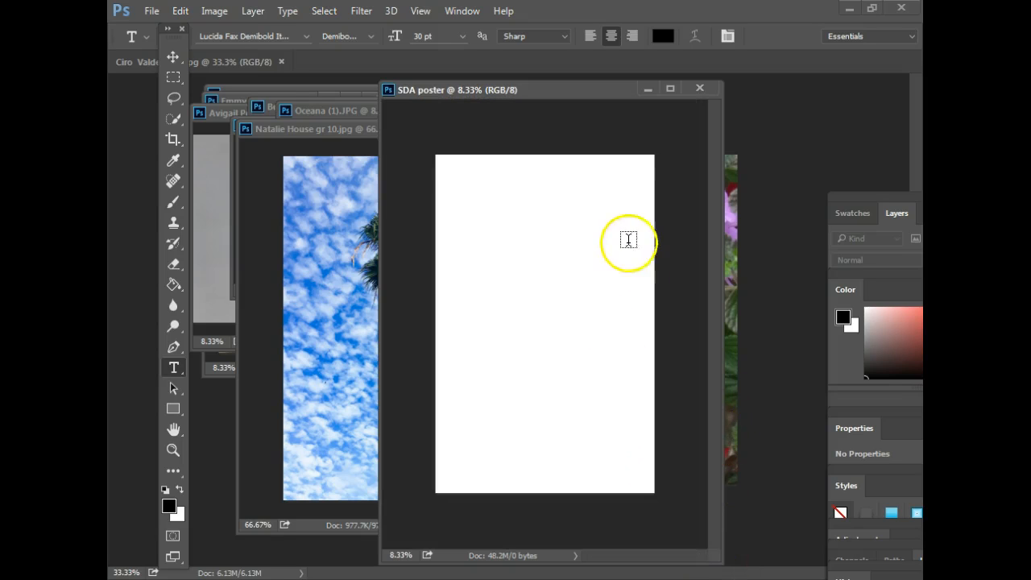
# - Drag the pink dewdrop photo onto the poster with the Move tool
pyautogui.click(305, 112)
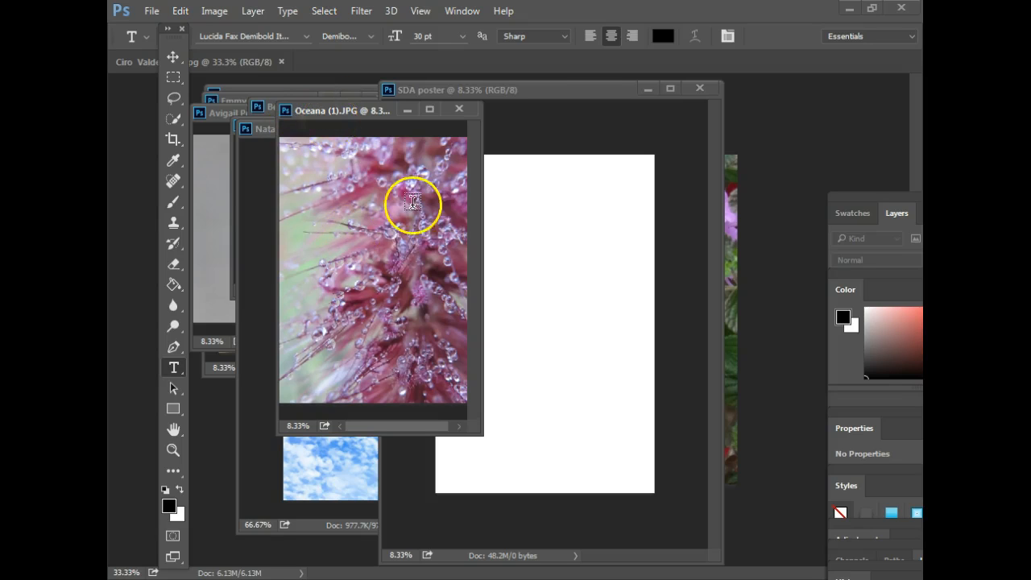
pyautogui.click(174, 57)
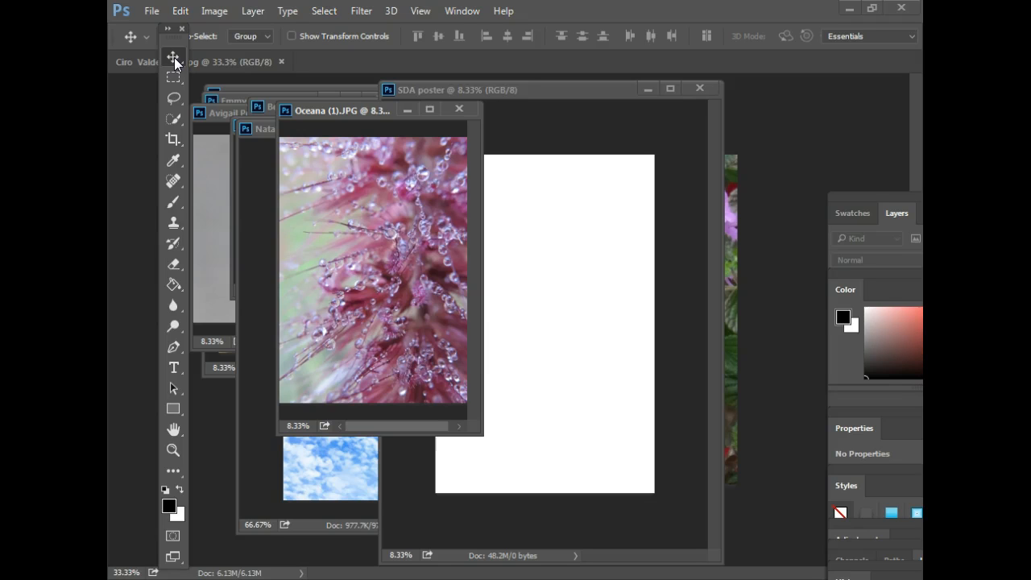
pyautogui.moveTo(342, 218); pyautogui.dragTo(514, 273)
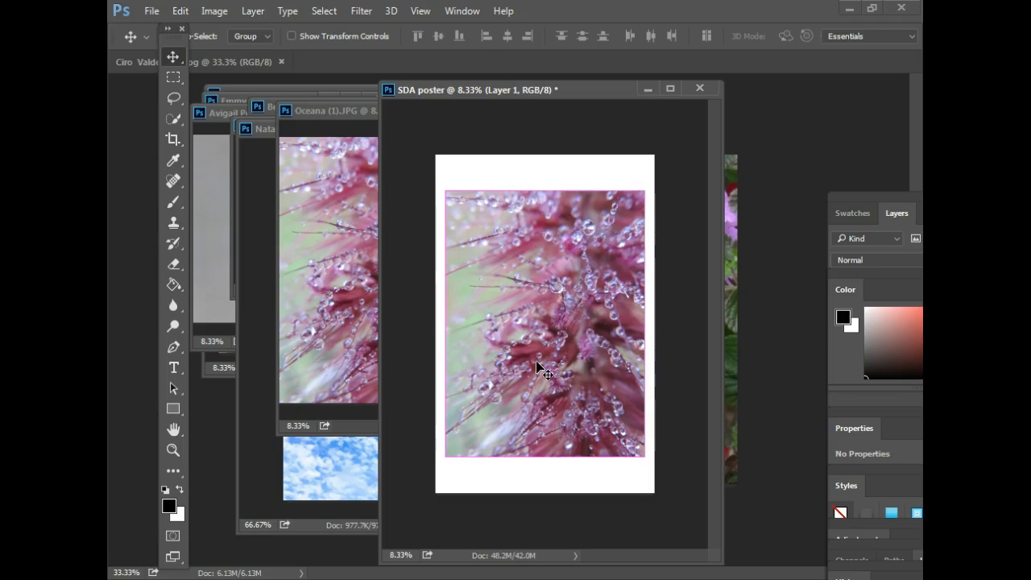
# - Scale the dewdrop layer down to about 26% in the poster's lower-right corner
pyautogui.hotkey('ctrl', 't')
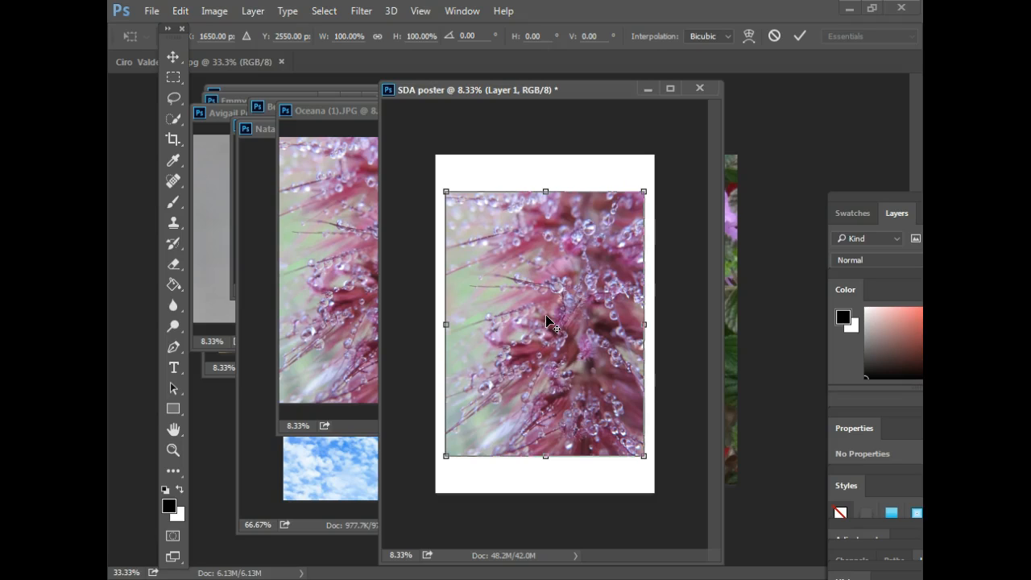
pyautogui.click(562, 266)
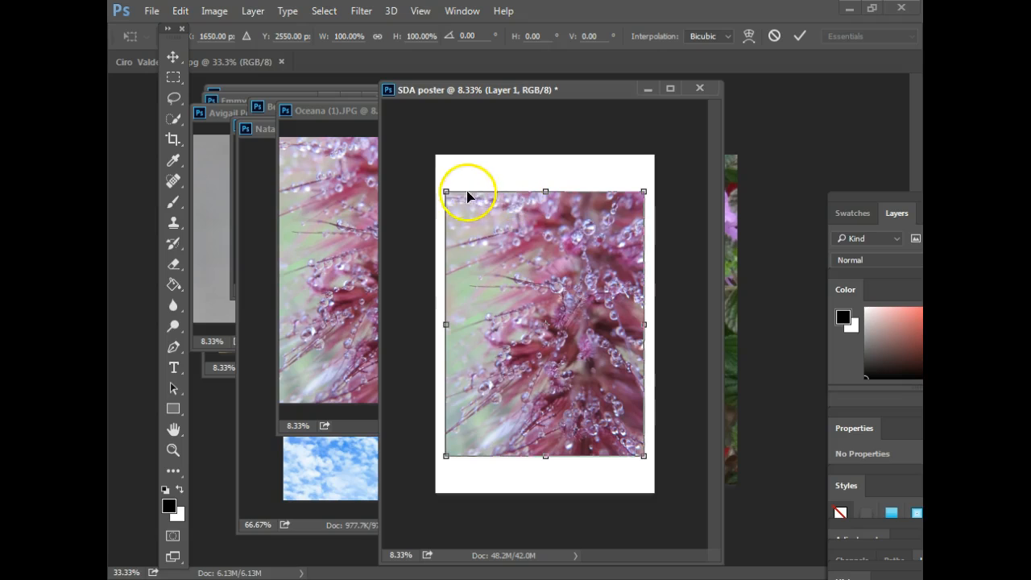
pyautogui.moveTo(446, 189); pyautogui.dragTo(466, 214)
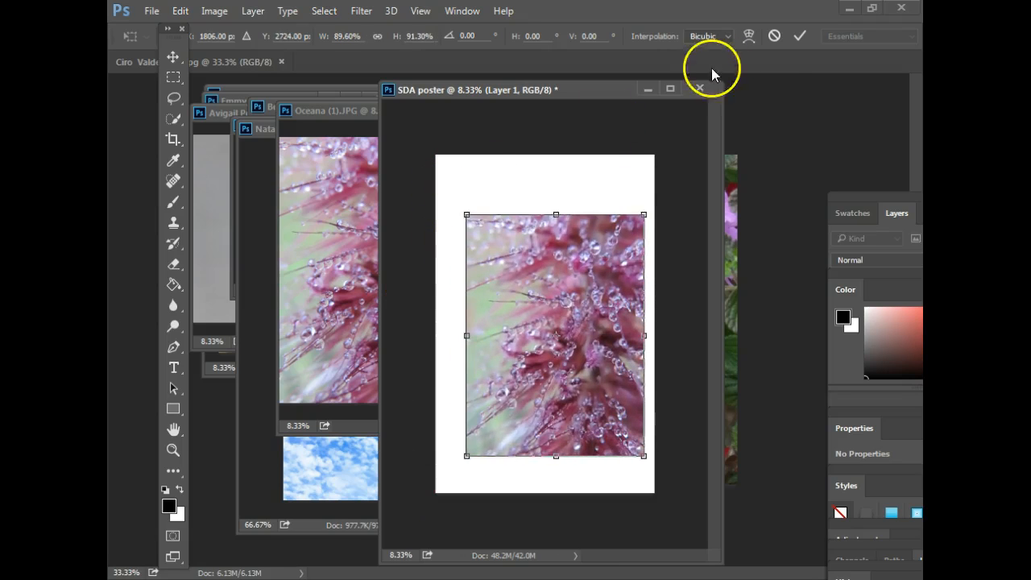
pyautogui.click(774, 35)
pyautogui.hotkey('ctrl', 't')
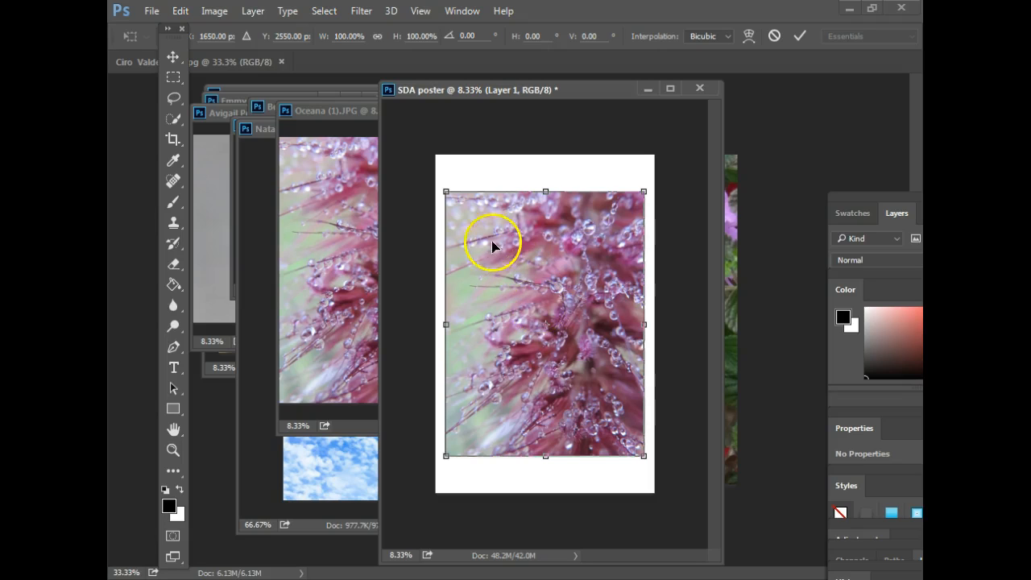
pyautogui.moveTo(443, 192); pyautogui.dragTo(592, 387)
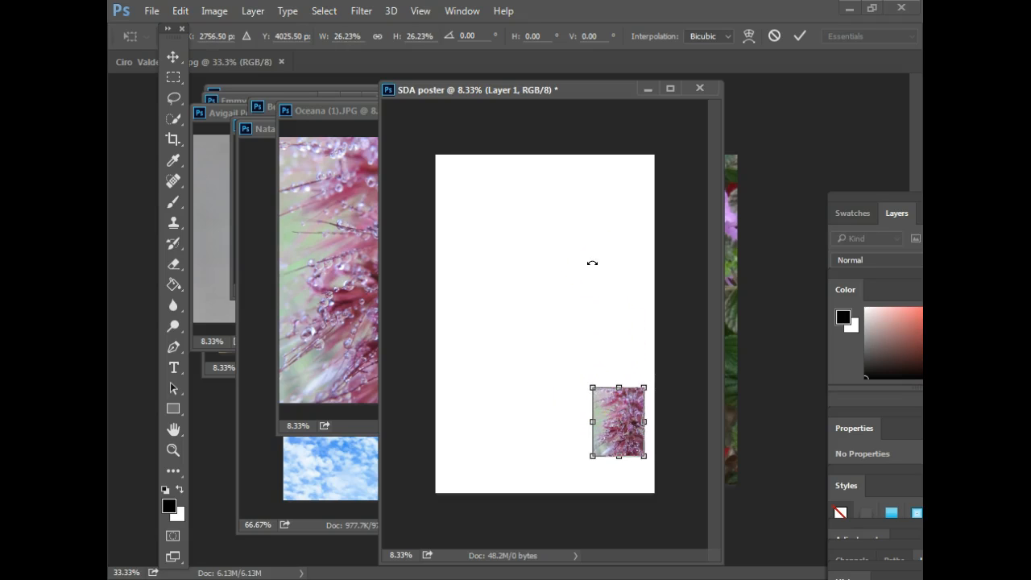
pyautogui.click(799, 37)
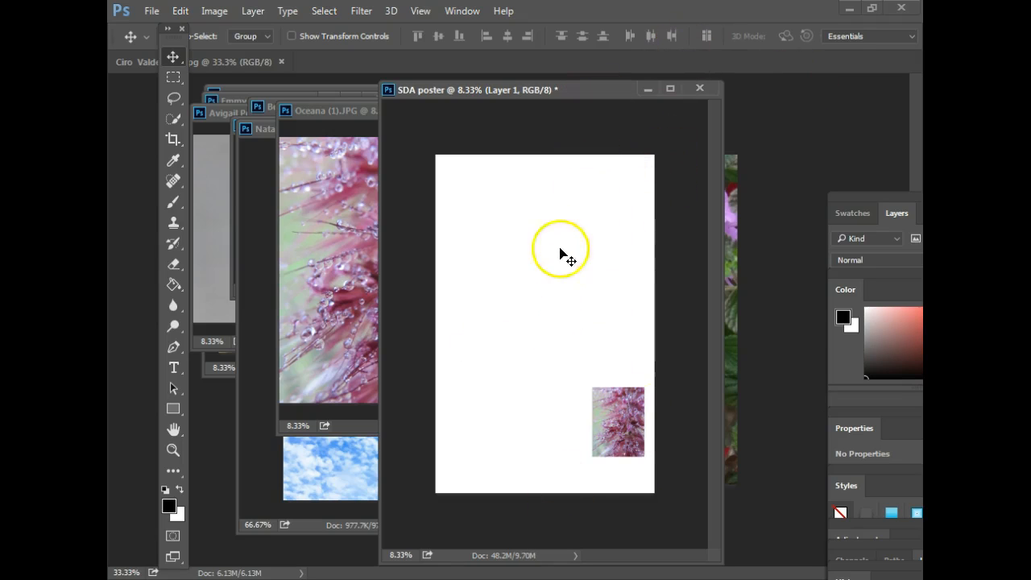
# - Float the Layers panel beside the SDA poster window
pyautogui.moveTo(605, 98); pyautogui.dragTo(567, 102)
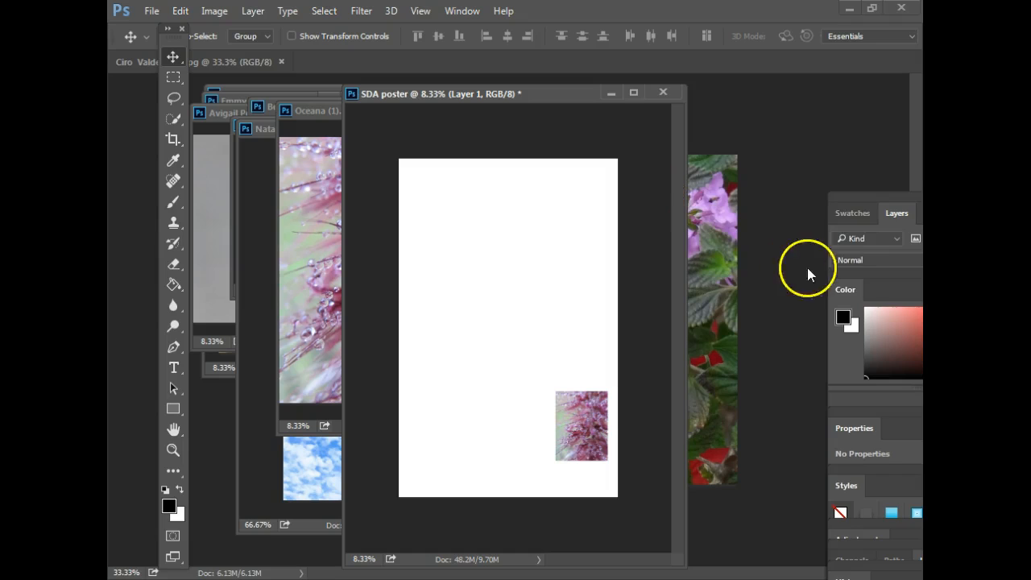
pyautogui.moveTo(847, 199); pyautogui.dragTo(791, 190)
pyautogui.moveTo(840, 212); pyautogui.dragTo(672, 129)
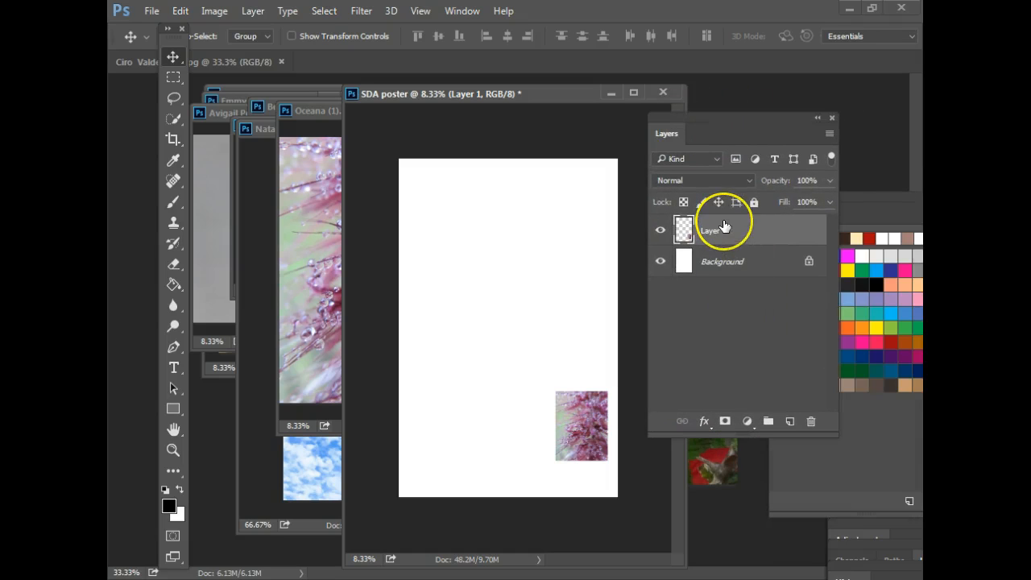
pyautogui.moveTo(724, 226); pyautogui.dragTo(701, 230)
# - Close the pink flower source photo and drag the succulent photo onto the poster
pyautogui.click(304, 111)
pyautogui.click(459, 110)
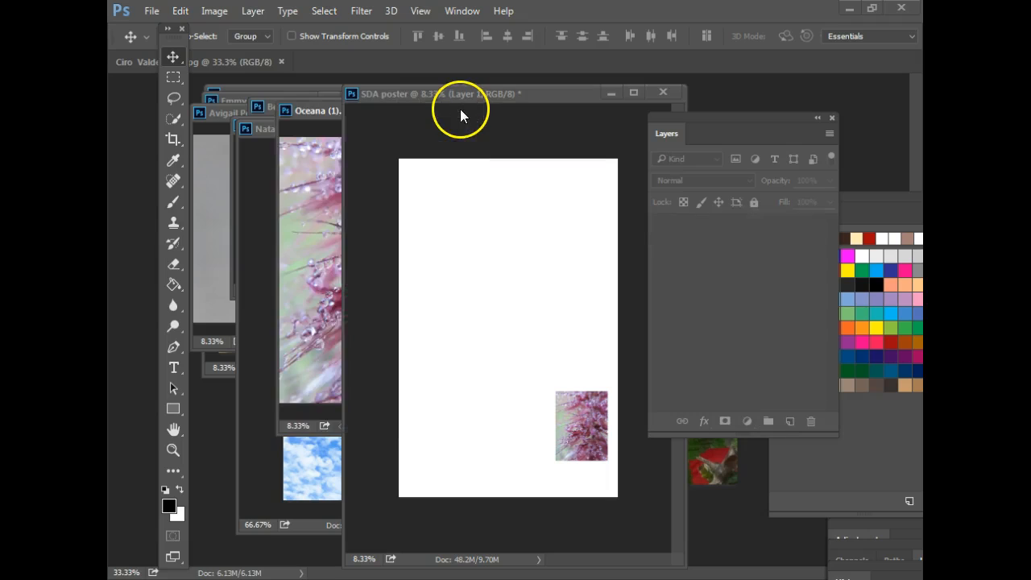
pyautogui.click(275, 103)
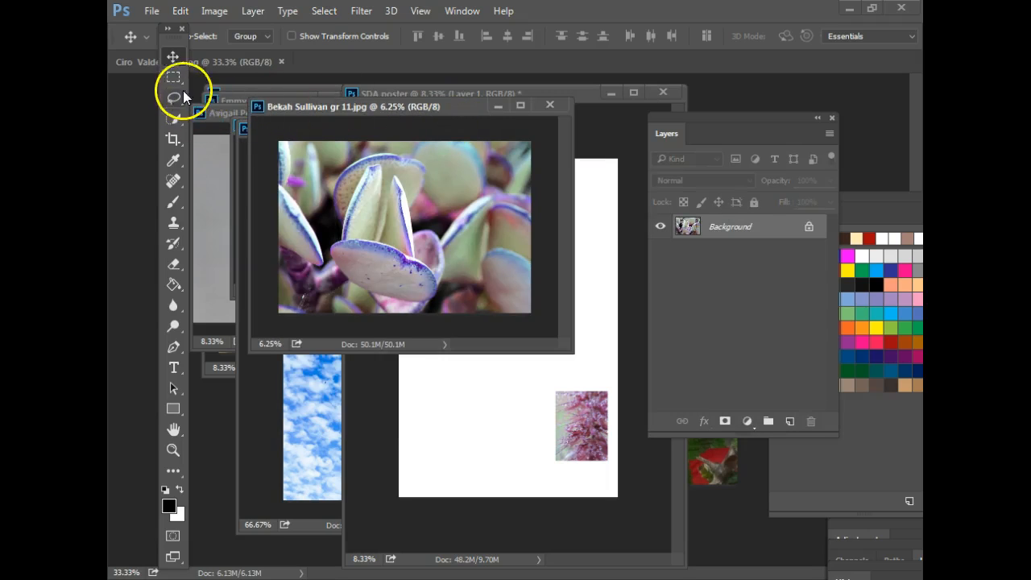
pyautogui.moveTo(346, 197); pyautogui.dragTo(557, 308)
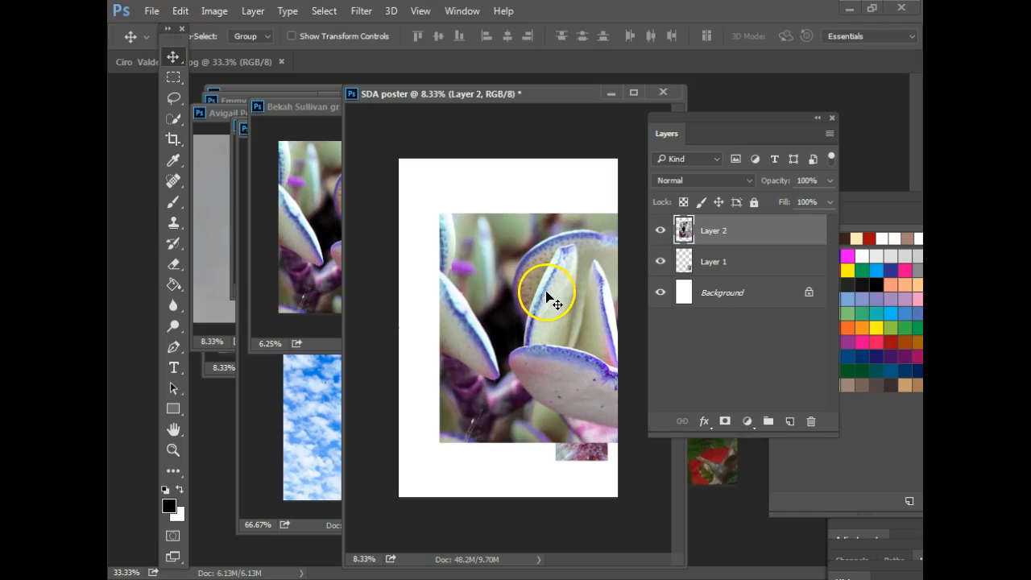
# - Scale the succulent to about 28% at the poster's lower left, then close its source
pyautogui.hotkey('ctrl', 't')
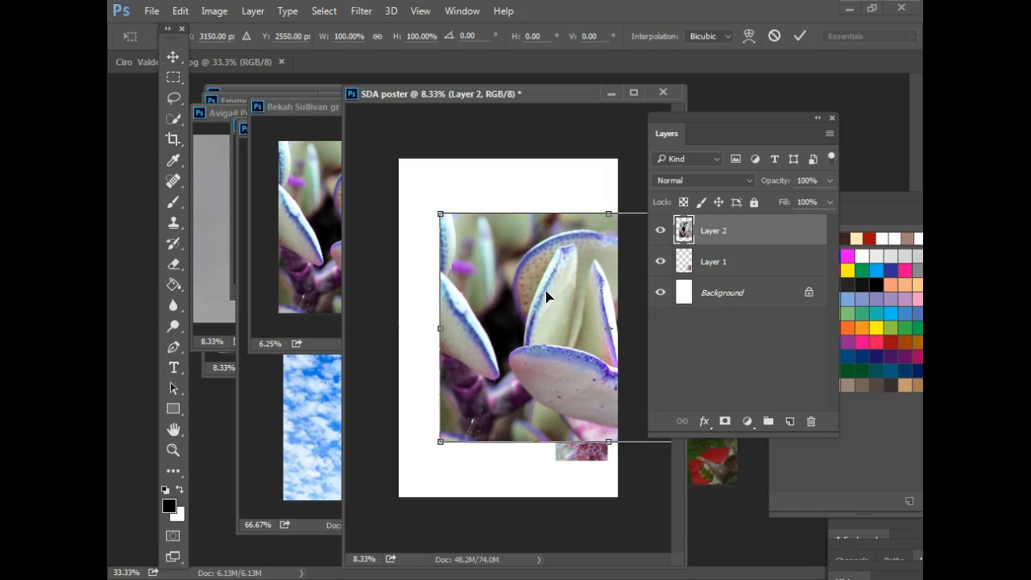
pyautogui.moveTo(440, 215); pyautogui.dragTo(507, 377)
pyautogui.moveTo(563, 416); pyautogui.dragTo(476, 439)
pyautogui.moveTo(417, 365); pyautogui.dragTo(466, 428)
pyautogui.click(800, 35)
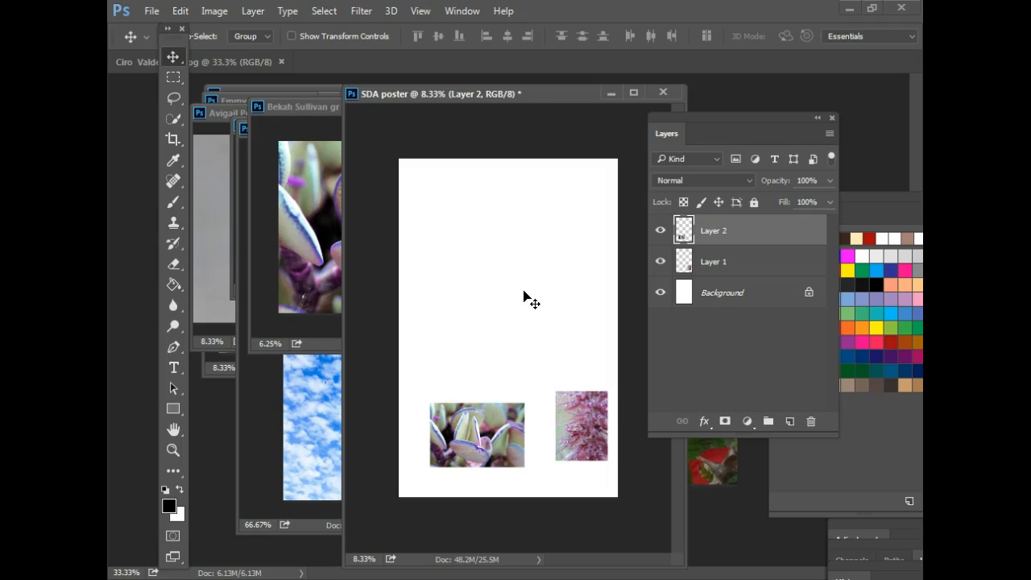
pyautogui.click(285, 103)
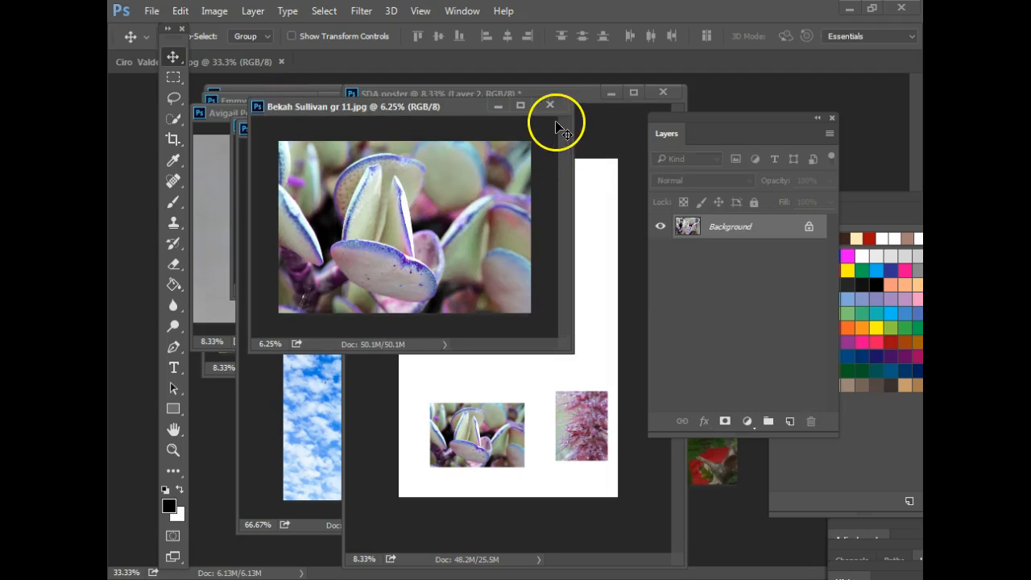
pyautogui.click(560, 105)
# - Drag the cactus photo onto the poster, scale it to a small tile, and close its source
pyautogui.click(322, 114)
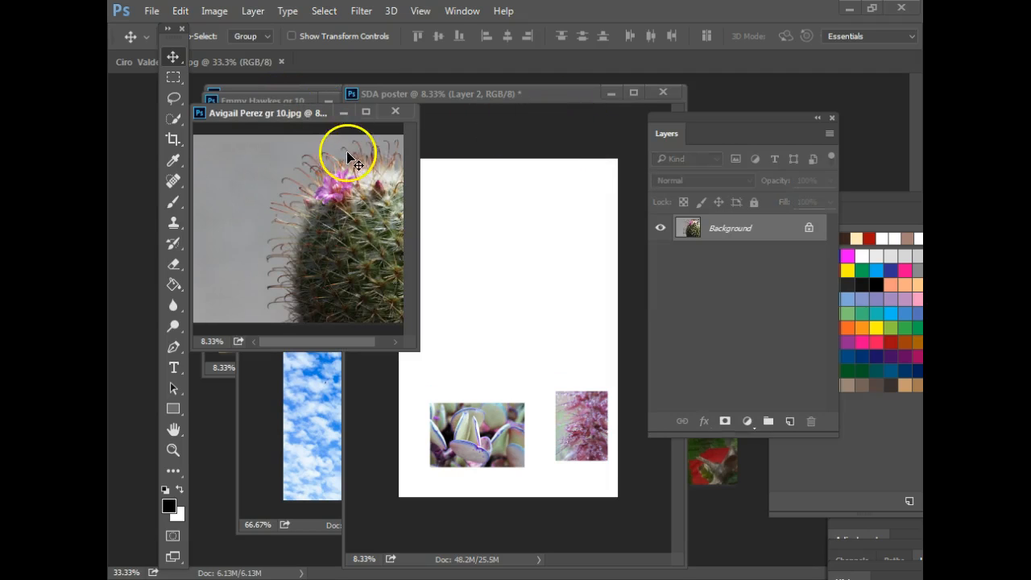
pyautogui.click(173, 78)
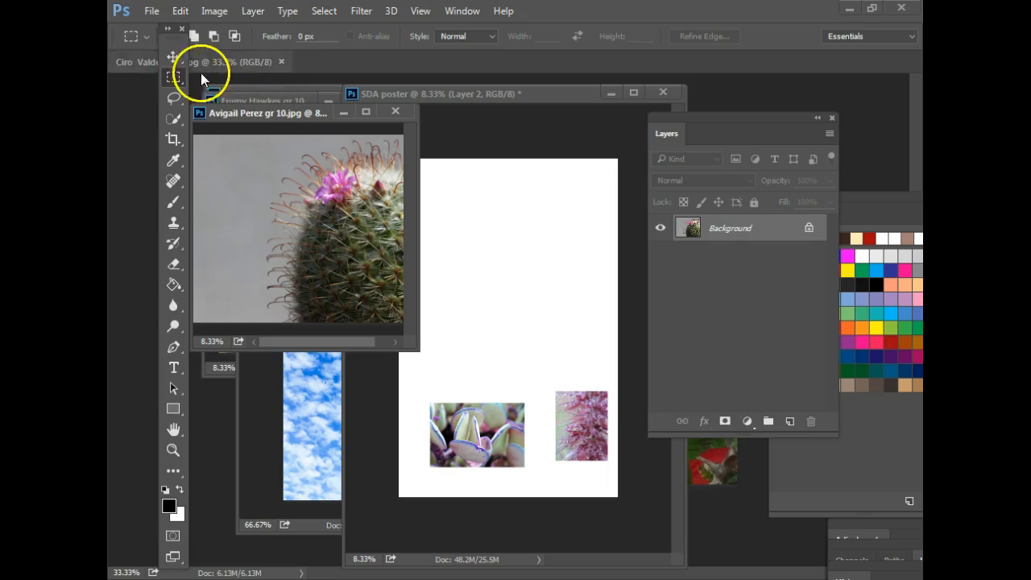
pyautogui.click(173, 57)
pyautogui.moveTo(349, 231); pyautogui.dragTo(583, 283)
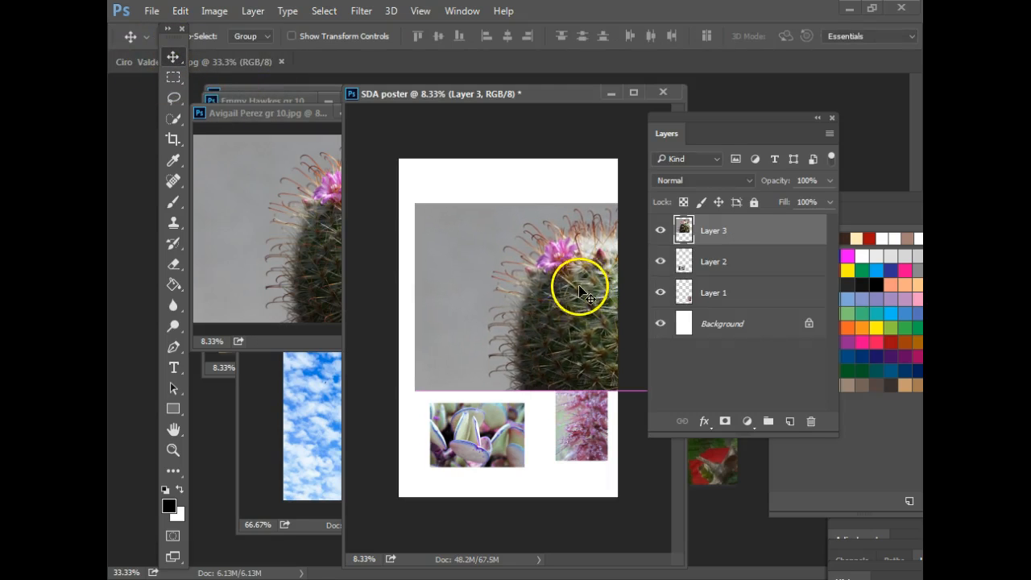
pyautogui.hotkey('ctrl', 't')
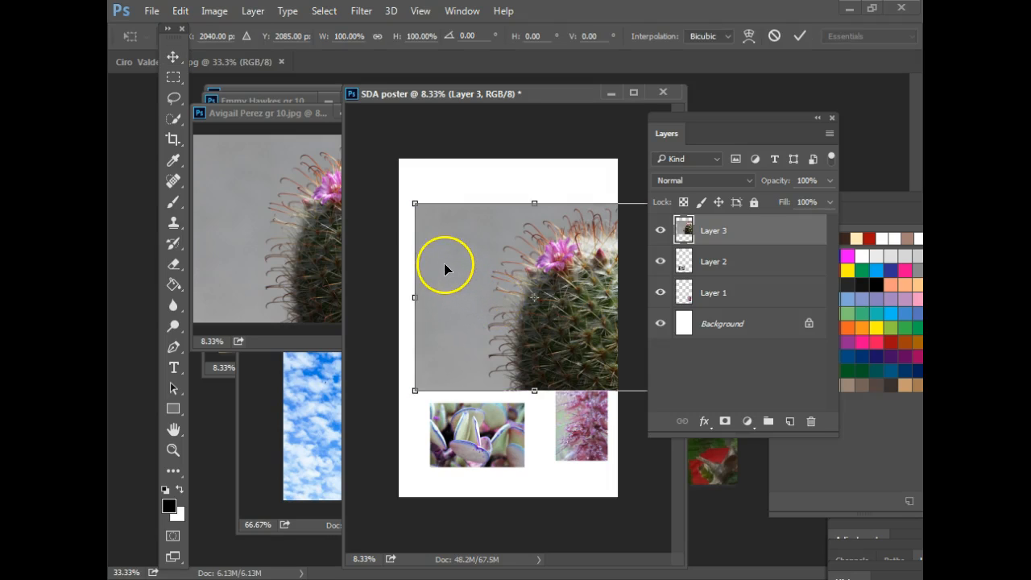
pyautogui.moveTo(413, 203); pyautogui.dragTo(427, 341)
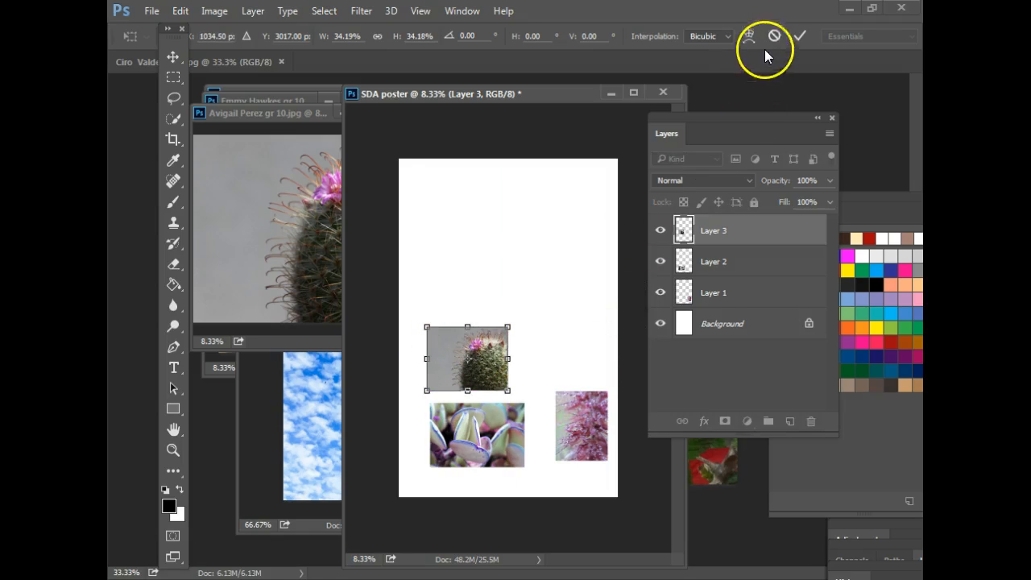
pyautogui.click(800, 36)
pyautogui.click(305, 114)
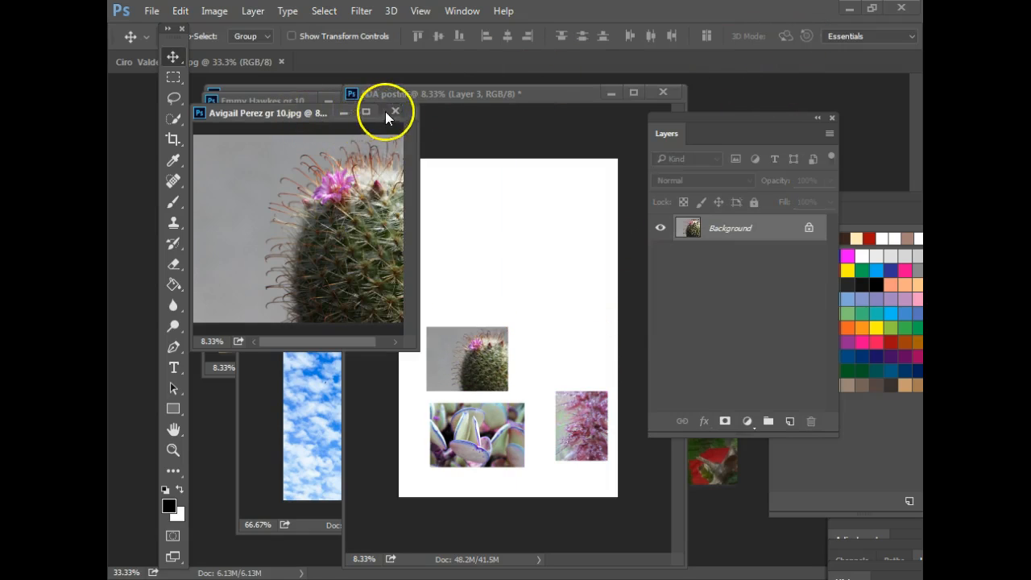
pyautogui.click(385, 112)
# - Add the red hibiscus beside the cactus at about 43% and close its source
pyautogui.click(305, 99)
pyautogui.moveTo(337, 139); pyautogui.dragTo(549, 278)
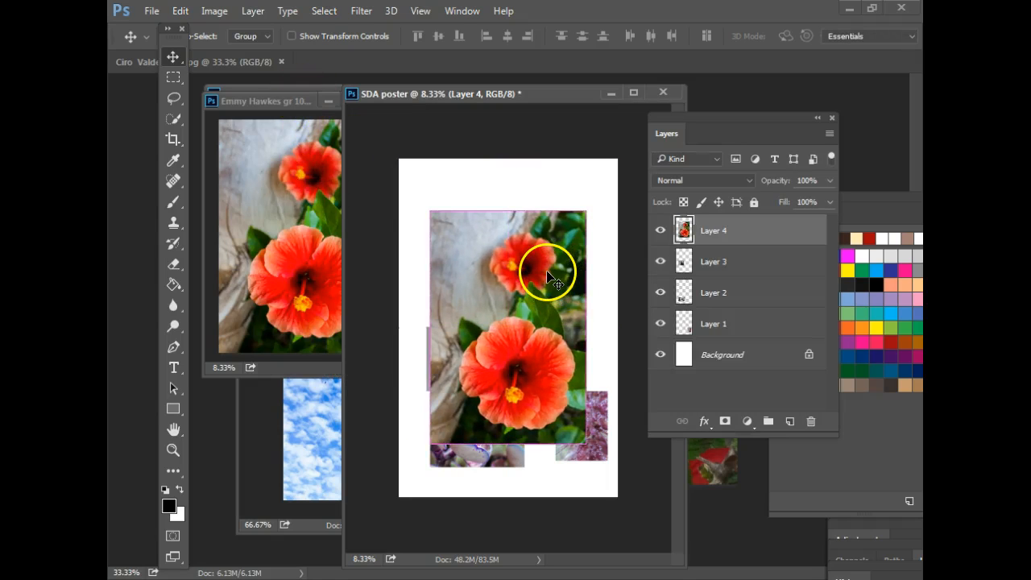
pyautogui.hotkey('ctrl', 't')
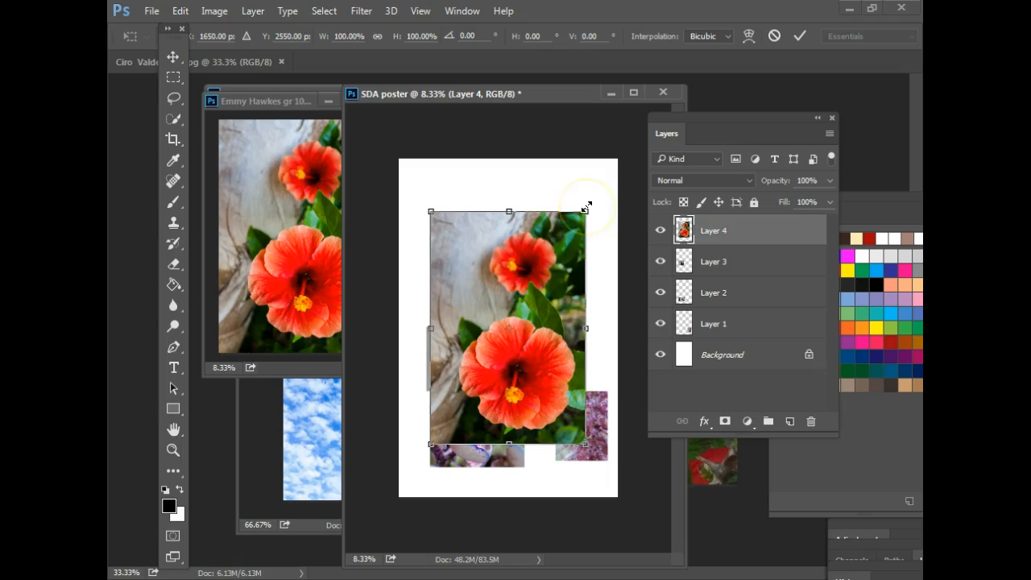
pyautogui.moveTo(587, 209); pyautogui.dragTo(575, 295)
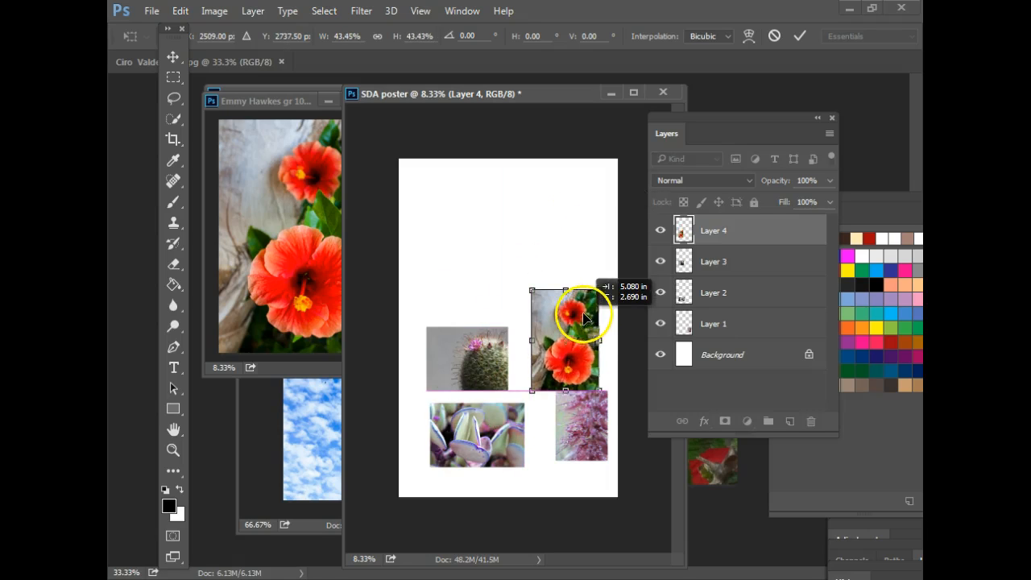
pyautogui.click(800, 36)
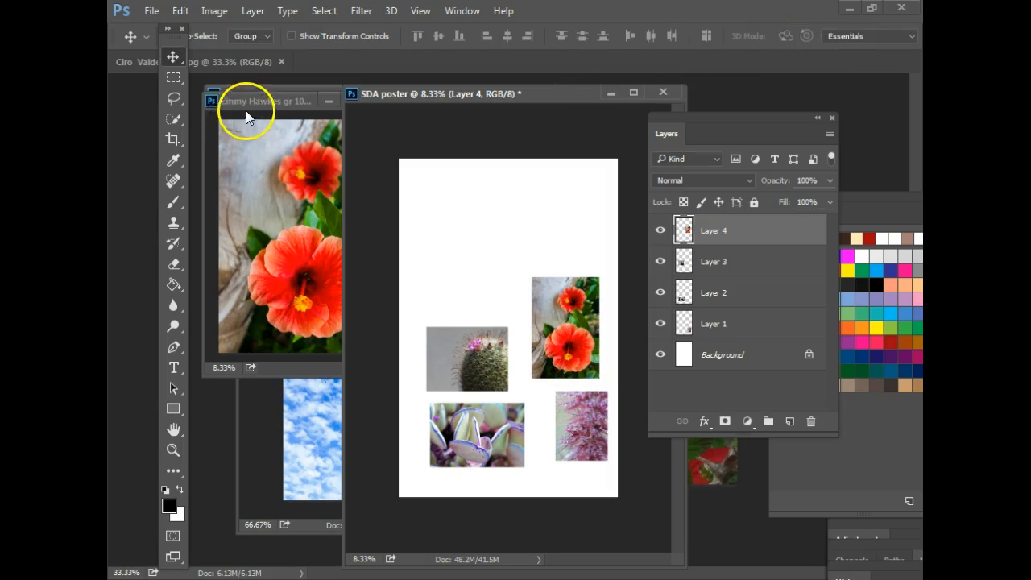
pyautogui.click(299, 102)
pyautogui.click(379, 100)
pyautogui.click(288, 94)
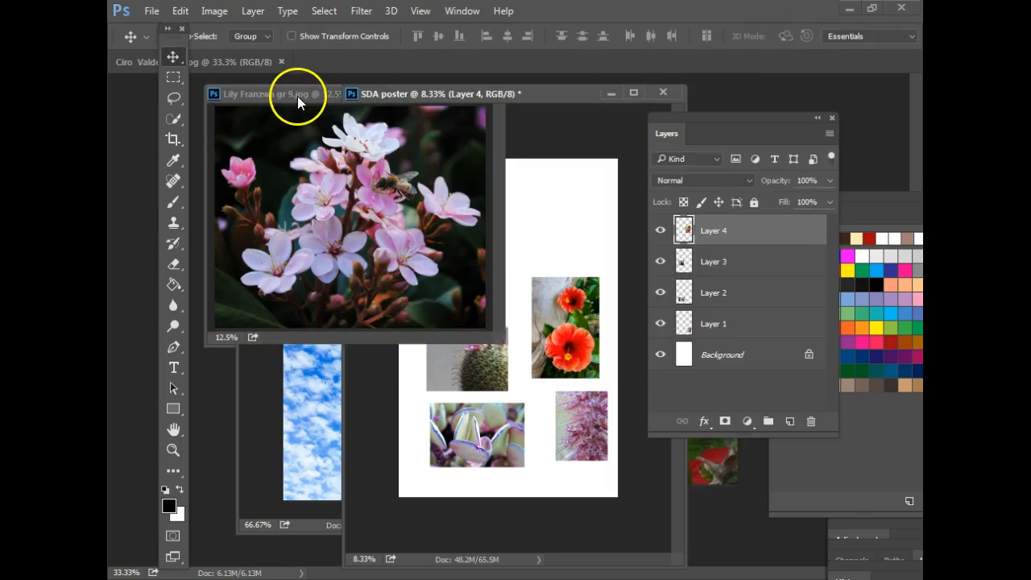
# - Add the pink blossom photo at about 49% above the cactus tile and close its source
pyautogui.moveTo(430, 120); pyautogui.dragTo(529, 284)
pyautogui.hotkey('ctrl', 't')
pyautogui.moveTo(594, 188); pyautogui.dragTo(525, 257)
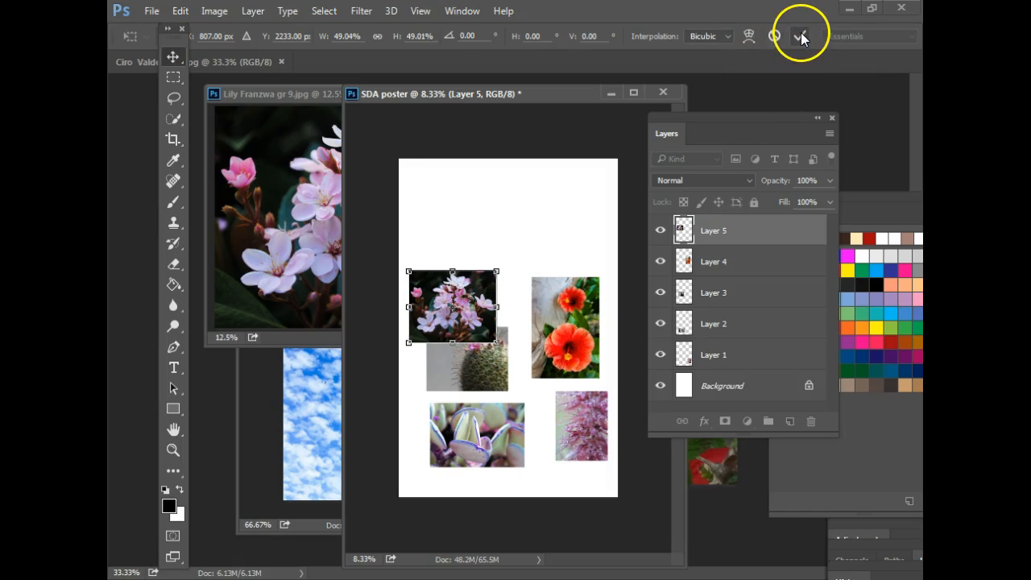
pyautogui.click(801, 38)
pyautogui.moveTo(449, 304); pyautogui.dragTo(461, 274)
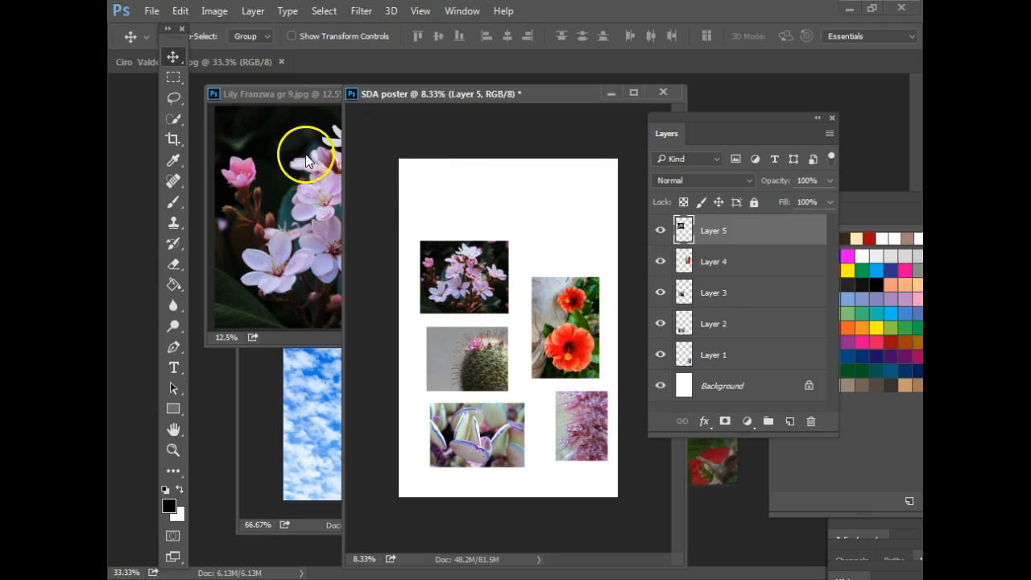
pyautogui.click(294, 96)
pyautogui.click(484, 94)
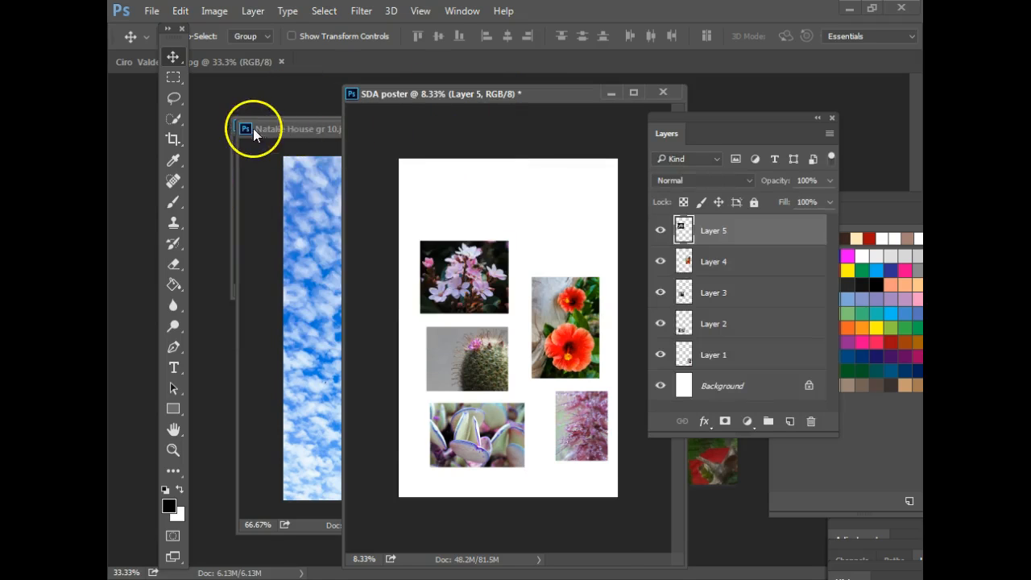
# - Add the white blossom photo, shrunk to about 26%, at the poster's top right
pyautogui.moveTo(253, 126); pyautogui.dragTo(282, 185)
pyautogui.click(288, 117)
pyautogui.moveTo(435, 191); pyautogui.dragTo(488, 334)
pyautogui.hotkey('ctrl', 't')
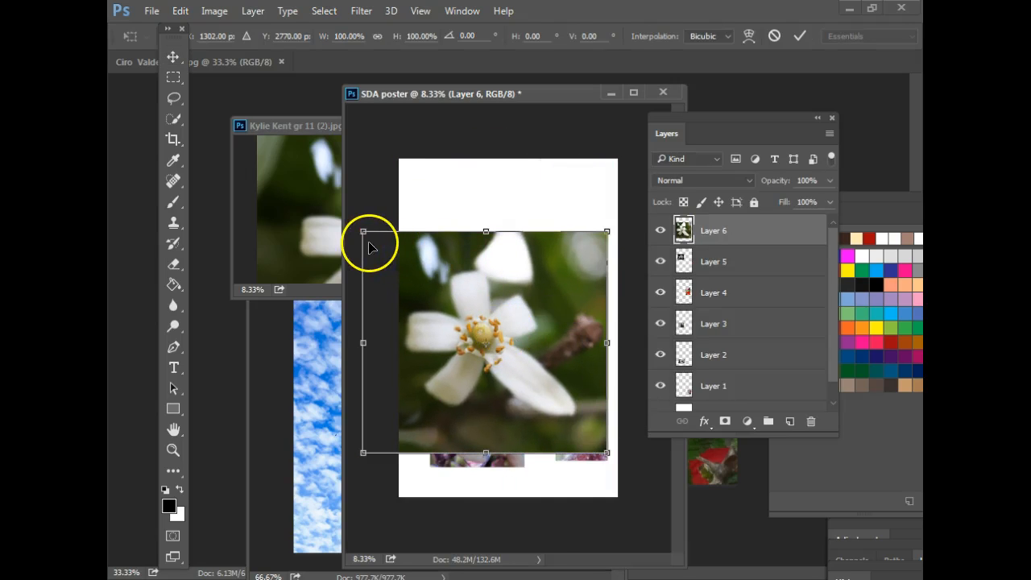
pyautogui.moveTo(361, 233); pyautogui.dragTo(524, 379)
pyautogui.moveTo(547, 419); pyautogui.dragTo(541, 230)
pyautogui.moveTo(516, 188); pyautogui.dragTo(538, 211)
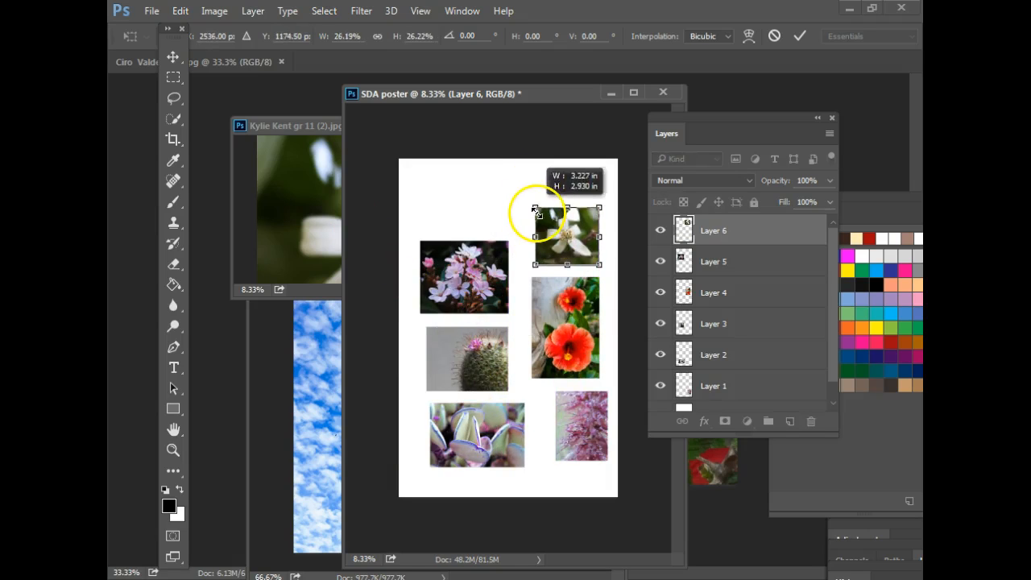
pyautogui.click(799, 35)
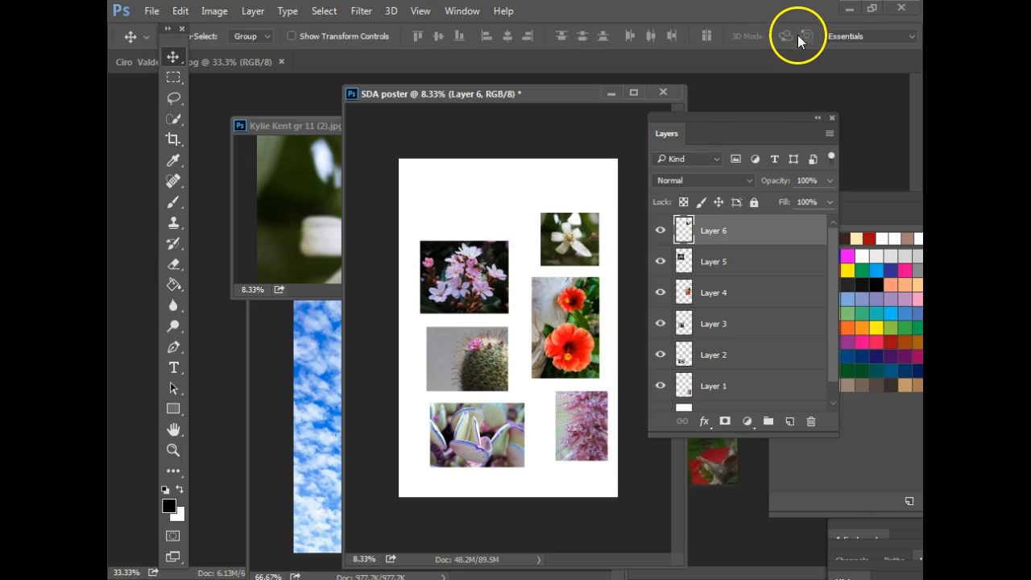
# - Close the white blossom source and add the butterfly photo at about 53% in the upper left
pyautogui.click(288, 126)
pyautogui.click(520, 121)
pyautogui.click(727, 466)
pyautogui.moveTo(727, 465); pyautogui.dragTo(489, 232)
pyautogui.hotkey('ctrl', 't')
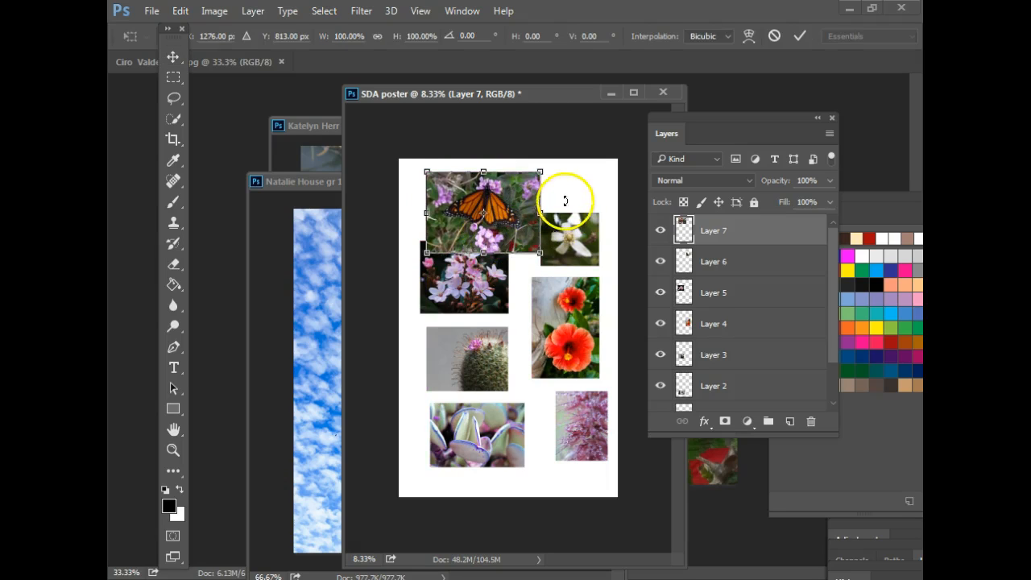
pyautogui.moveTo(540, 172); pyautogui.dragTo(487, 210)
pyautogui.moveTo(475, 235); pyautogui.dragTo(471, 220)
pyautogui.click(800, 36)
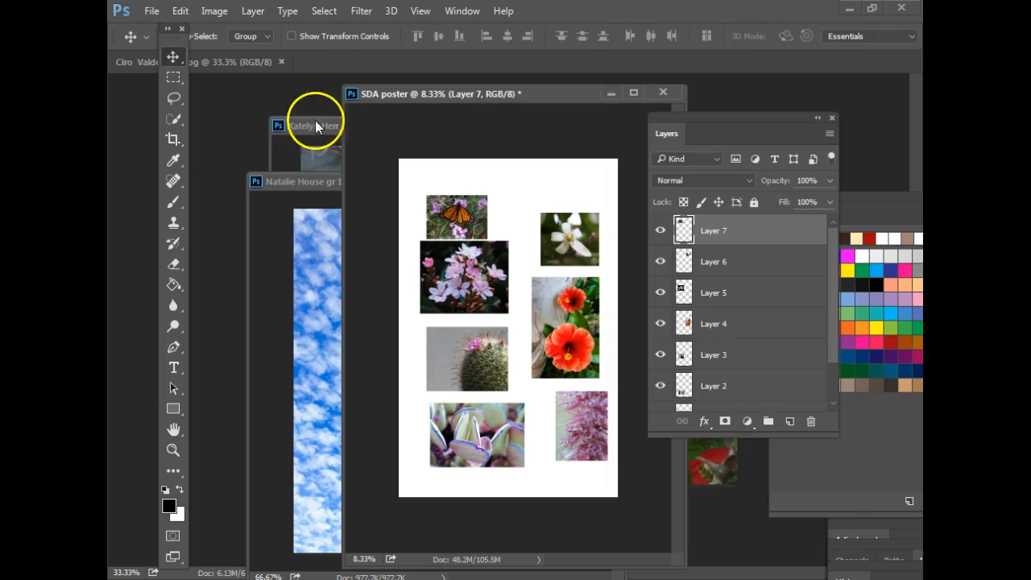
# - Bring the yellow cactus flower photo into the poster and shrink it to about 35%
pyautogui.click(299, 130)
pyautogui.moveTo(483, 129); pyautogui.dragTo(400, 181)
pyautogui.moveTo(446, 269); pyautogui.dragTo(526, 314)
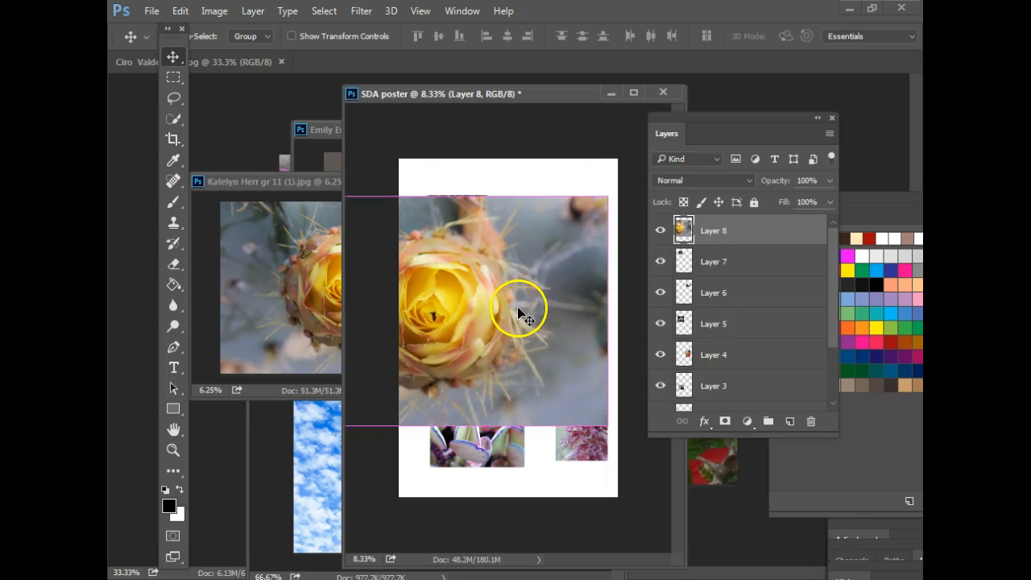
pyautogui.hotkey('ctrl', 't')
pyautogui.moveTo(605, 196); pyautogui.dragTo(535, 210)
pyautogui.press('Return')
# - Position the yellow flower tile in the poster's top-right corner
pyautogui.moveTo(473, 261); pyautogui.dragTo(584, 161)
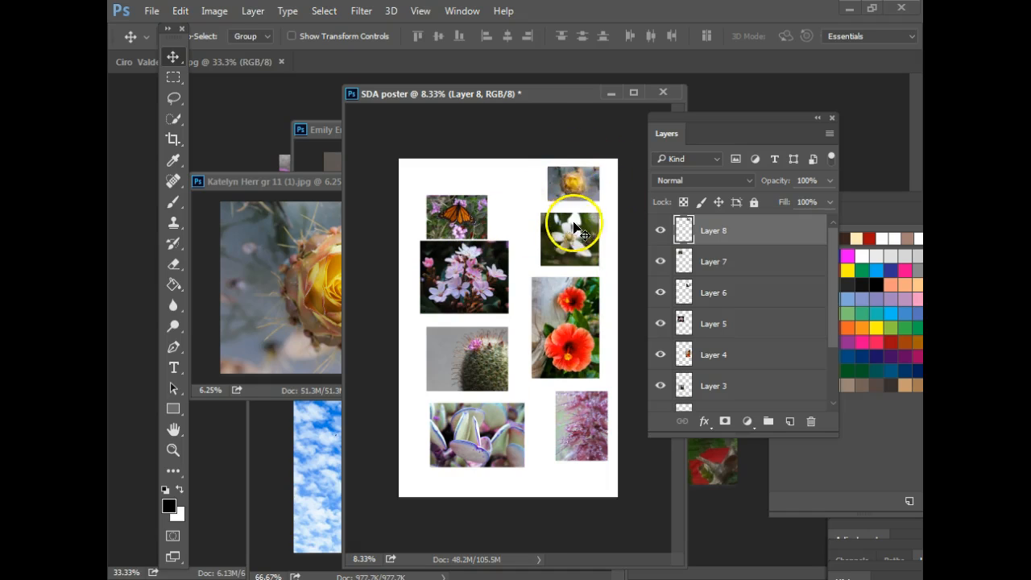
pyautogui.moveTo(457, 222)
pyautogui.mouseDown()
pyautogui.moveTo(465, 213)
pyautogui.moveTo(462, 226)
pyautogui.mouseUp()
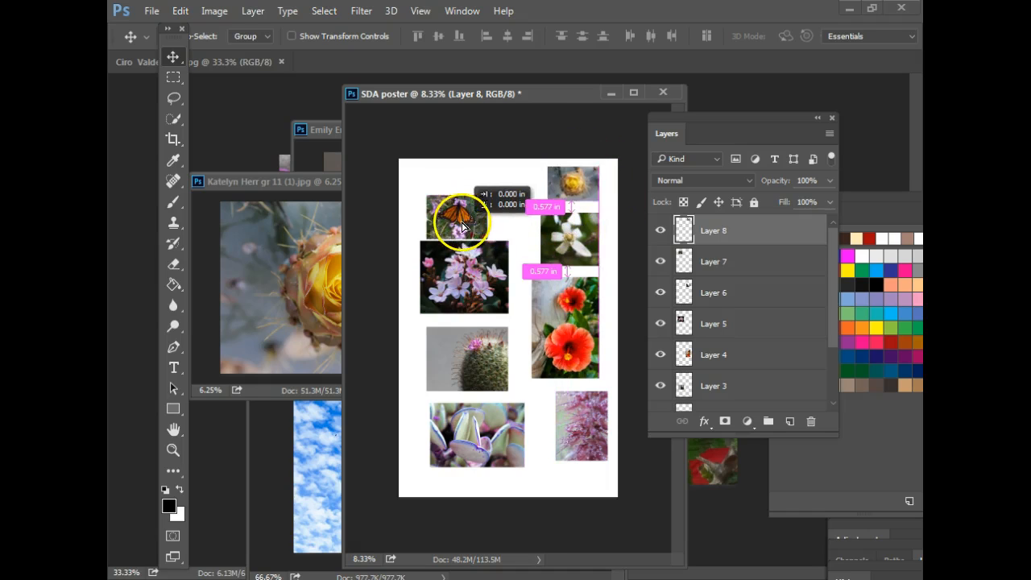
pyautogui.moveTo(482, 281); pyautogui.dragTo(580, 255)
pyautogui.moveTo(578, 324); pyautogui.dragTo(581, 316)
pyautogui.moveTo(569, 418); pyautogui.dragTo(568, 421)
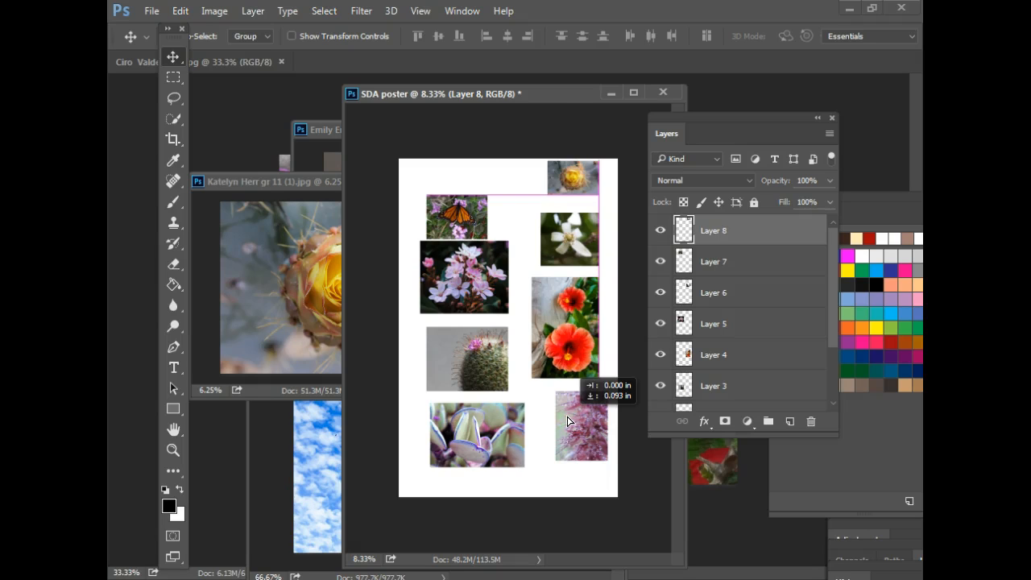
pyautogui.moveTo(568, 420); pyautogui.dragTo(568, 420)
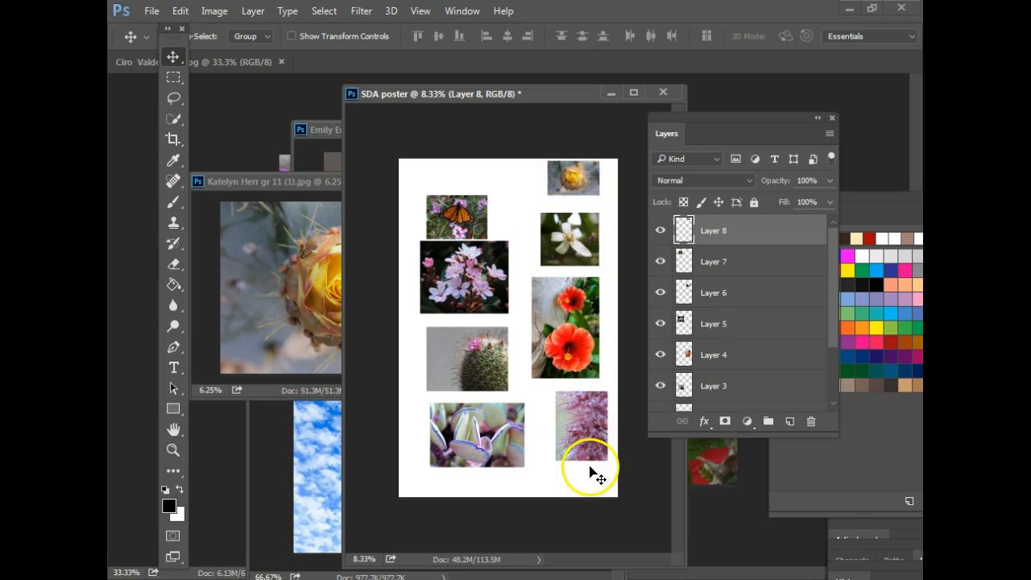
# - Close the yellow flower source and copy the orange flower photo into the poster
pyautogui.click(306, 181)
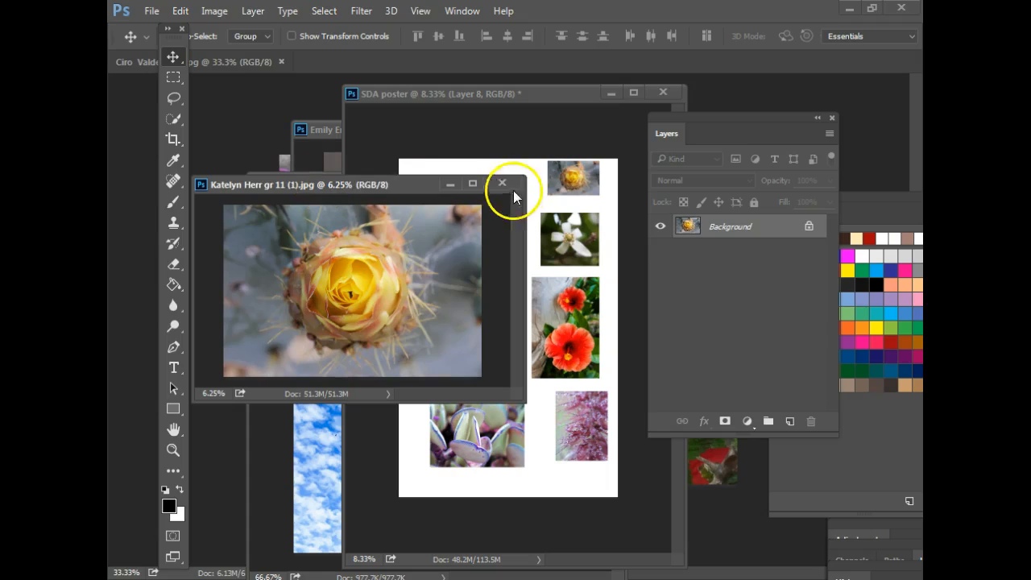
pyautogui.click(503, 181)
pyautogui.click(281, 164)
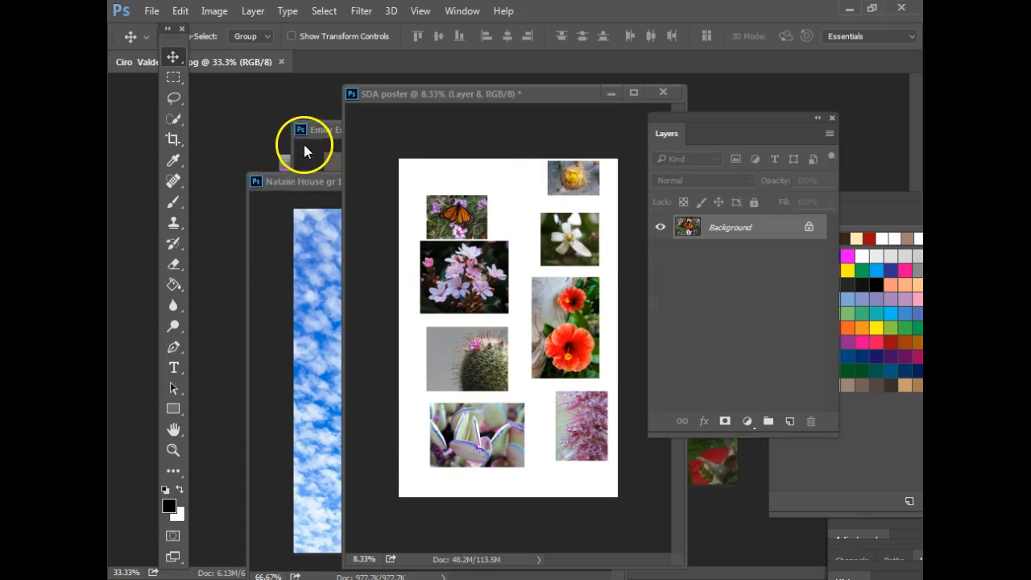
pyautogui.moveTo(531, 256); pyautogui.dragTo(552, 360)
# - Shrink the orange flower proportionally to about 19%, cancelling two distorted resize attempts
pyautogui.hotkey('ctrl', 't')
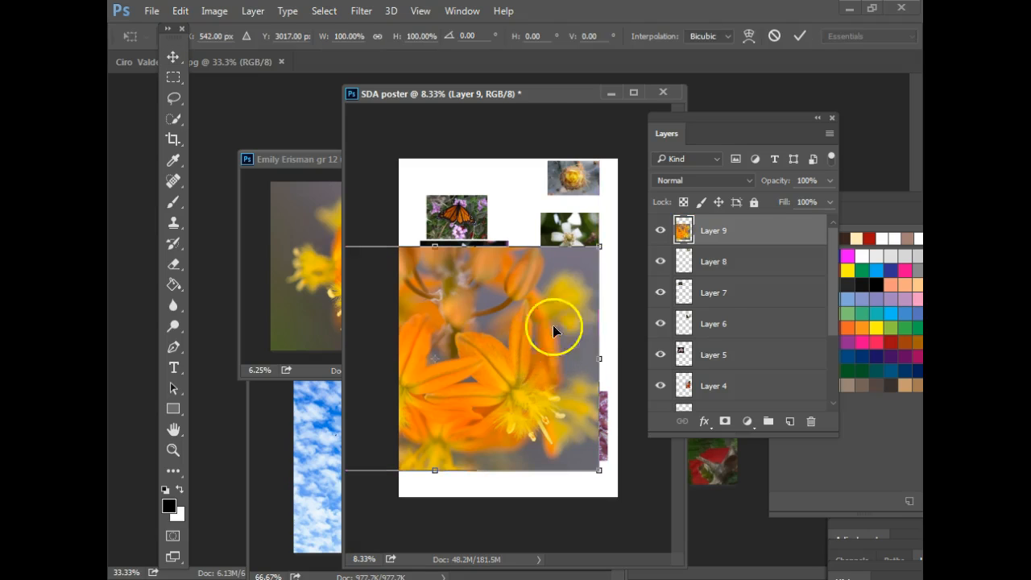
pyautogui.moveTo(596, 247); pyautogui.dragTo(525, 405)
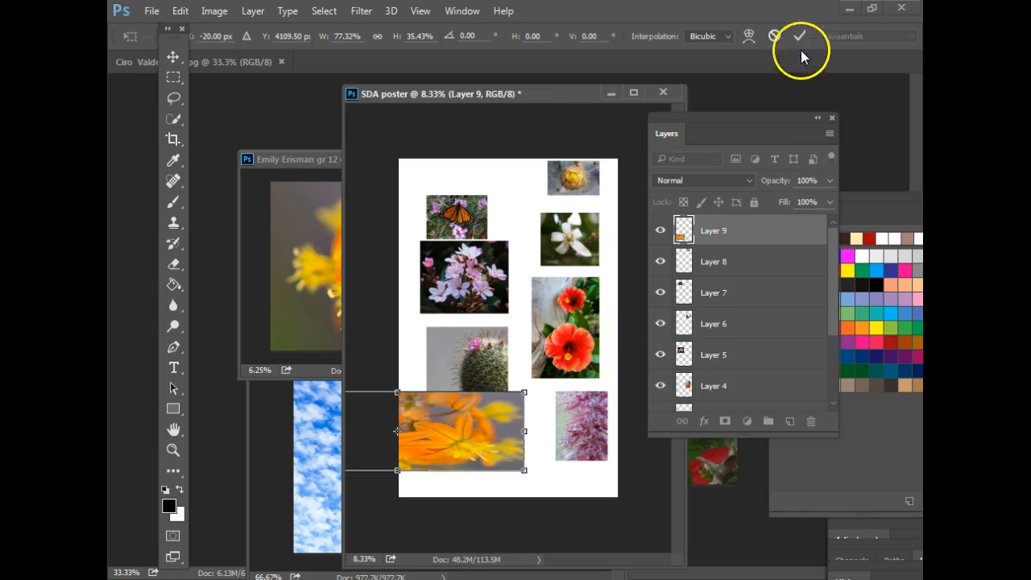
pyautogui.click(775, 38)
pyautogui.hotkey('ctrl', 't')
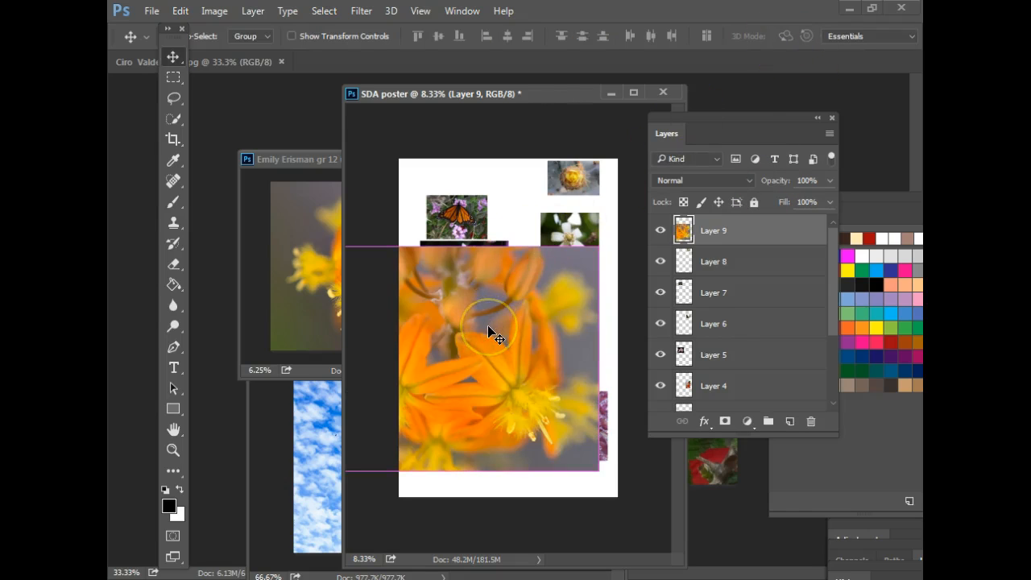
pyautogui.moveTo(601, 250); pyautogui.dragTo(517, 297)
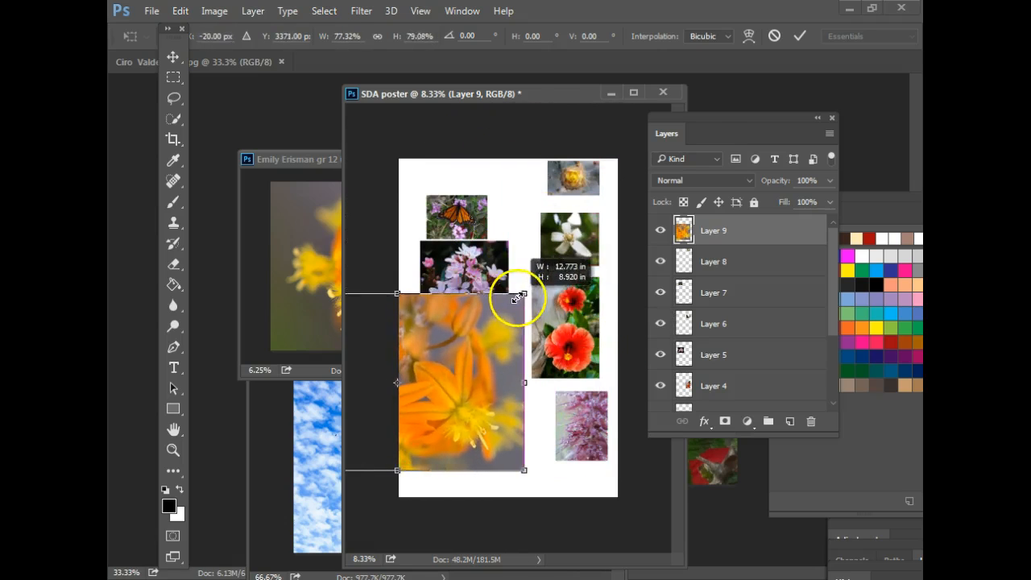
pyautogui.click(774, 36)
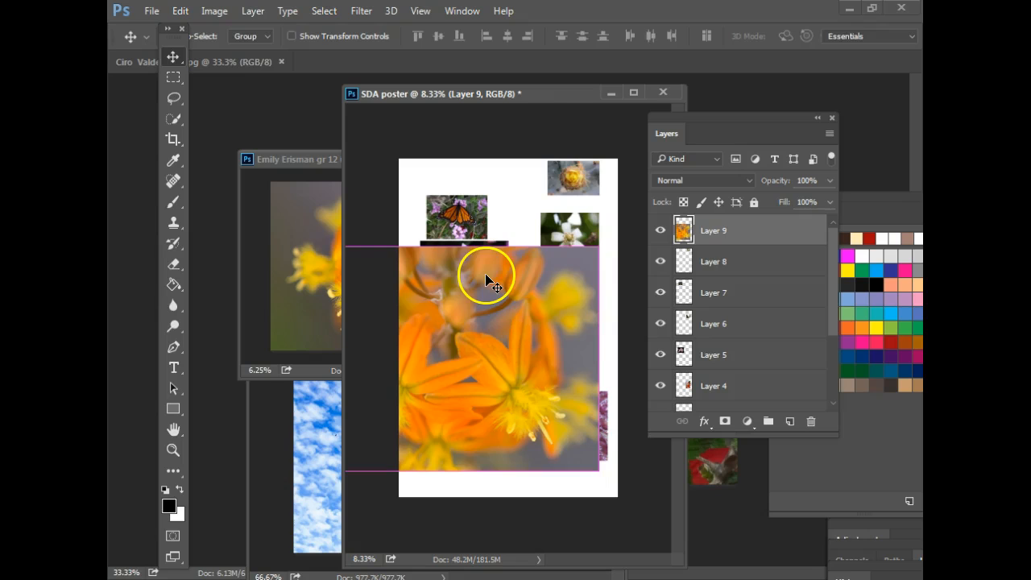
pyautogui.hotkey('ctrl', 't')
pyautogui.moveTo(600, 242); pyautogui.dragTo(459, 190)
pyautogui.click(799, 36)
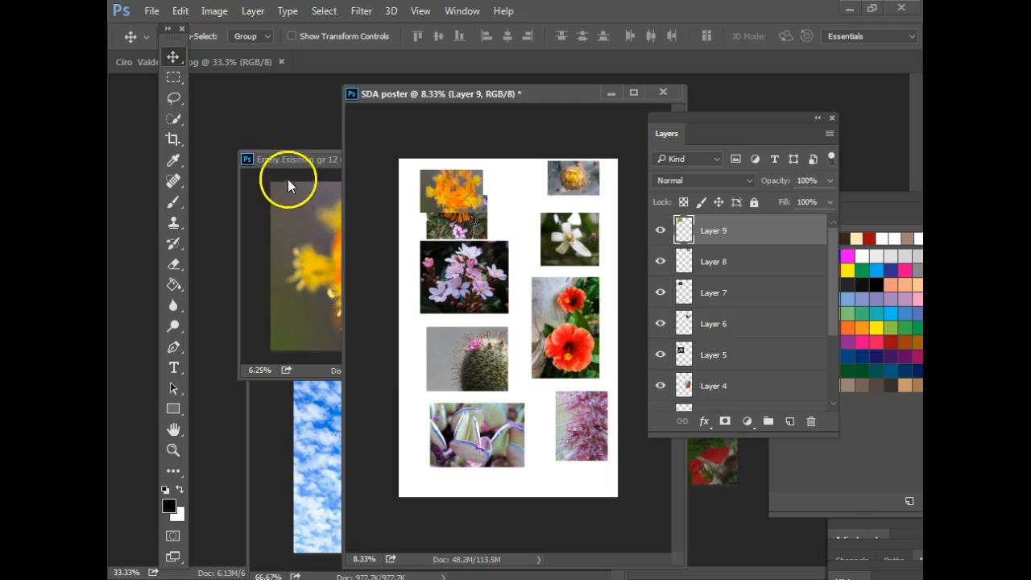
# - Close the orange flower source image and shift the poster window left
pyautogui.click(292, 159)
pyautogui.click(541, 156)
pyautogui.moveTo(562, 93); pyautogui.dragTo(500, 95)
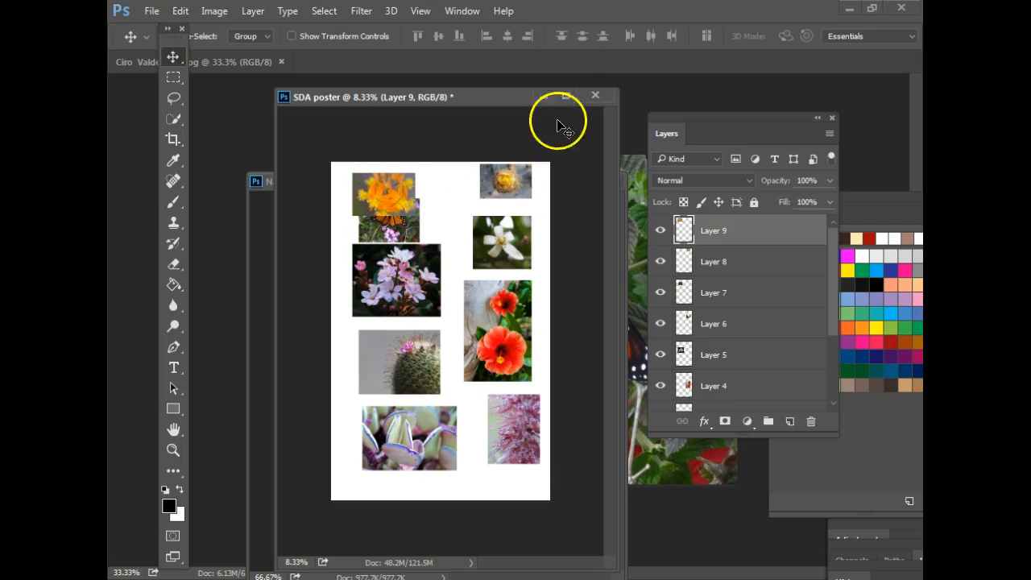
# - Close the separate flower photo document and rearrange the poster window and Layers panel to inspect layers
pyautogui.click(283, 61)
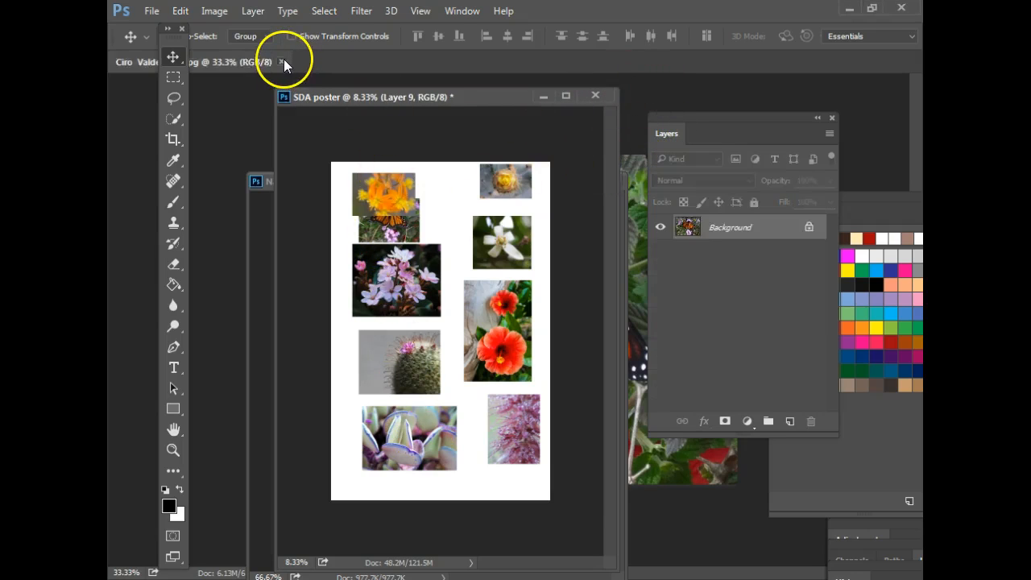
pyautogui.moveTo(515, 99); pyautogui.dragTo(507, 81)
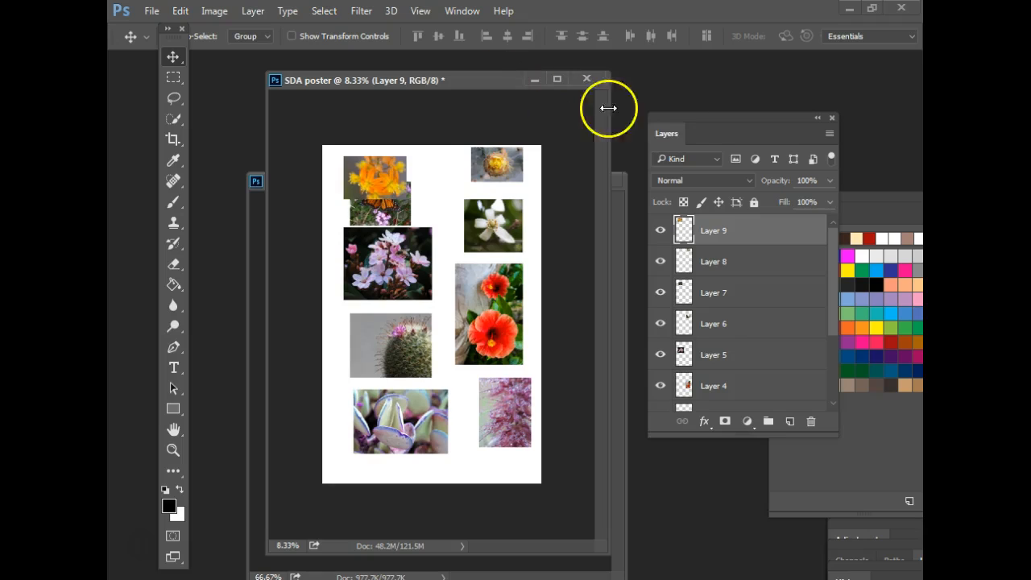
pyautogui.moveTo(776, 113); pyautogui.dragTo(625, 106)
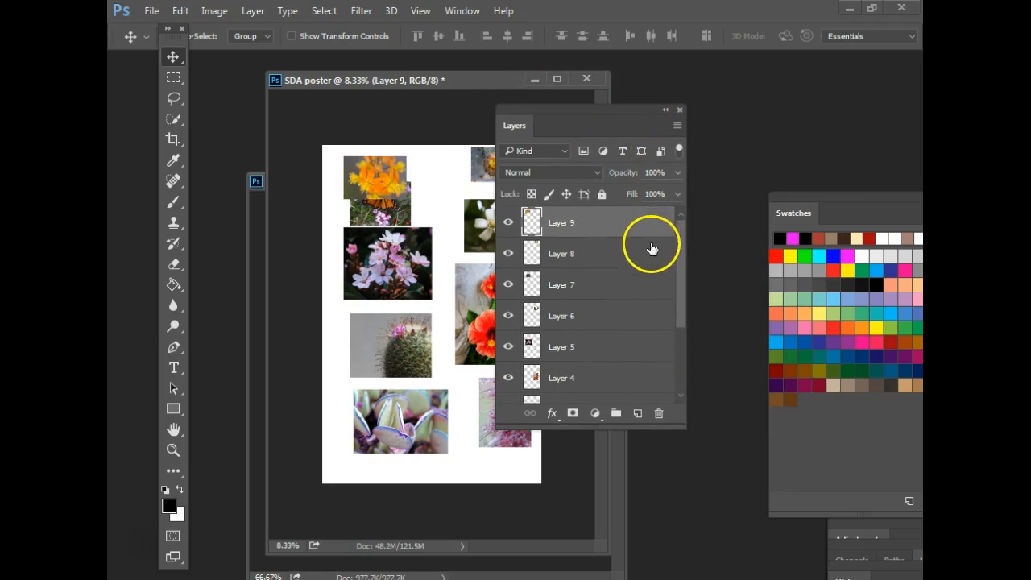
pyautogui.moveTo(681, 273); pyautogui.dragTo(672, 341)
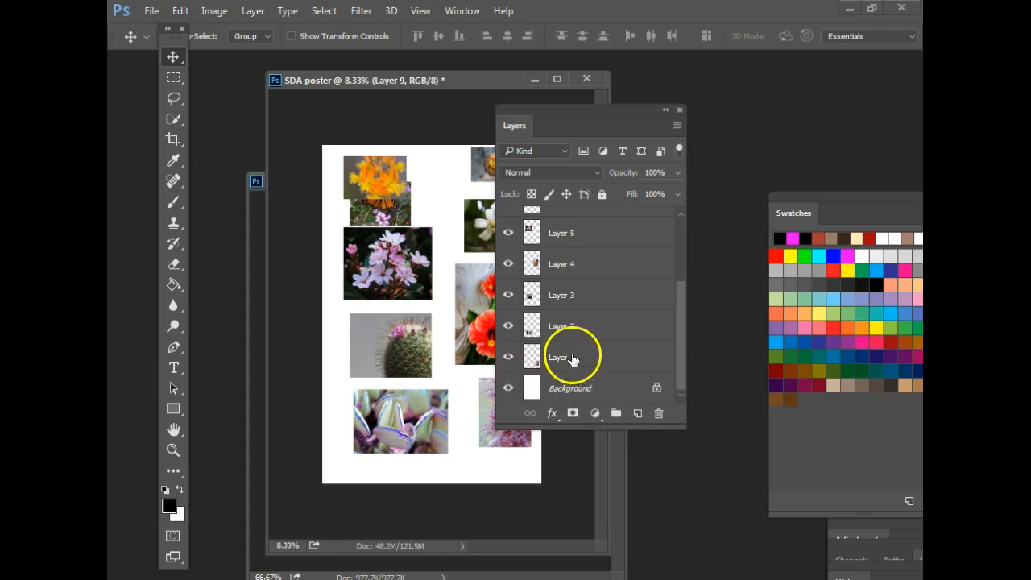
pyautogui.moveTo(683, 293); pyautogui.dragTo(681, 260)
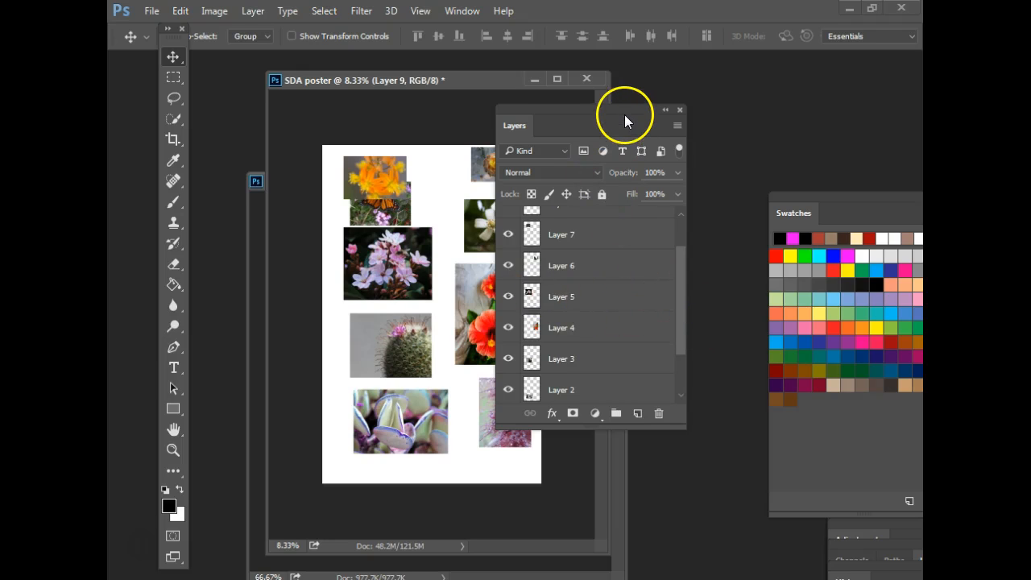
pyautogui.moveTo(625, 113); pyautogui.dragTo(779, 126)
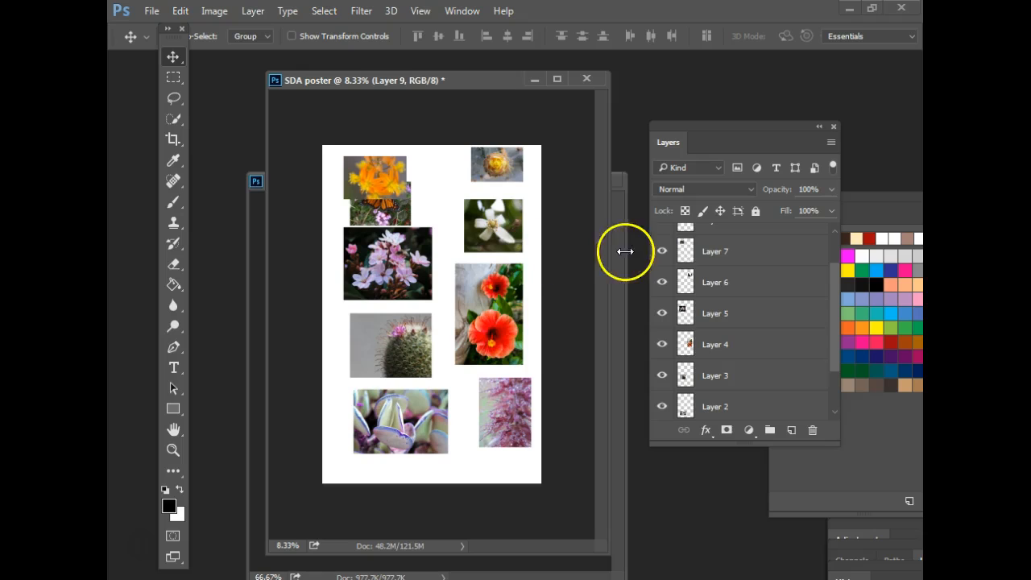
# - Place the butterfly (Layer 7) below the orange flower and stack it beneath Layer 5
pyautogui.click(753, 255)
pyautogui.moveTo(379, 202); pyautogui.dragTo(385, 213)
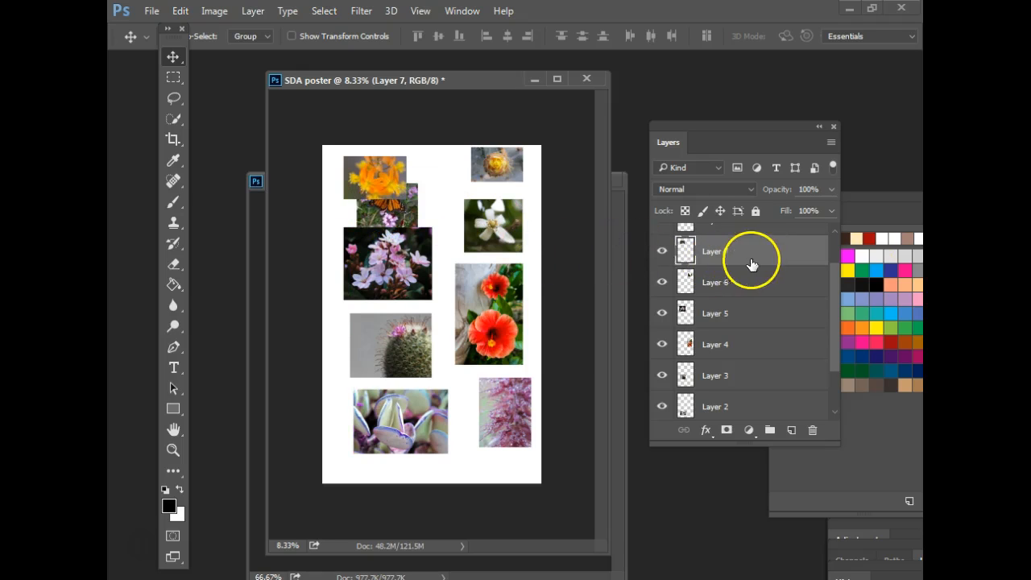
pyautogui.moveTo(835, 277); pyautogui.dragTo(837, 254)
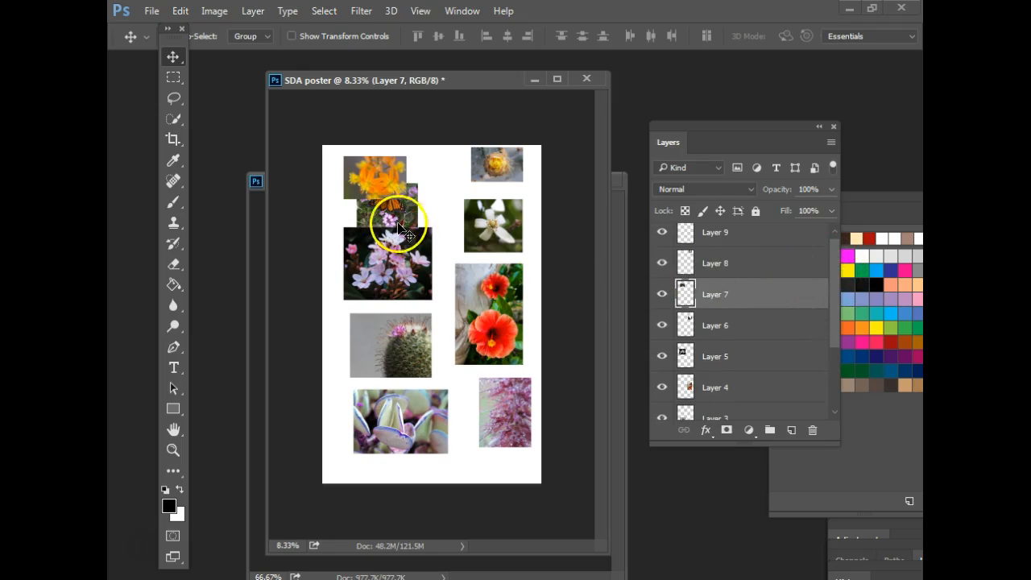
pyautogui.moveTo(403, 226)
pyautogui.mouseDown()
pyautogui.moveTo(387, 203)
pyautogui.moveTo(390, 211)
pyautogui.mouseUp()
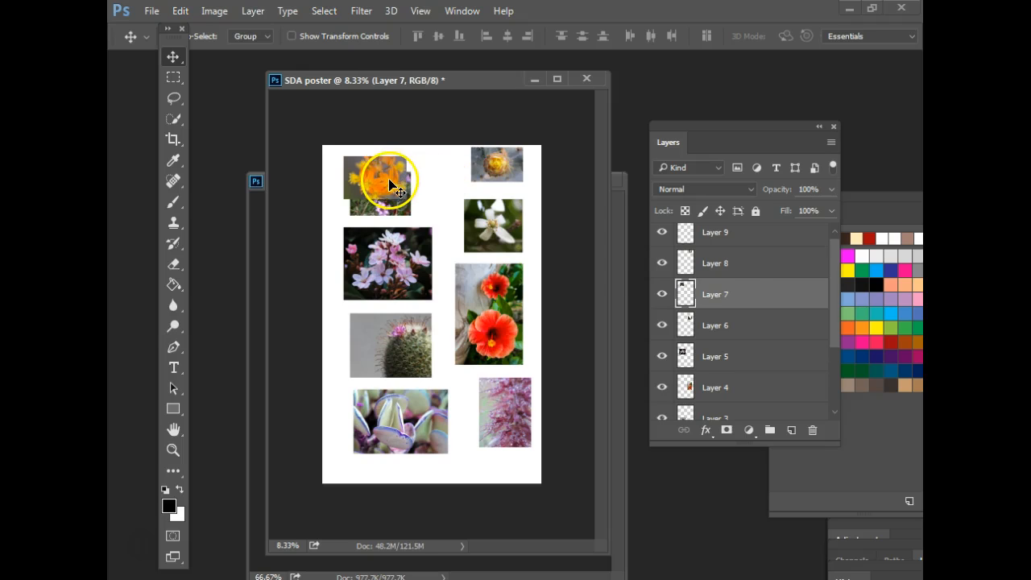
pyautogui.moveTo(746, 303); pyautogui.dragTo(711, 219)
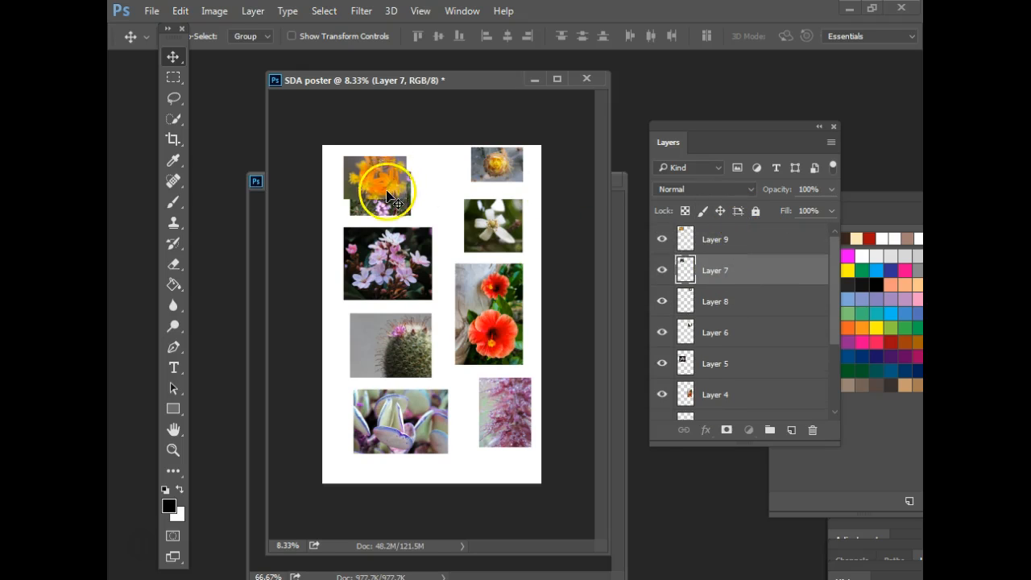
pyautogui.moveTo(394, 201)
pyautogui.mouseDown()
pyautogui.moveTo(392, 180)
pyautogui.moveTo(380, 191)
pyautogui.moveTo(389, 200)
pyautogui.mouseUp()
pyautogui.moveTo(780, 237); pyautogui.dragTo(778, 235)
pyautogui.moveTo(379, 189); pyautogui.dragTo(378, 229)
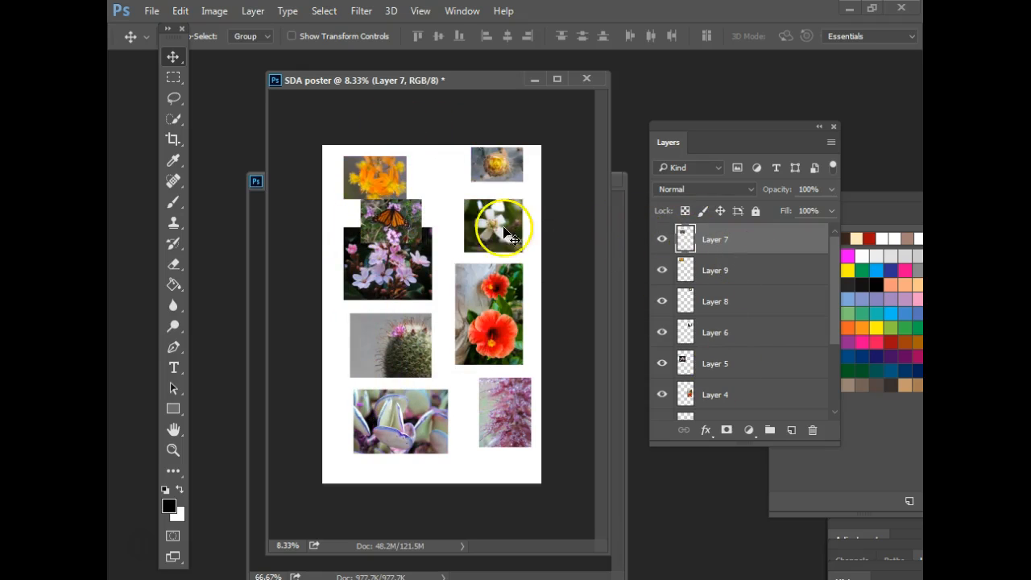
pyautogui.moveTo(766, 252); pyautogui.dragTo(744, 364)
pyautogui.moveTo(396, 212); pyautogui.dragTo(418, 228)
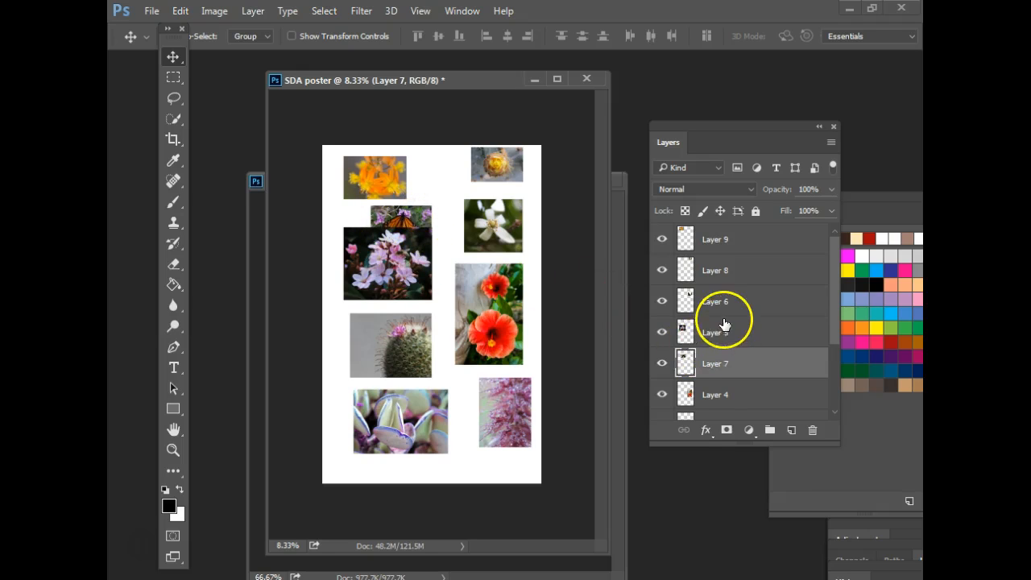
pyautogui.moveTo(687, 297); pyautogui.dragTo(692, 279)
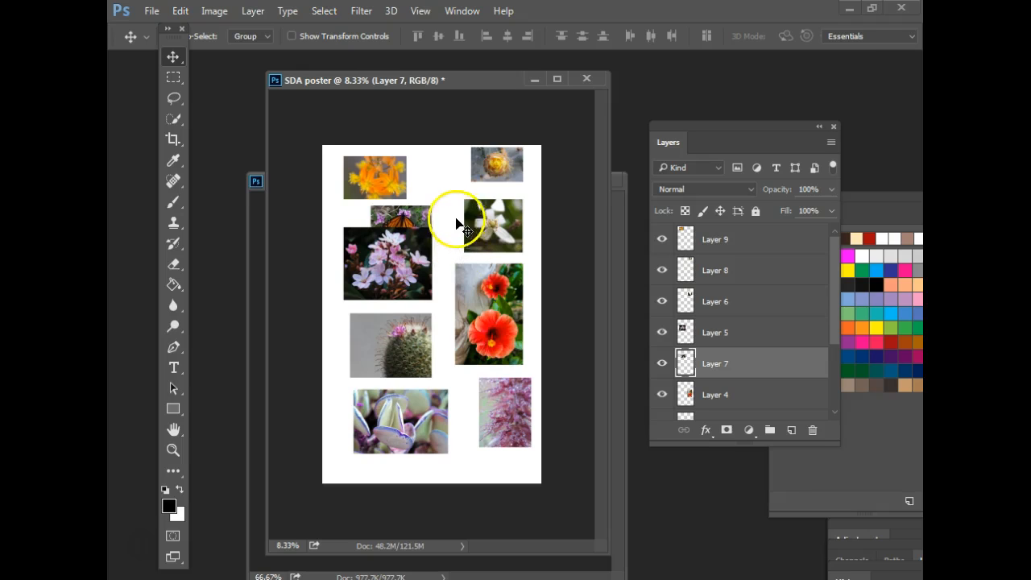
pyautogui.moveTo(494, 275); pyautogui.dragTo(481, 305)
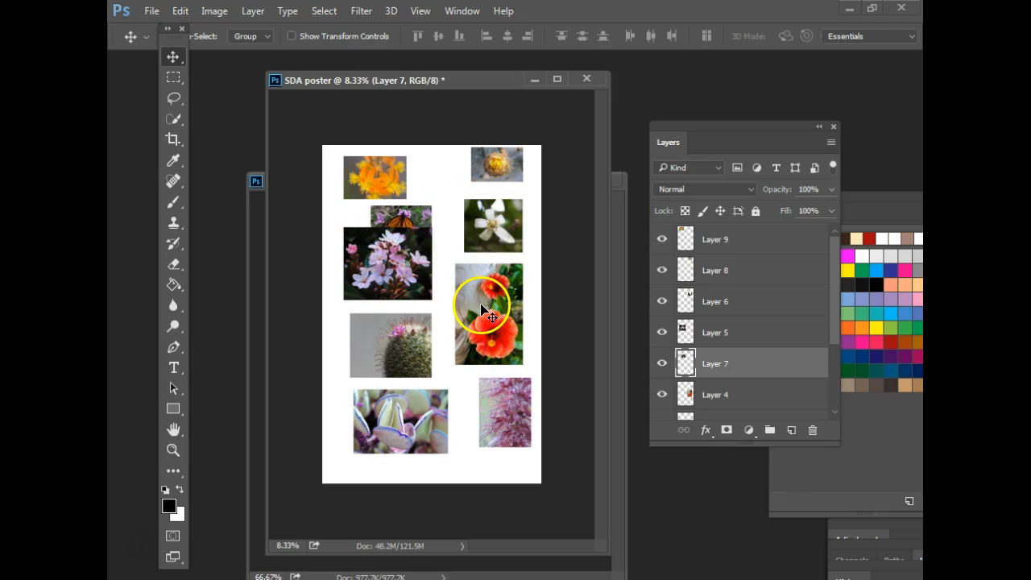
# - Shrink the red hibiscus photo (Layer 4) to about three quarters
pyautogui.rightClick(481, 315)
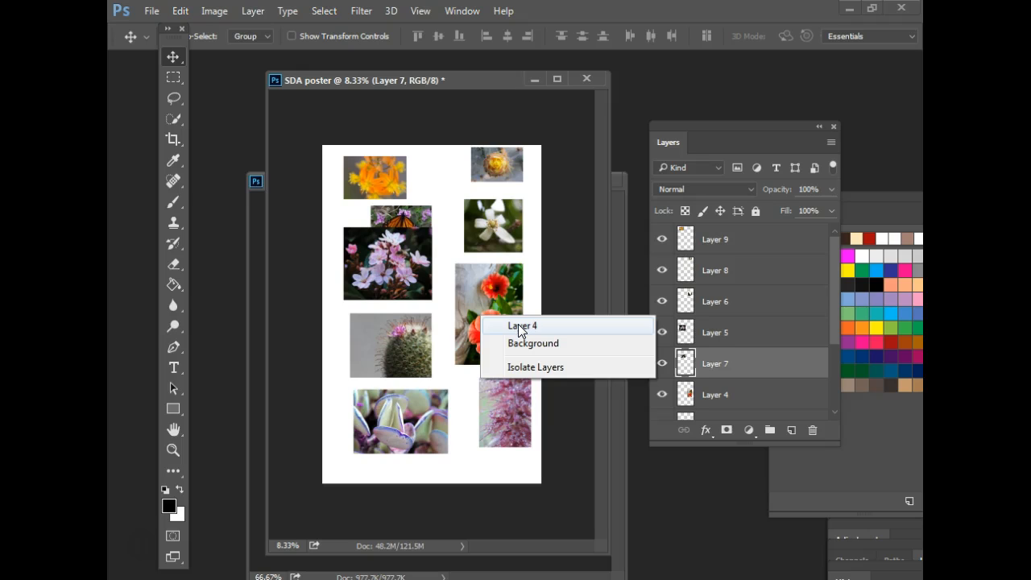
pyautogui.click(518, 324)
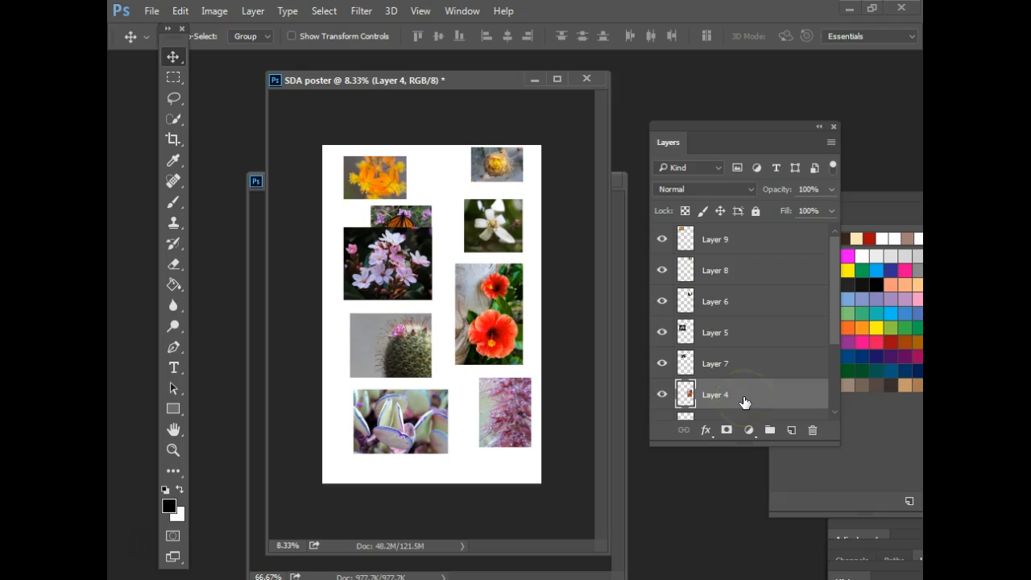
pyautogui.press('ctrl')
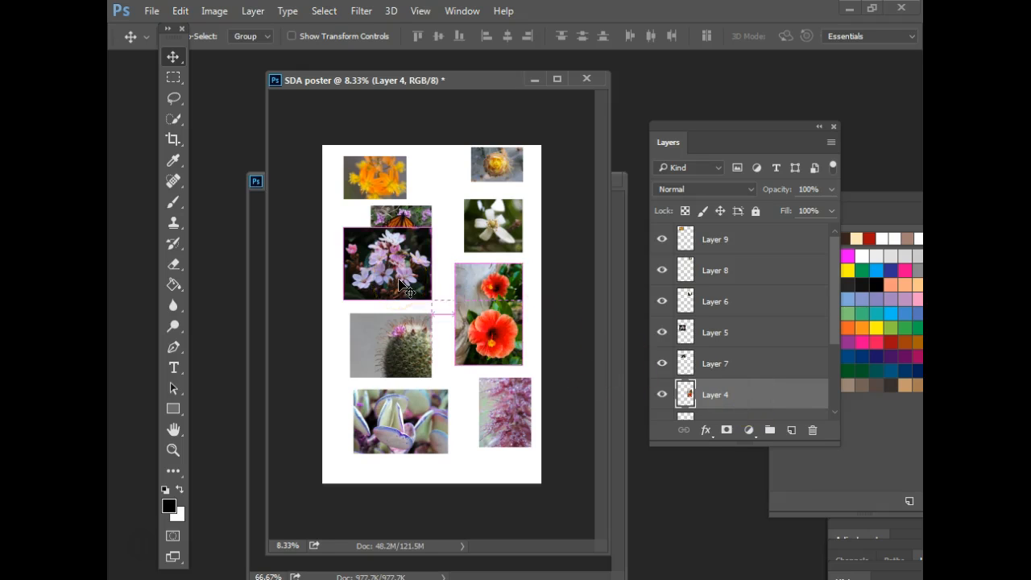
pyautogui.hotkey('ctrl', 't')
pyautogui.moveTo(522, 264); pyautogui.dragTo(504, 294)
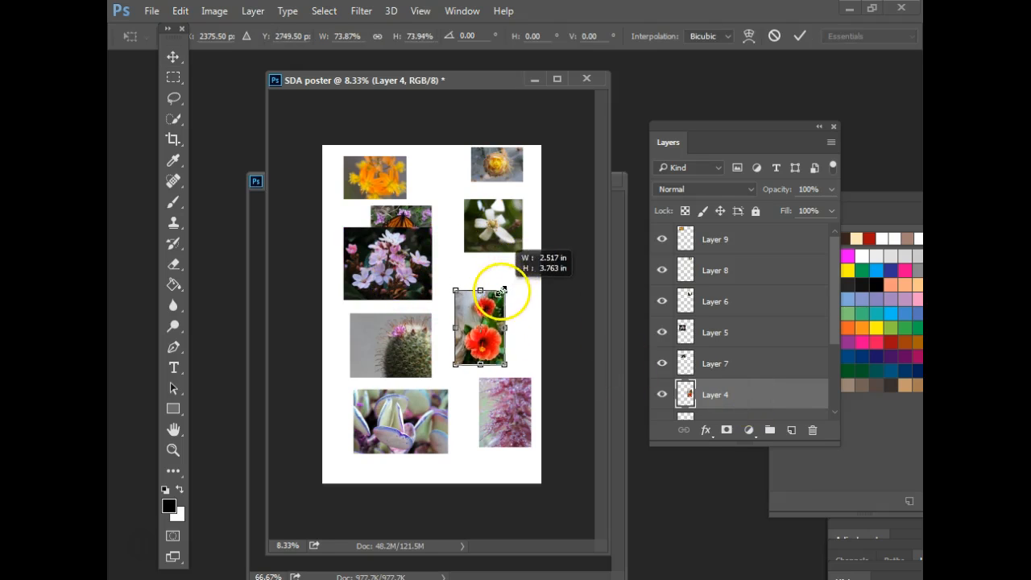
pyautogui.click(800, 37)
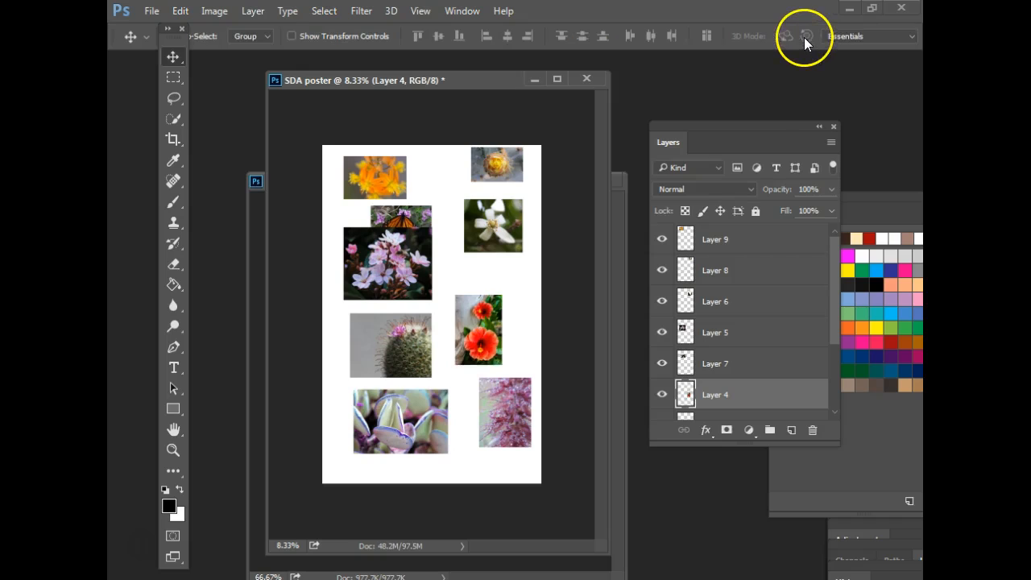
# - Shrink the cactus photo (Layer 3) to about 73%
pyautogui.rightClick(377, 345)
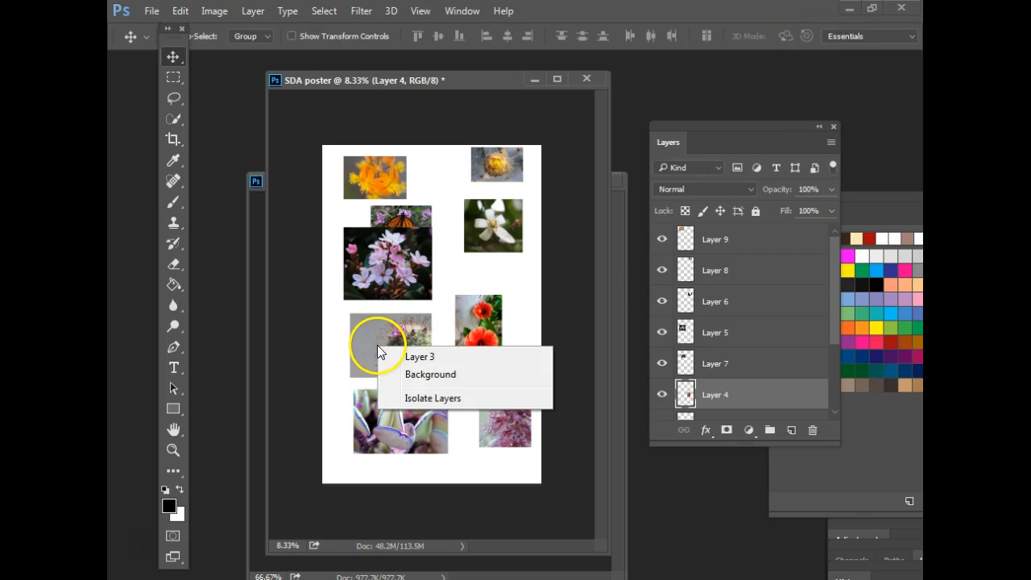
pyautogui.click(418, 364)
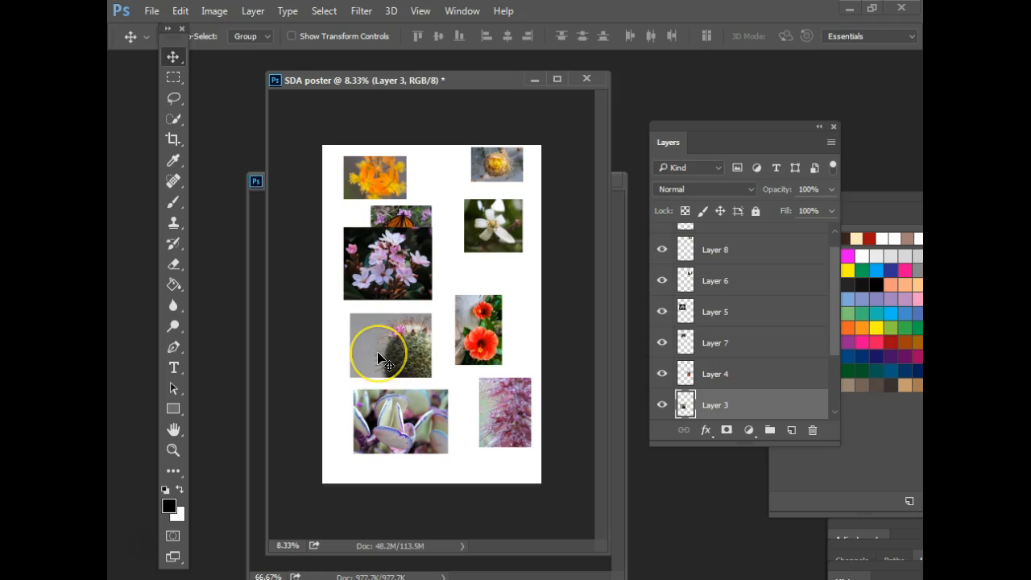
pyautogui.hotkey('ctrl', 't')
pyautogui.click(392, 349)
pyautogui.moveTo(428, 313); pyautogui.dragTo(434, 359)
pyautogui.click(805, 35)
# - Shrink the succulent photo (Layer 2) to about 81% and move it down-left
pyautogui.rightClick(400, 424)
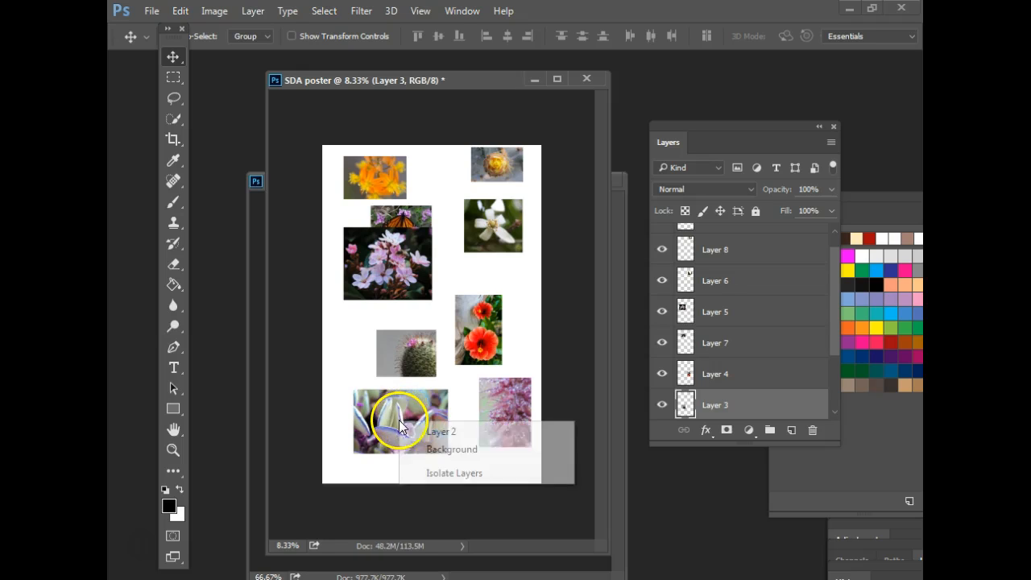
pyautogui.click(427, 429)
pyautogui.hotkey('ctrl', 't')
pyautogui.moveTo(448, 389); pyautogui.dragTo(431, 401)
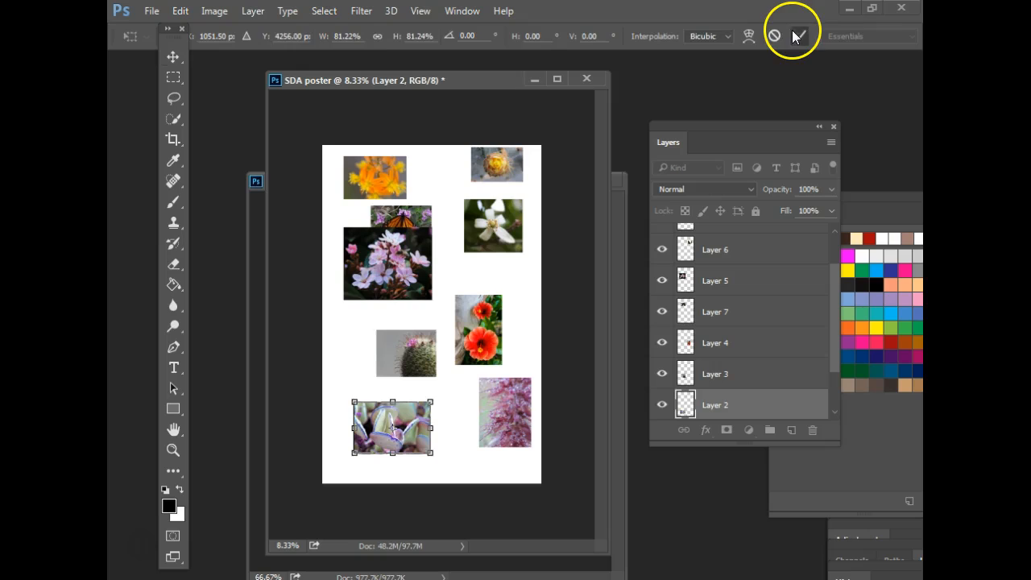
pyautogui.click(796, 35)
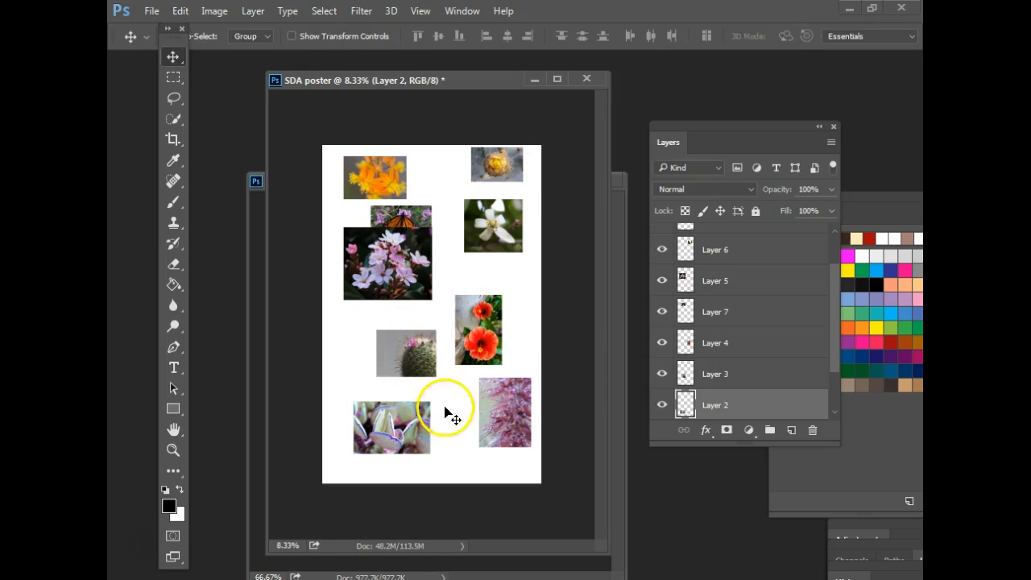
pyautogui.moveTo(782, 126); pyautogui.dragTo(783, 98)
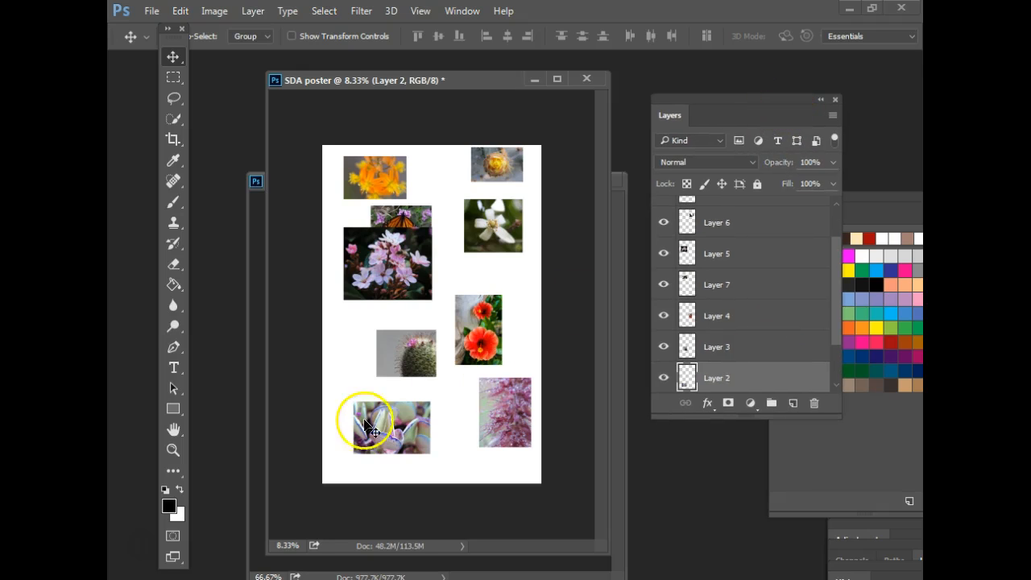
pyautogui.moveTo(409, 425); pyautogui.dragTo(390, 440)
# - Move the pink flower photo (Layer 1) down and the hibiscus into the bottom row
pyautogui.rightClick(502, 412)
pyautogui.click(537, 413)
pyautogui.moveTo(537, 414); pyautogui.dragTo(517, 427)
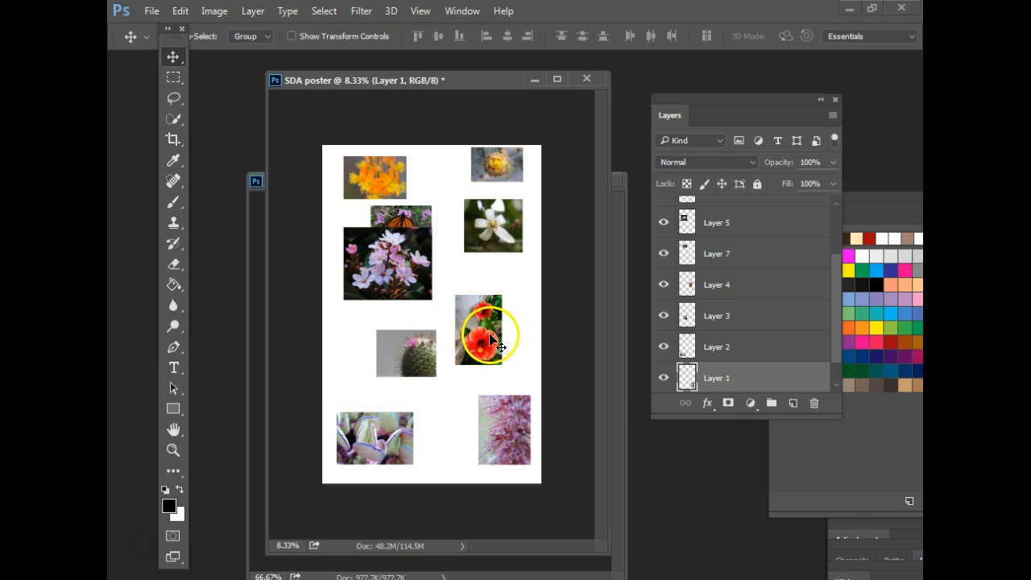
pyautogui.rightClick(509, 346)
pyautogui.click(526, 348)
pyautogui.moveTo(482, 333); pyautogui.dragTo(448, 435)
# - Reposition the white and yellow flower photos, undoing two moves along the way
pyautogui.rightClick(494, 222)
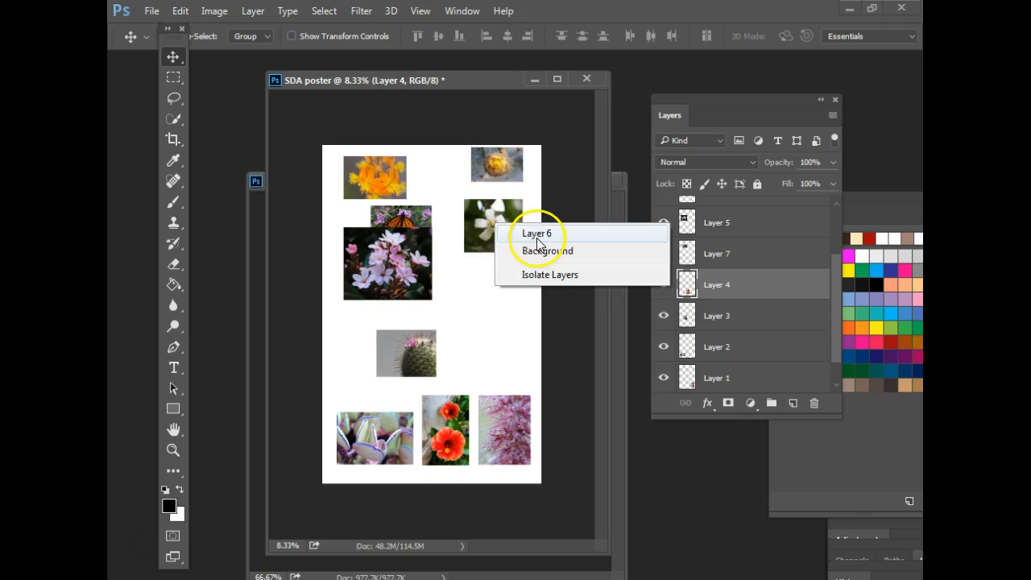
pyautogui.click(520, 232)
pyautogui.moveTo(494, 233); pyautogui.dragTo(499, 369)
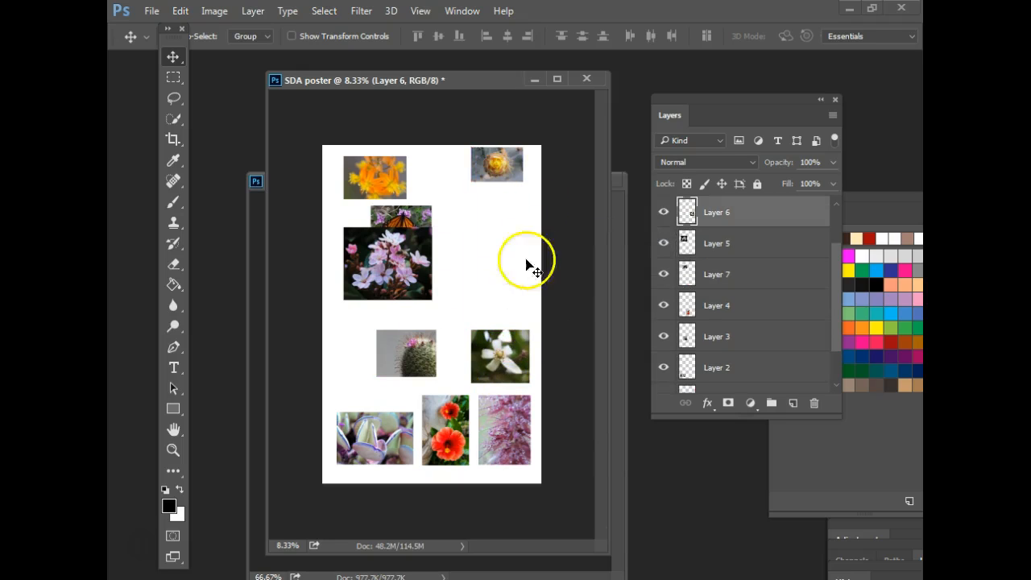
pyautogui.rightClick(484, 167)
pyautogui.click(518, 172)
pyautogui.moveTo(516, 174); pyautogui.dragTo(506, 309)
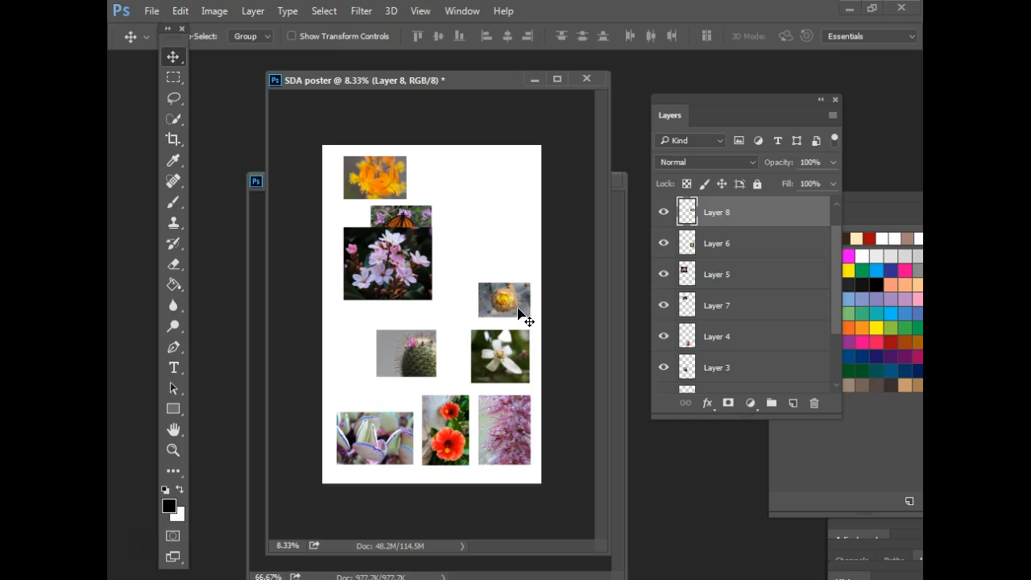
pyautogui.moveTo(518, 316); pyautogui.dragTo(427, 233)
pyautogui.moveTo(479, 258); pyautogui.dragTo(467, 265)
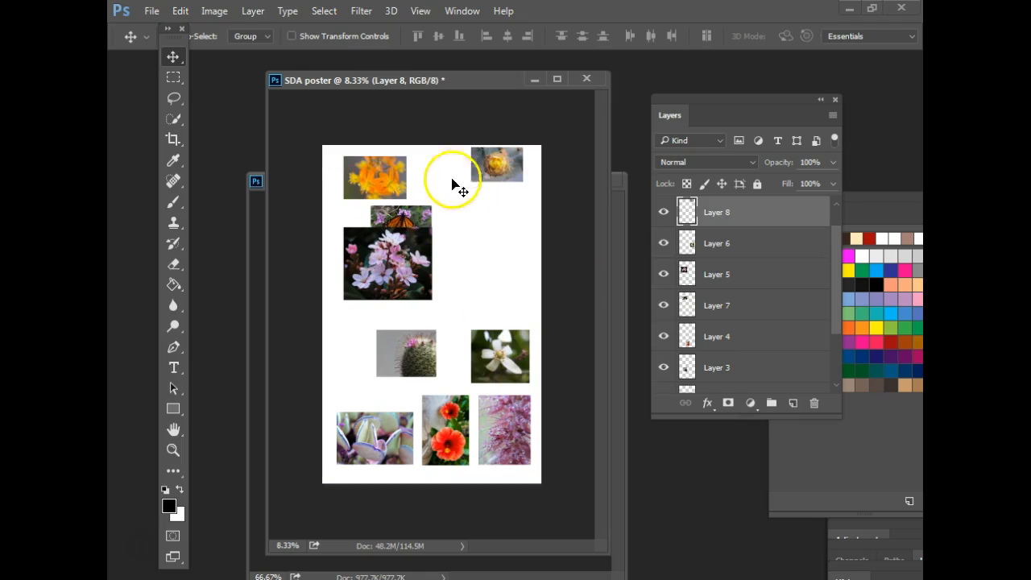
pyautogui.hotkey('ctrl', 'alt', 'z')
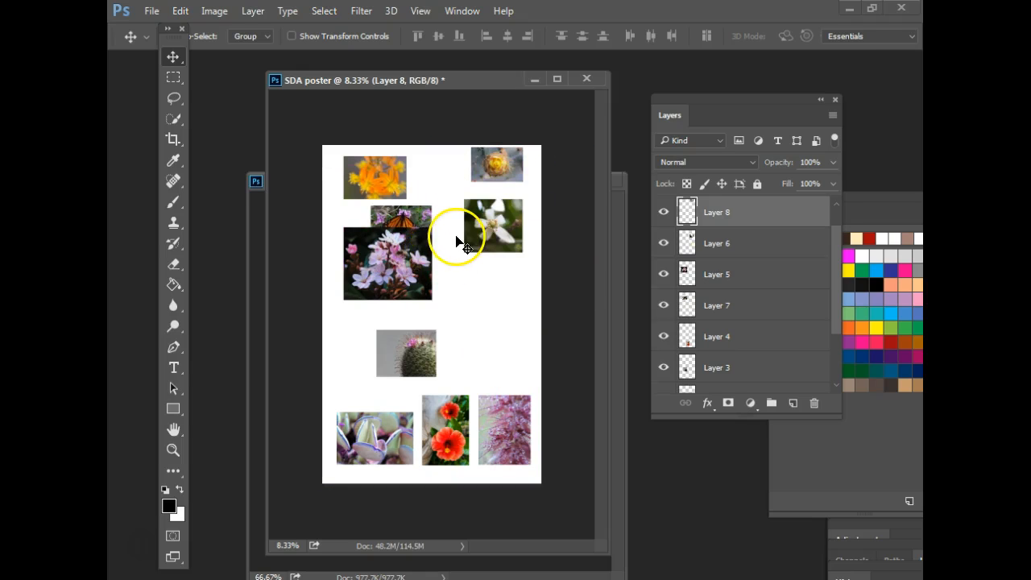
pyautogui.hotkey('ctrl', 'alt', 'z')
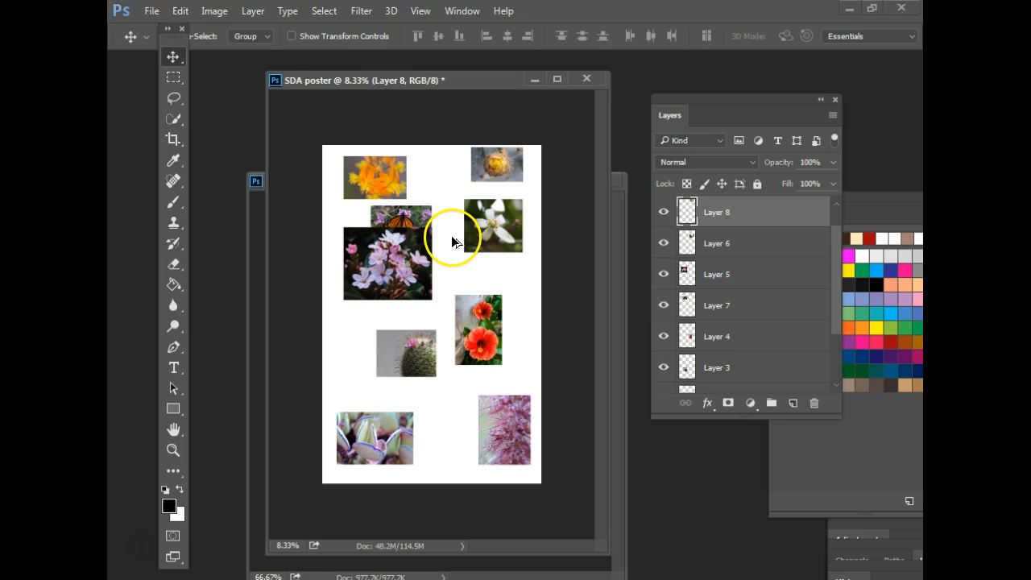
pyautogui.moveTo(482, 324); pyautogui.dragTo(462, 369)
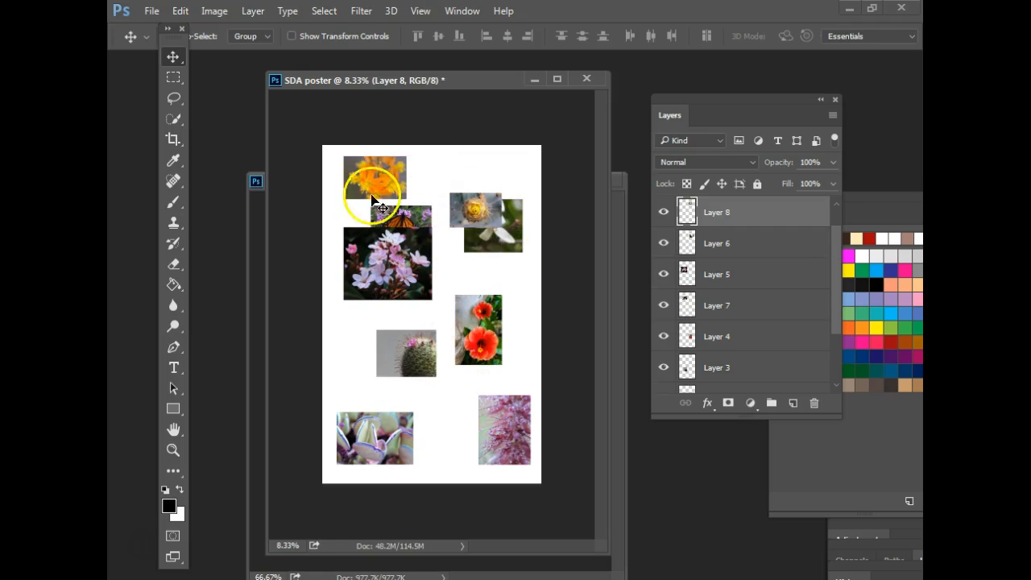
# - Put the hibiscus in the bottom row, lower the white flower, and move pink blossoms top right
pyautogui.rightClick(487, 321)
pyautogui.click(512, 325)
pyautogui.moveTo(482, 339); pyautogui.dragTo(451, 435)
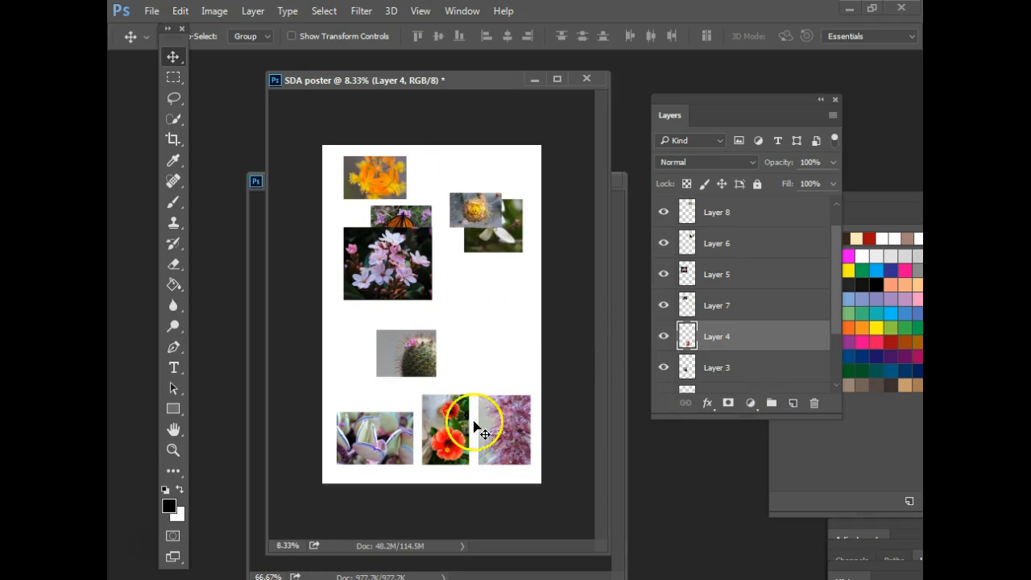
pyautogui.rightClick(497, 227)
pyautogui.click(524, 243)
pyautogui.moveTo(524, 246); pyautogui.dragTo(511, 371)
pyautogui.rightClick(376, 264)
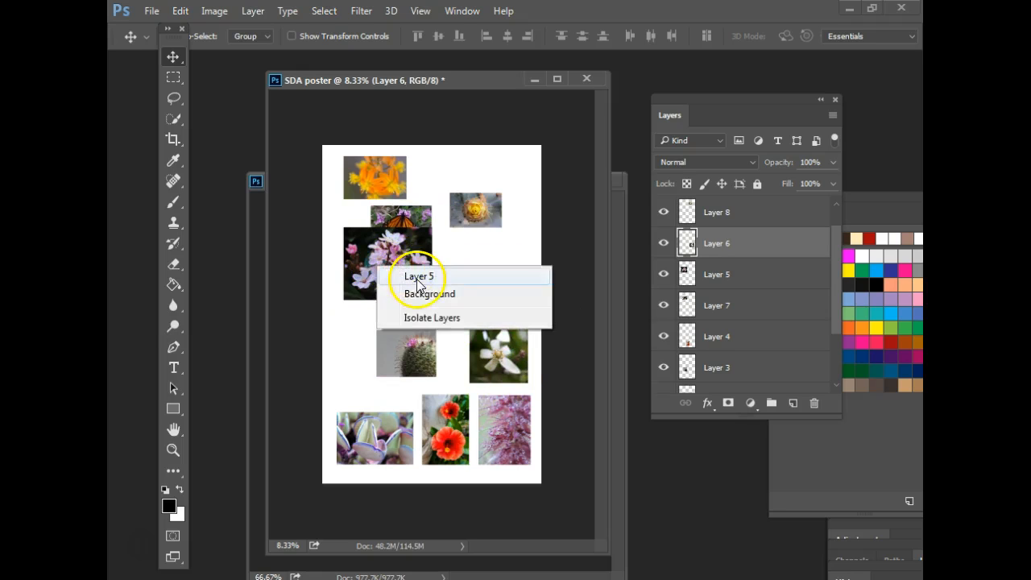
pyautogui.click(411, 272)
pyautogui.moveTo(463, 207); pyautogui.dragTo(559, 133)
# - Shift the yellow flower down-right, line the butterfly under the orange flowers, and lower the cactus
pyautogui.rightClick(473, 216)
pyautogui.click(514, 227)
pyautogui.moveTo(472, 202); pyautogui.dragTo(496, 292)
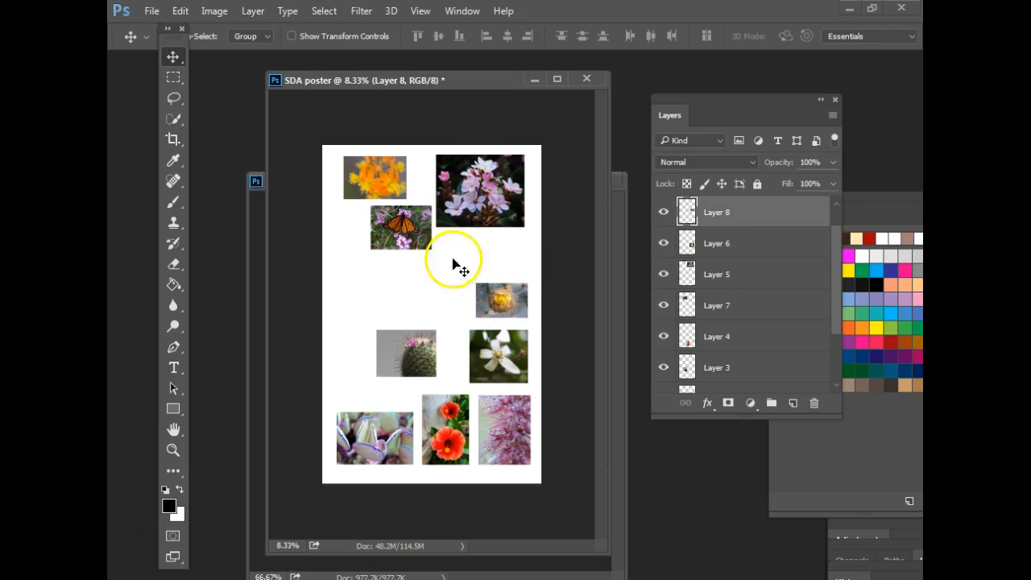
pyautogui.rightClick(384, 228)
pyautogui.click(419, 235)
pyautogui.moveTo(406, 230); pyautogui.dragTo(384, 238)
pyautogui.rightClick(405, 357)
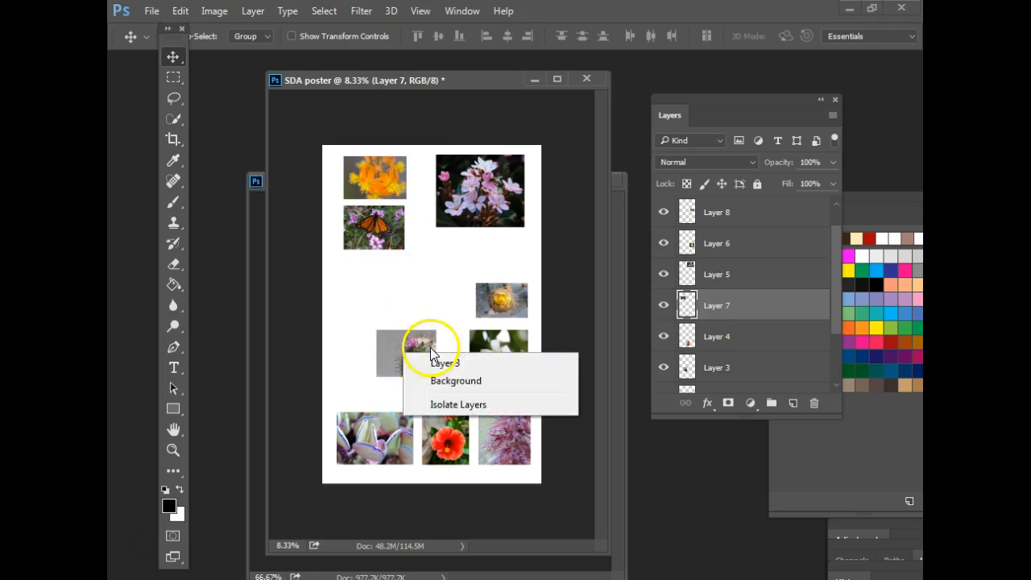
pyautogui.click(430, 362)
pyautogui.moveTo(412, 360); pyautogui.dragTo(386, 393)
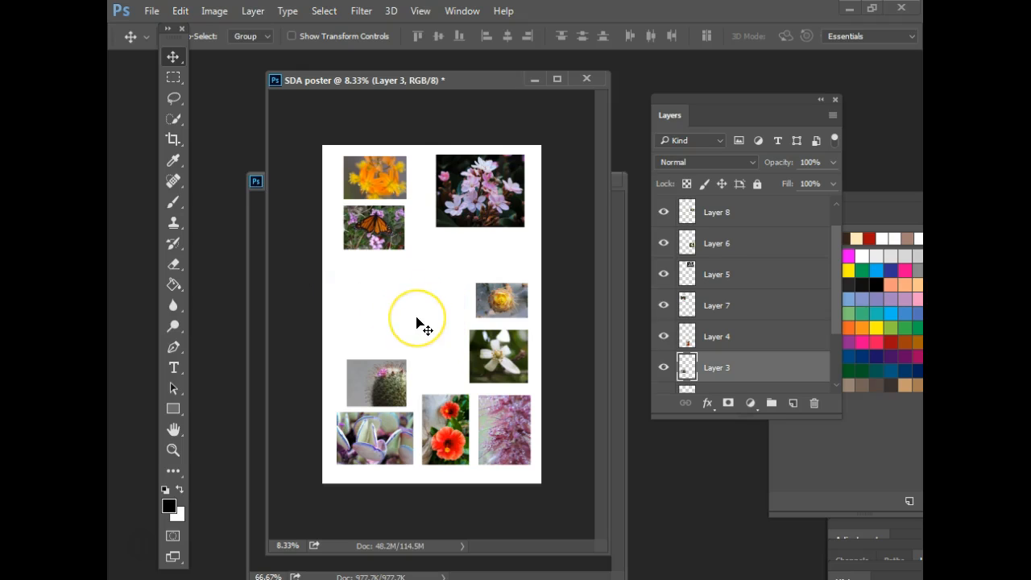
# - Move the white flower to the lower left, place the cactus below the yellow flower, and select the pink blossoms
pyautogui.rightClick(374, 379)
pyautogui.click(384, 385)
pyautogui.moveTo(380, 377); pyautogui.dragTo(503, 270)
pyautogui.rightClick(502, 297)
pyautogui.rightClick(502, 352)
pyautogui.click(544, 363)
pyautogui.moveTo(499, 350); pyautogui.dragTo(366, 372)
pyautogui.rightClick(520, 258)
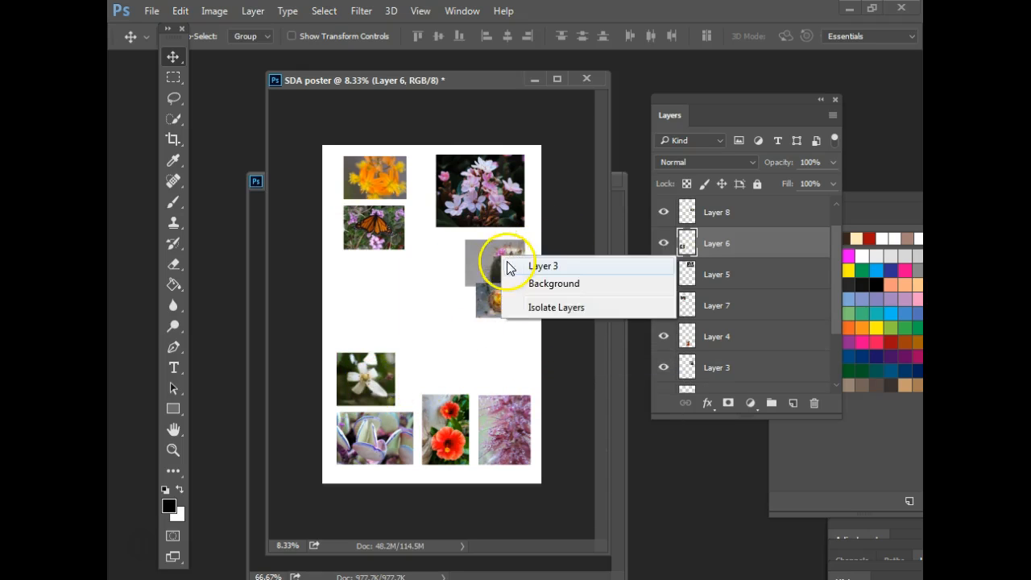
pyautogui.click(536, 266)
pyautogui.moveTo(505, 259); pyautogui.dragTo(503, 349)
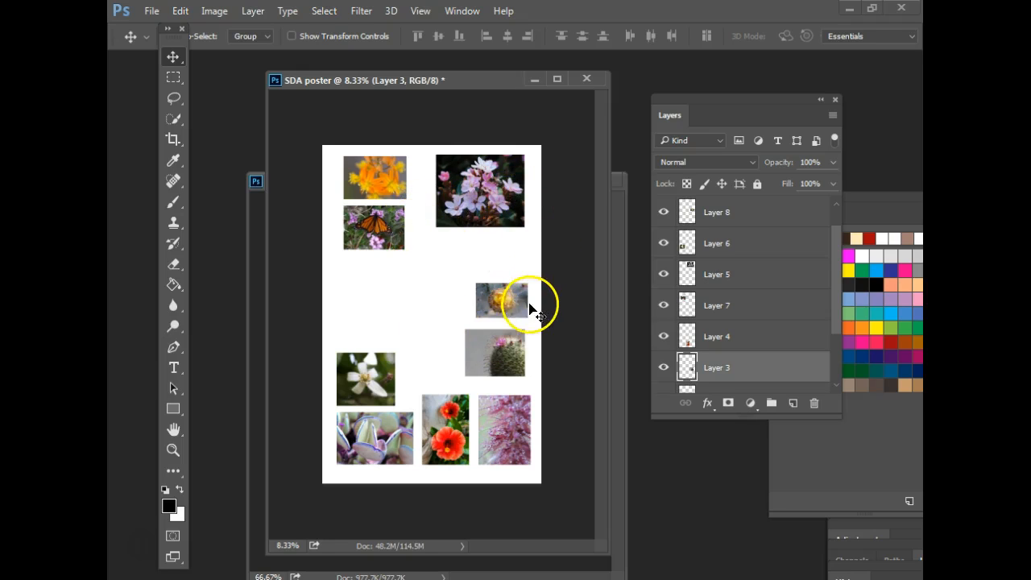
pyautogui.rightClick(487, 199)
pyautogui.click(514, 208)
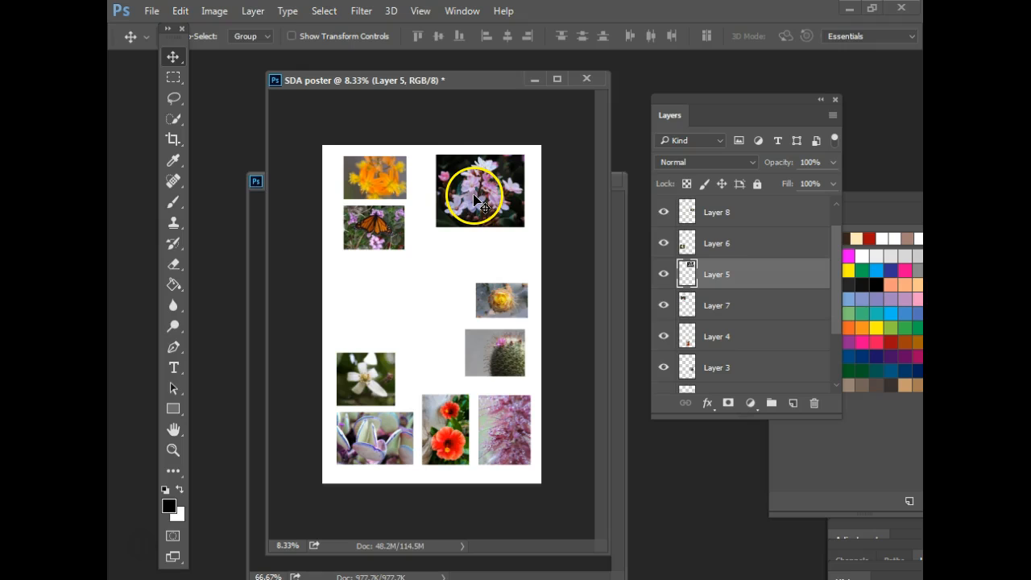
# - Scale the pink blossom photo up to about 125% and nudge it slightly right
pyautogui.hotkey('ctrl', 't')
pyautogui.moveTo(436, 226); pyautogui.dragTo(414, 245)
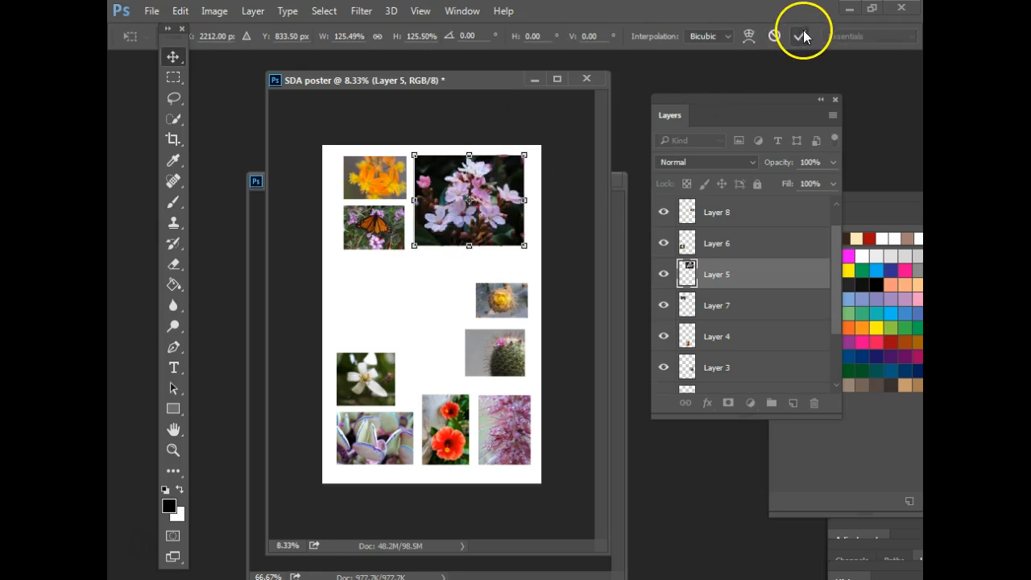
pyautogui.click(804, 36)
pyautogui.moveTo(495, 229); pyautogui.dragTo(500, 233)
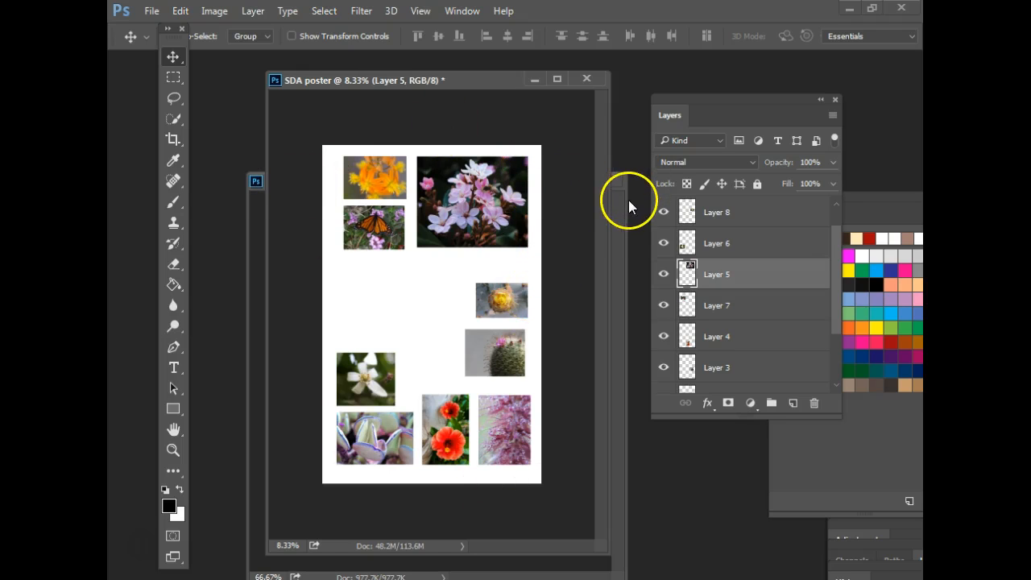
# - Drag the palm-tree sky photo onto the SDA poster as Layer 10, placed middle-left
pyautogui.click(621, 227)
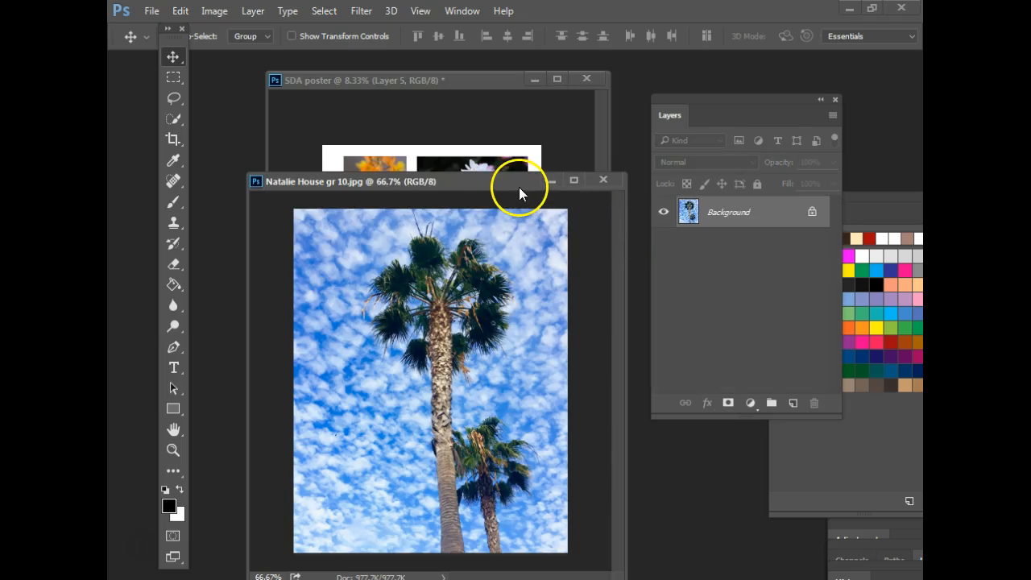
pyautogui.moveTo(518, 188); pyautogui.dragTo(505, 116)
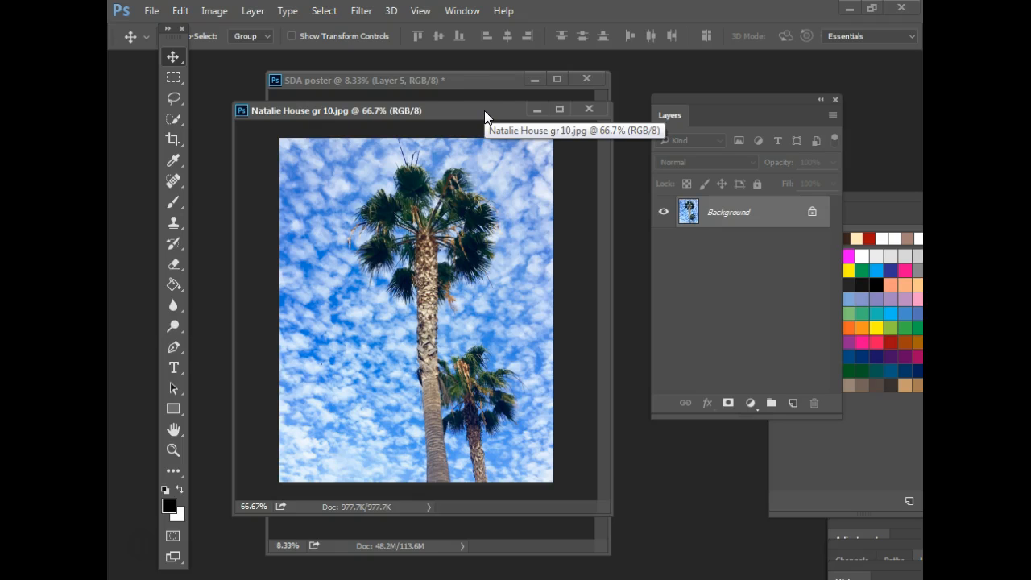
pyautogui.moveTo(485, 113); pyautogui.dragTo(486, 133)
pyautogui.moveTo(398, 132); pyautogui.dragTo(427, 110)
pyautogui.moveTo(433, 192); pyautogui.dragTo(392, 317)
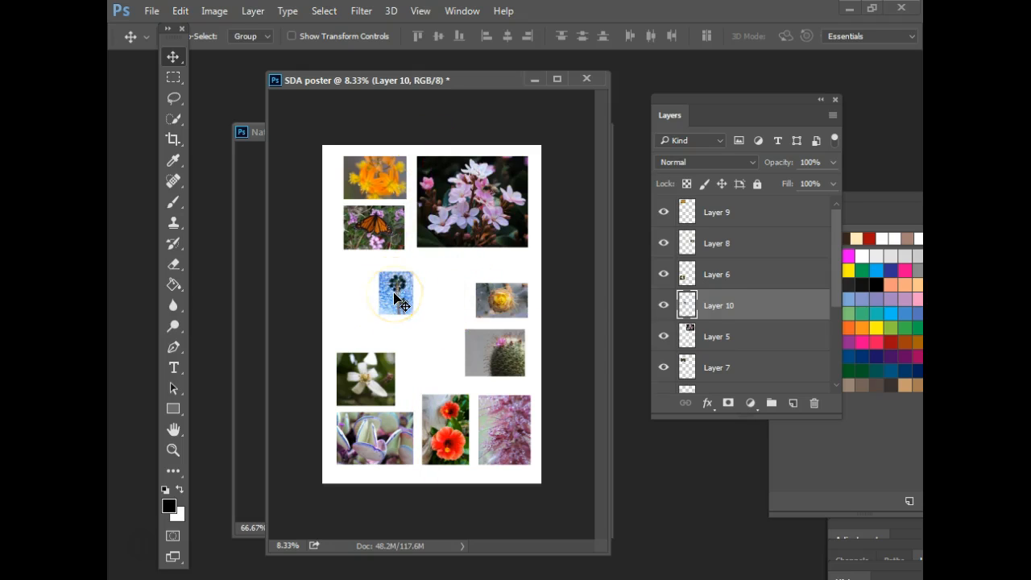
# - Centre the small palm image and move its layer down to sit just above Layer 1
pyautogui.moveTo(395, 295); pyautogui.dragTo(432, 318)
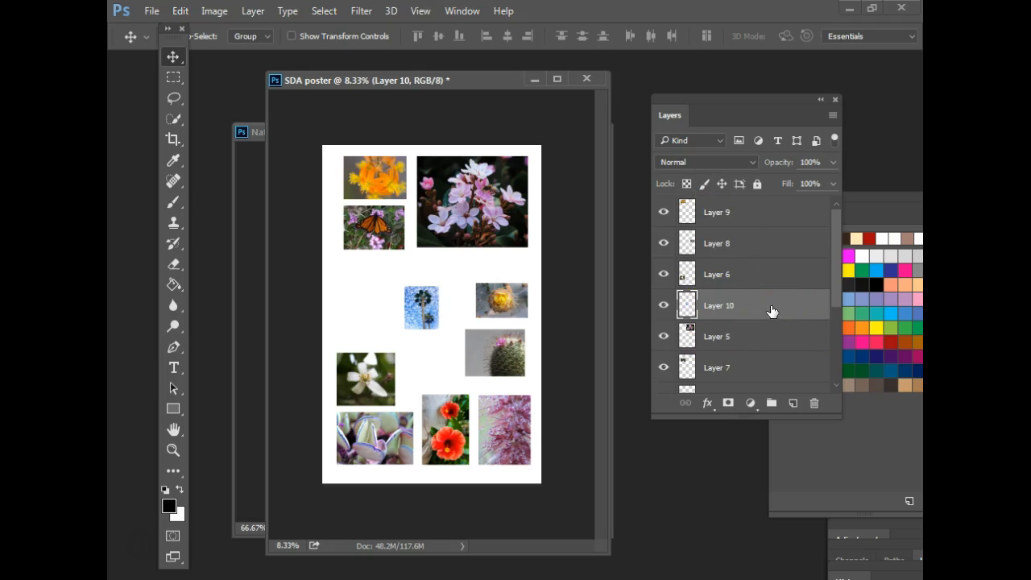
pyautogui.moveTo(771, 311); pyautogui.dragTo(839, 340)
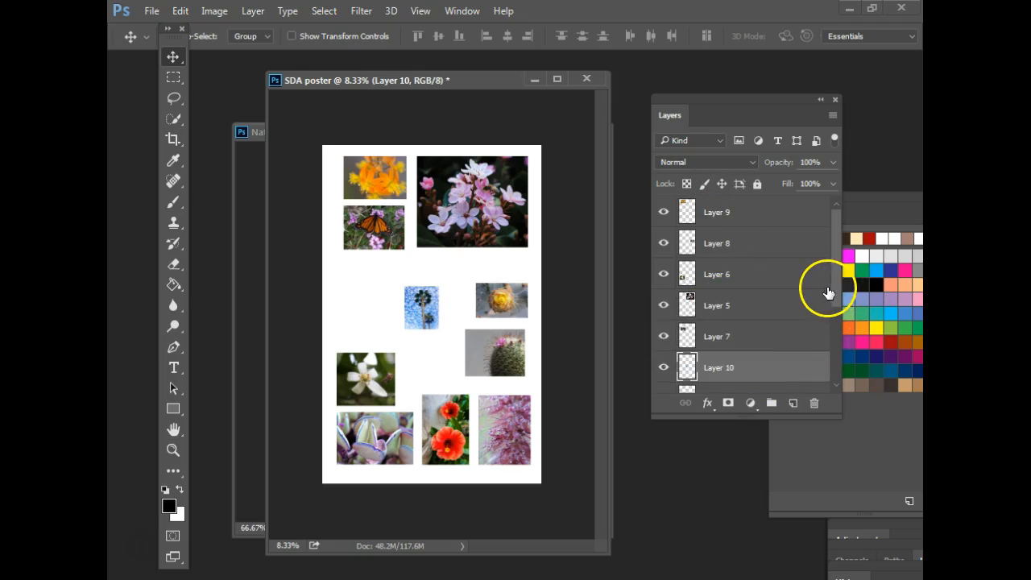
pyautogui.scroll(-5, 835, 315)
pyautogui.moveTo(778, 219); pyautogui.dragTo(774, 345)
pyautogui.moveTo(753, 287); pyautogui.dragTo(768, 354)
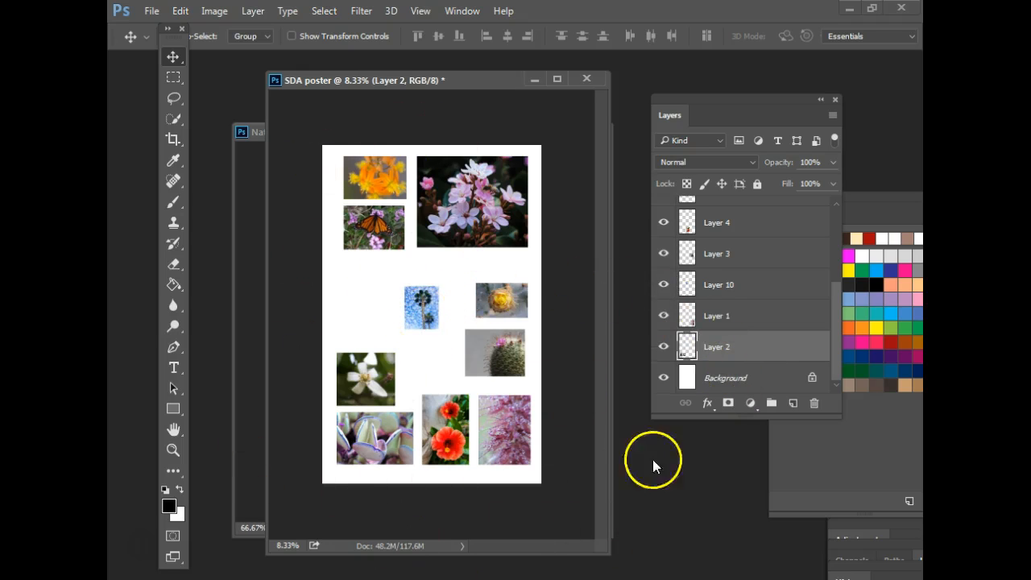
# - Cancel a stray transform and select the palm image's layer from the canvas
pyautogui.hotkey('ctrl', 't')
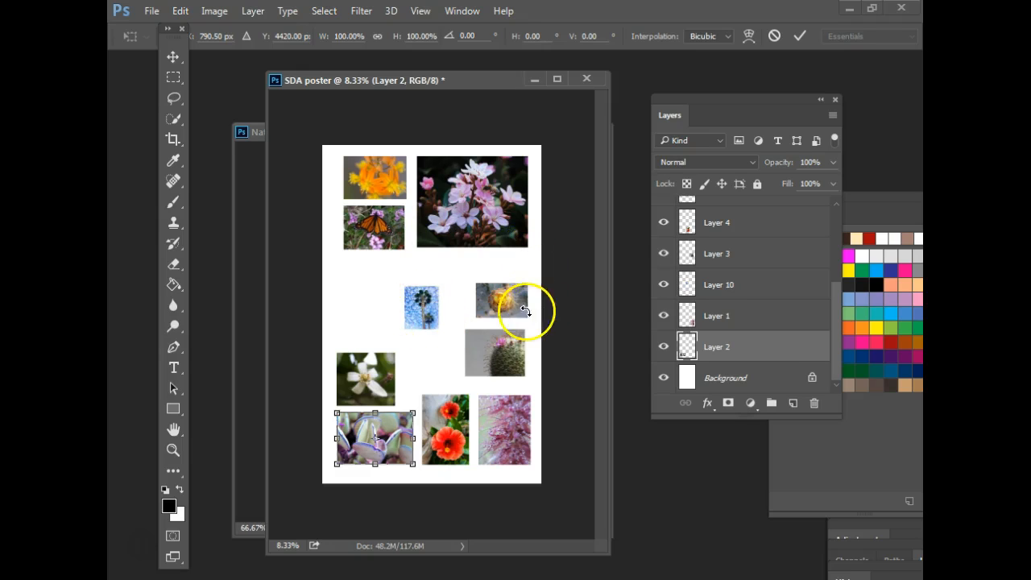
pyautogui.click(173, 56)
pyautogui.rightClick(425, 317)
pyautogui.click(464, 326)
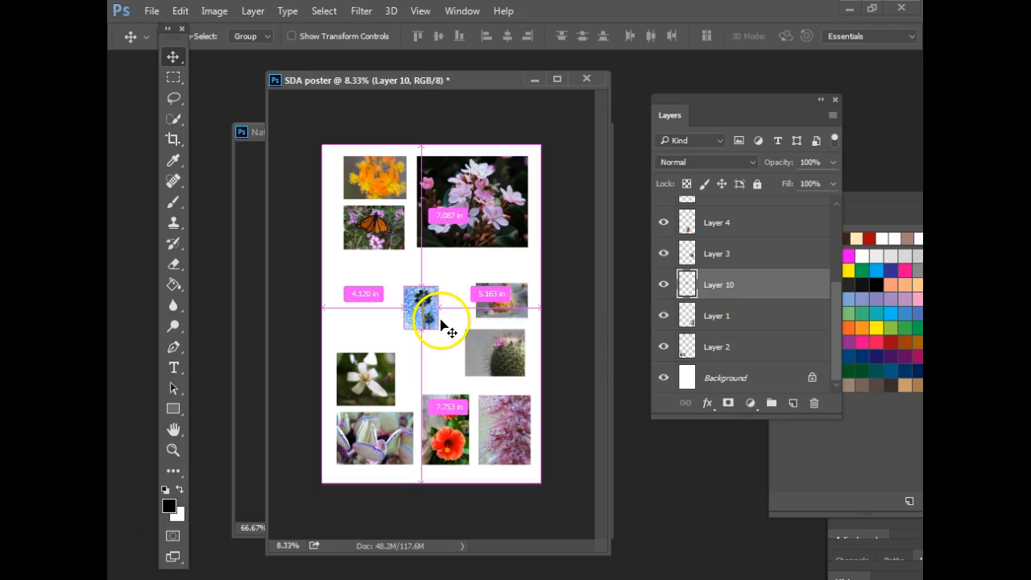
# - Scale the palm image to about 937% with its top at the canvas top, nudged slightly left
pyautogui.hotkey('ctrl', 't')
pyautogui.moveTo(436, 325); pyautogui.dragTo(599, 548)
pyautogui.moveTo(512, 408); pyautogui.dragTo(455, 350)
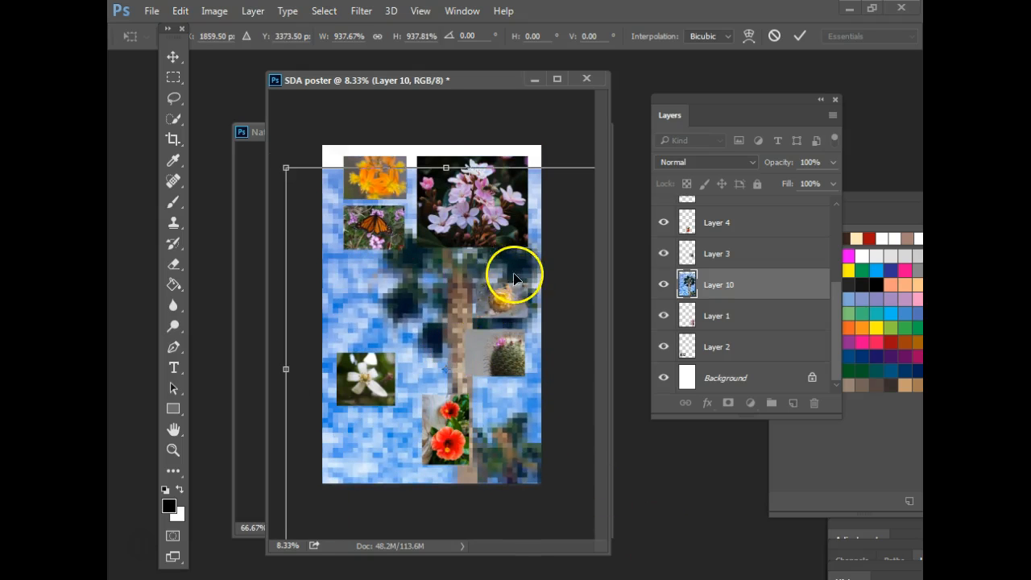
pyautogui.moveTo(400, 293); pyautogui.dragTo(402, 266)
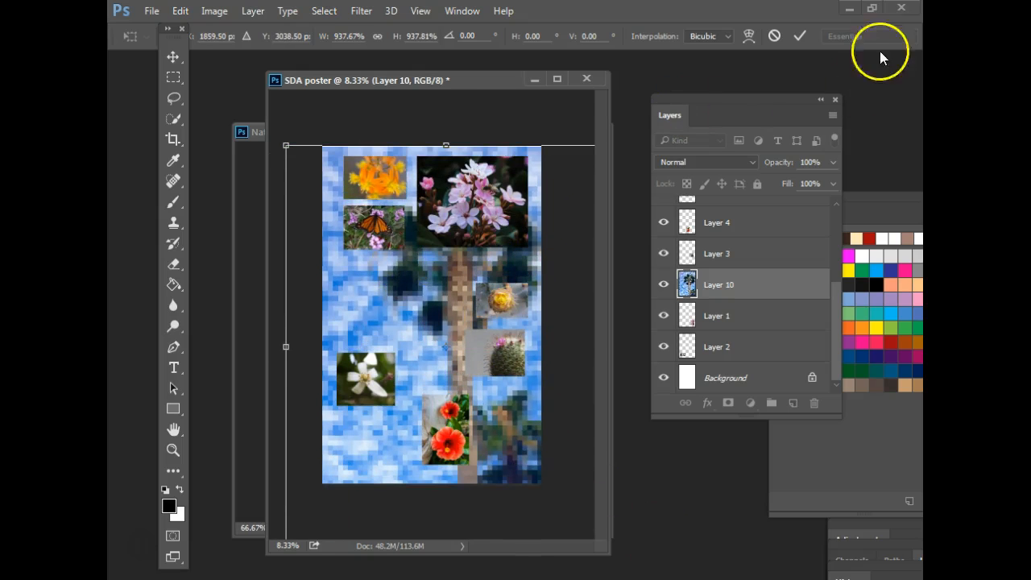
pyautogui.click(807, 32)
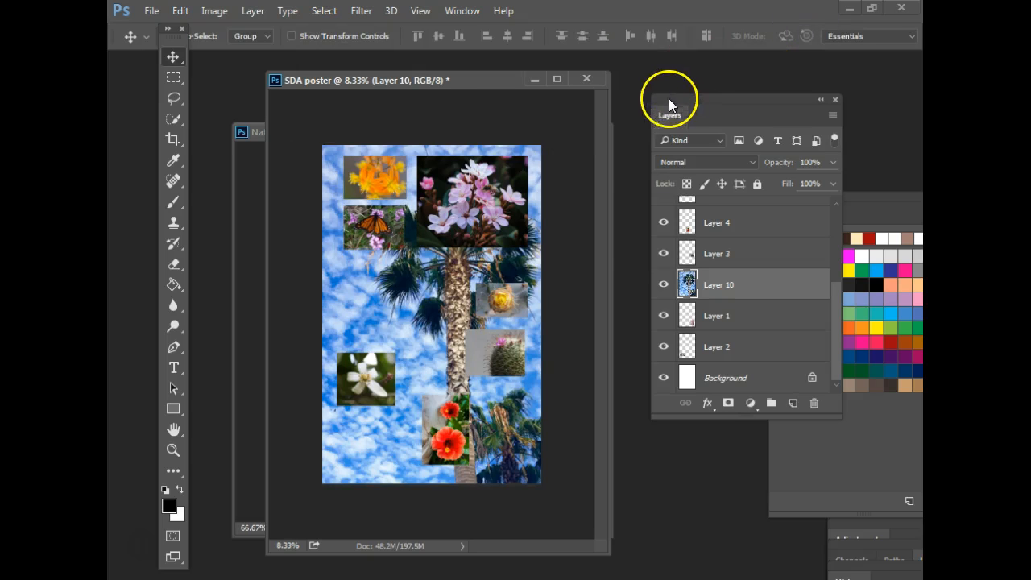
pyautogui.moveTo(394, 296)
pyautogui.mouseDown()
pyautogui.moveTo(352, 282)
pyautogui.moveTo(359, 305)
pyautogui.moveTo(304, 270)
pyautogui.moveTo(350, 281)
pyautogui.moveTo(362, 249)
pyautogui.moveTo(358, 297)
pyautogui.moveTo(386, 294)
pyautogui.moveTo(367, 306)
pyautogui.moveTo(403, 295)
pyautogui.mouseUp()
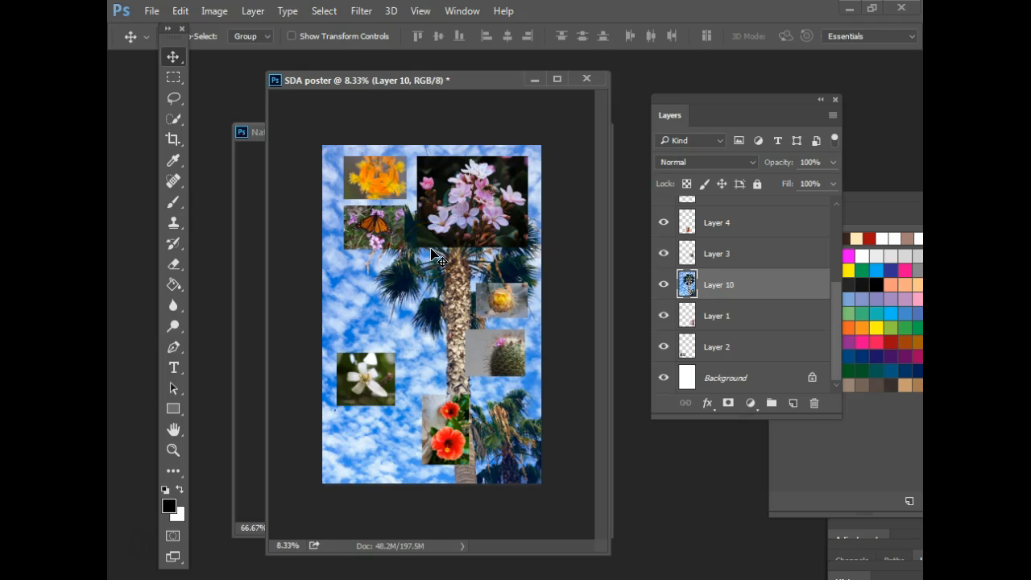
pyautogui.moveTo(775, 94); pyautogui.dragTo(569, 109)
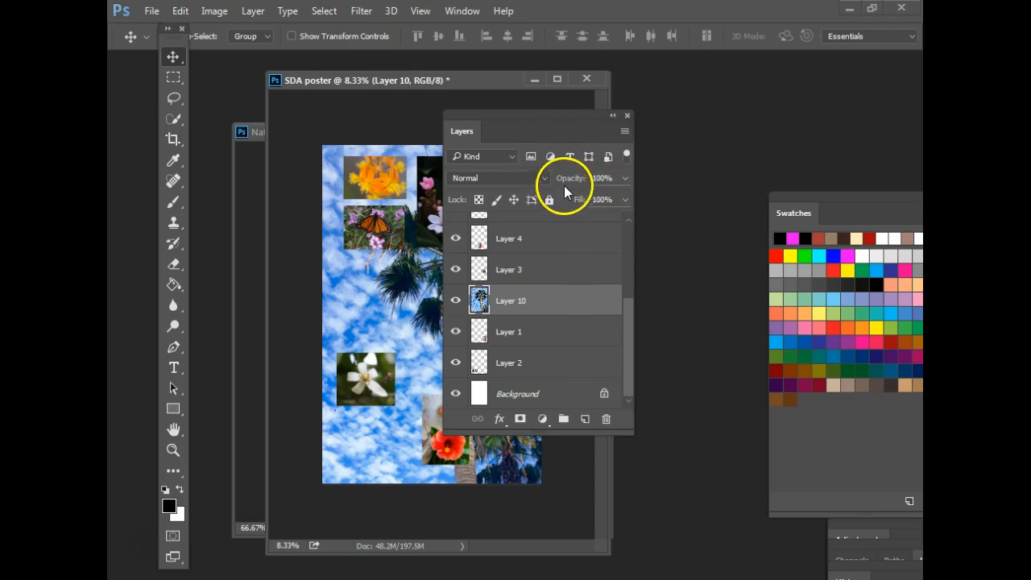
# - Fade the palm backdrop's opacity, trying 74% and then 61%
pyautogui.moveTo(587, 113); pyautogui.dragTo(678, 113)
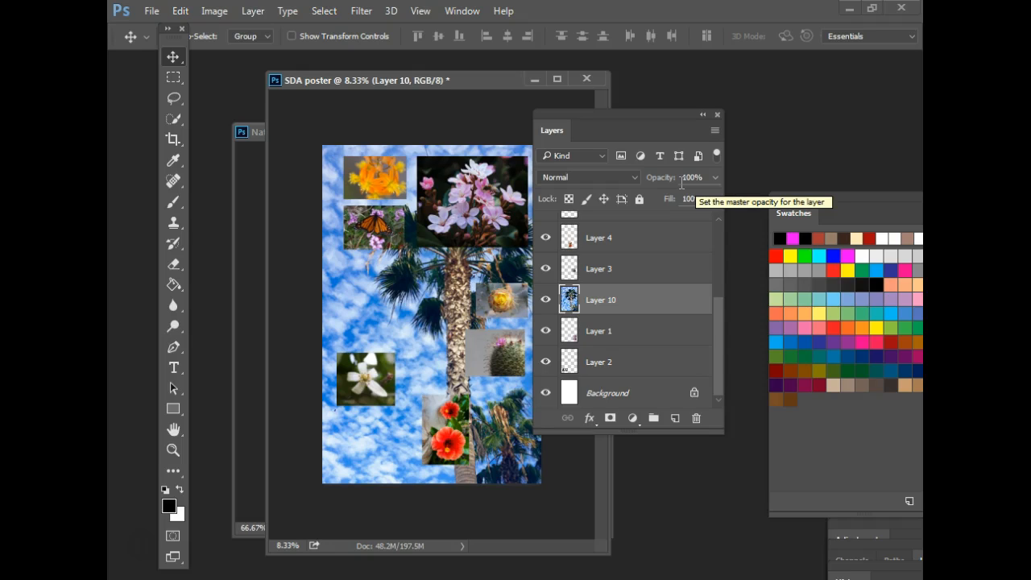
pyautogui.click(715, 178)
pyautogui.moveTo(714, 197); pyautogui.dragTo(677, 200)
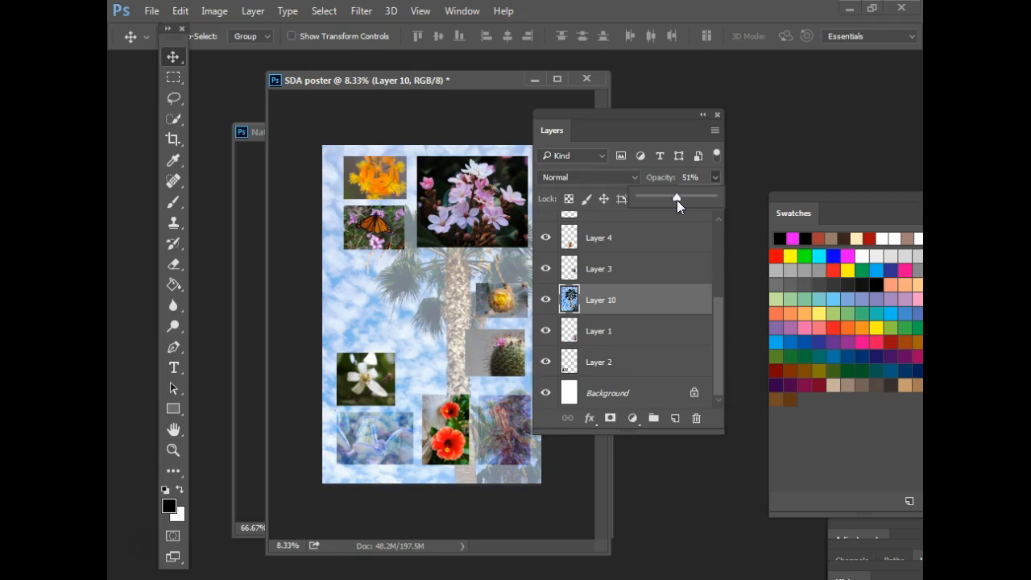
pyautogui.click(426, 321)
pyautogui.moveTo(674, 196); pyautogui.dragTo(688, 198)
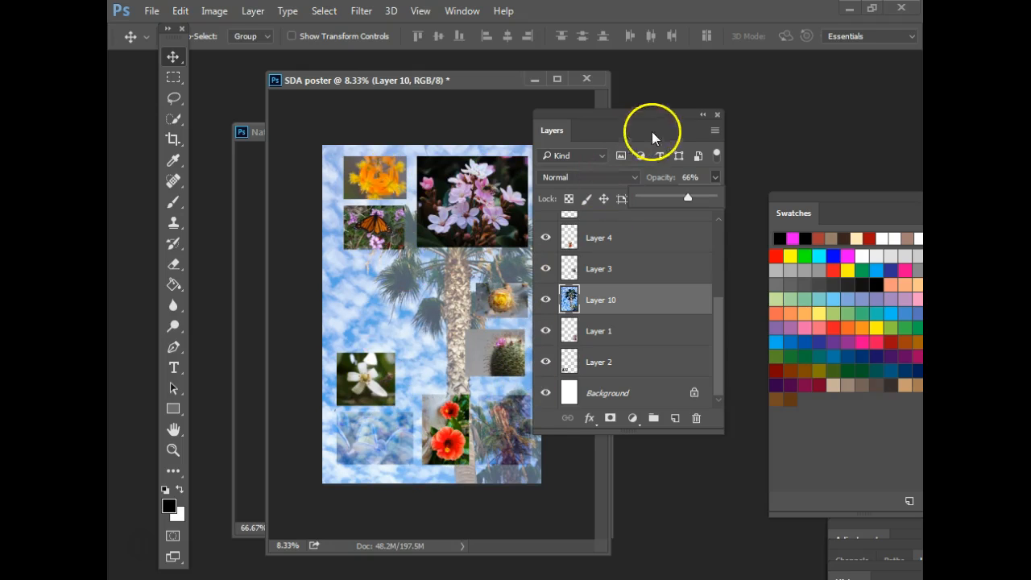
# - Move Layer 1 above the palm layer, set opacity near 54%, then delete the palm-sky layer
pyautogui.moveTo(668, 115); pyautogui.dragTo(760, 91)
pyautogui.moveTo(755, 311); pyautogui.dragTo(731, 352)
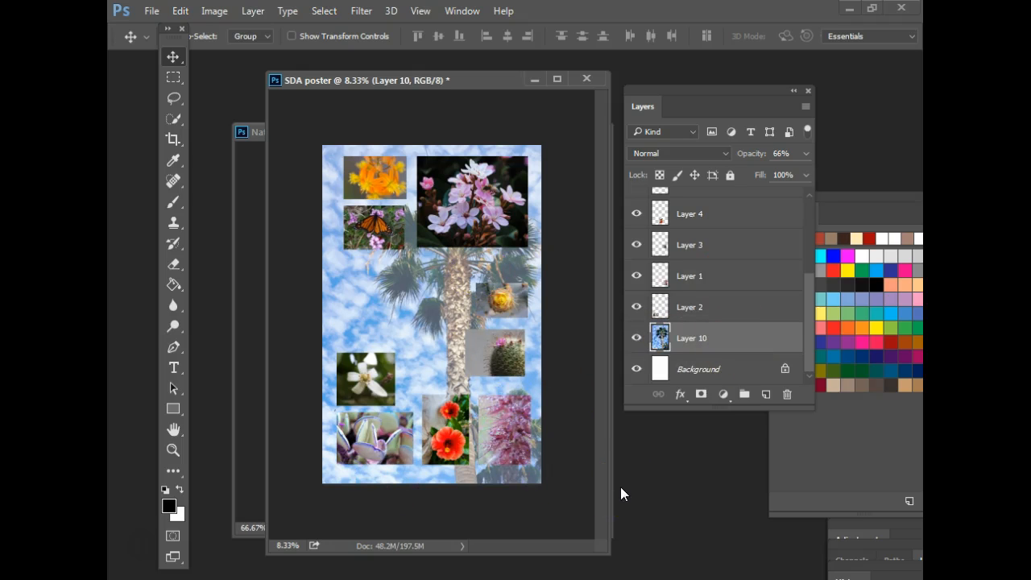
pyautogui.click(804, 153)
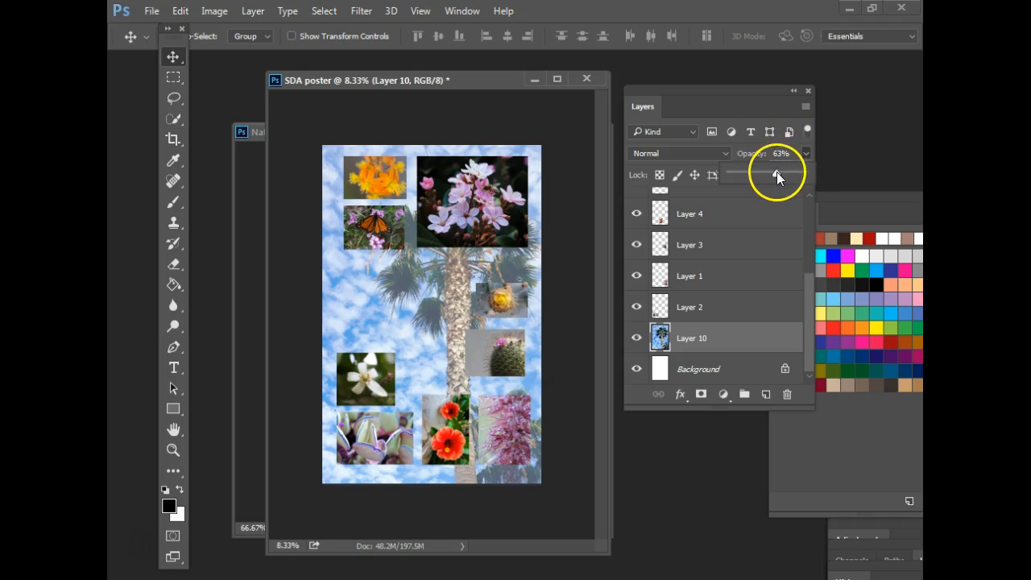
pyautogui.moveTo(777, 172); pyautogui.dragTo(770, 174)
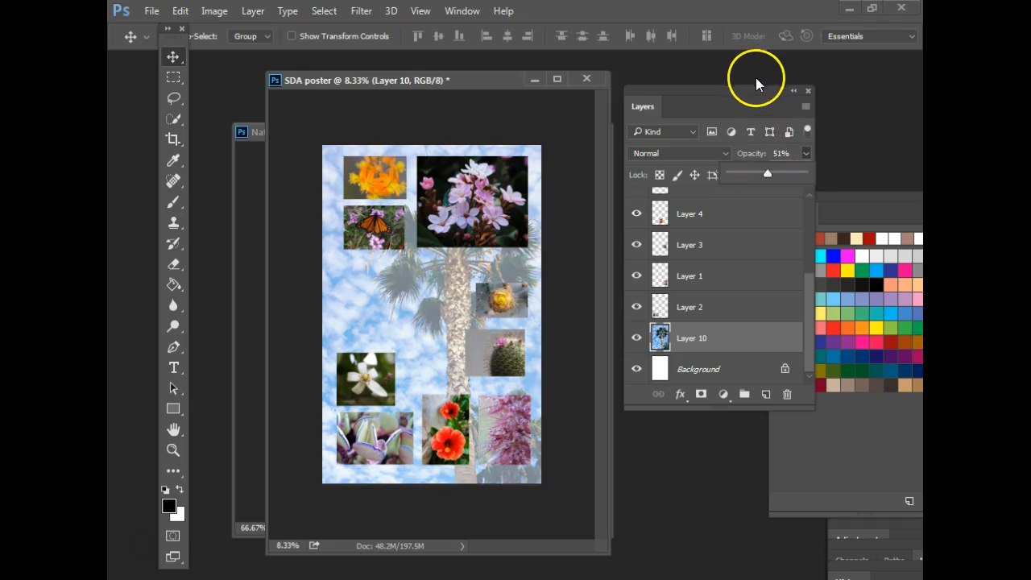
pyautogui.moveTo(752, 95); pyautogui.dragTo(796, 91)
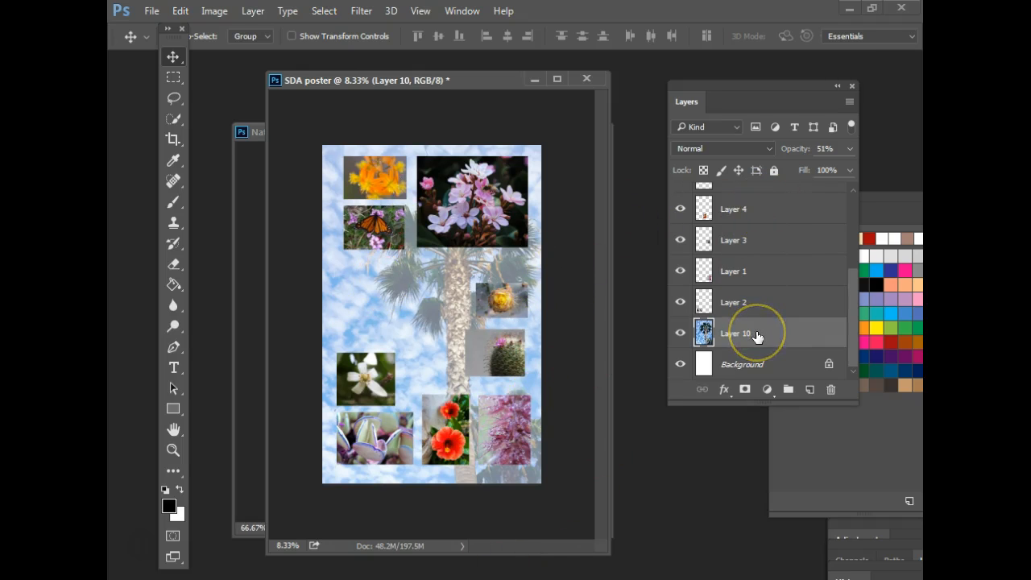
pyautogui.press('Delete')
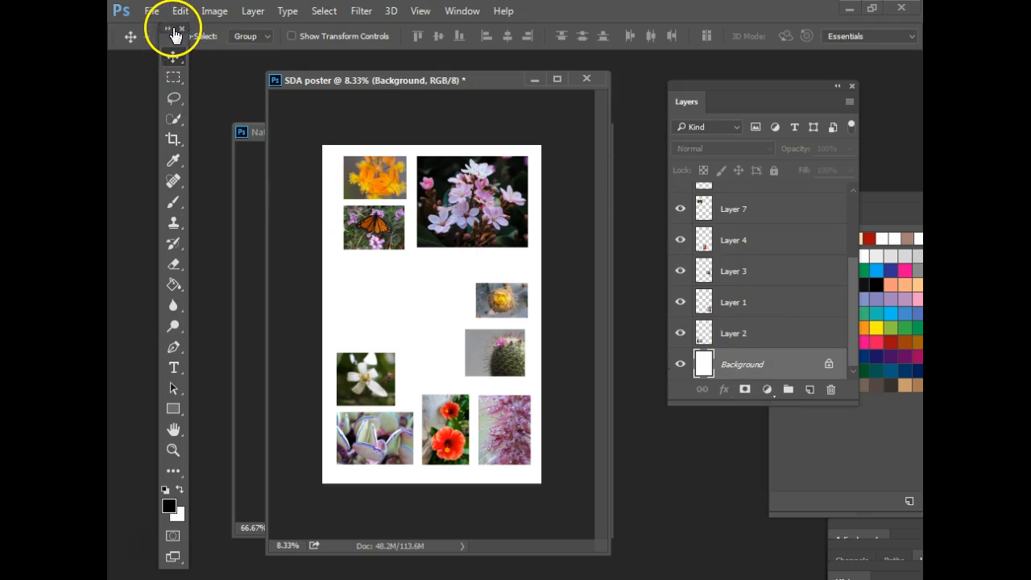
# - Use the Eyedropper to sample pink from the bottom-right pink flower photo as foreground colour
pyautogui.moveTo(166, 38); pyautogui.dragTo(168, 39)
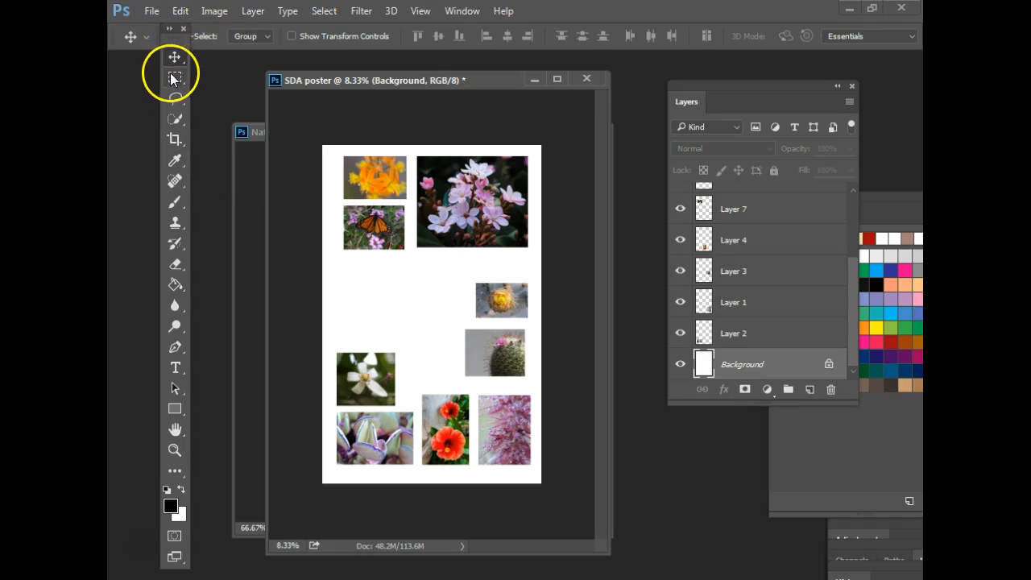
pyautogui.click(175, 164)
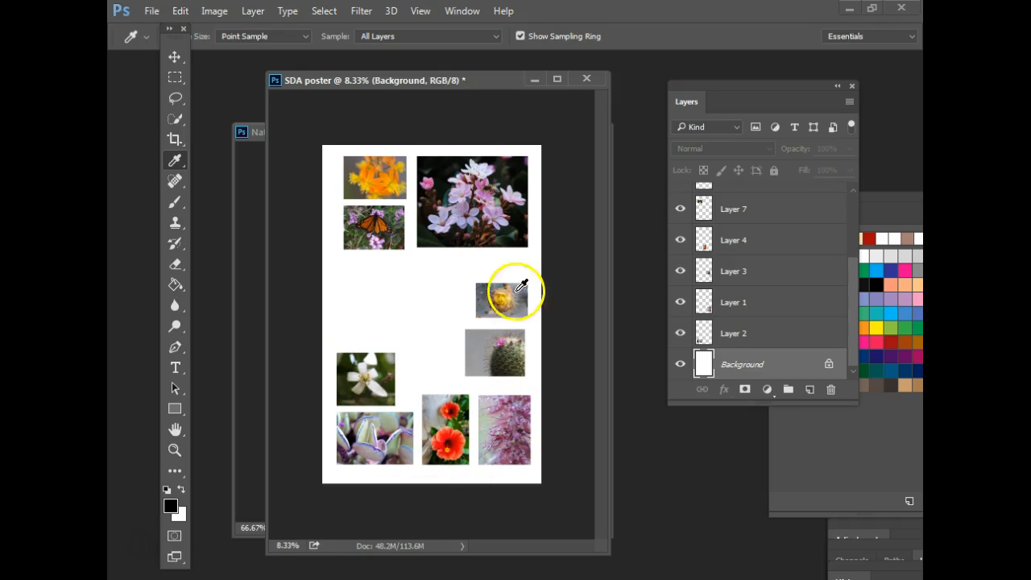
pyautogui.click(507, 414)
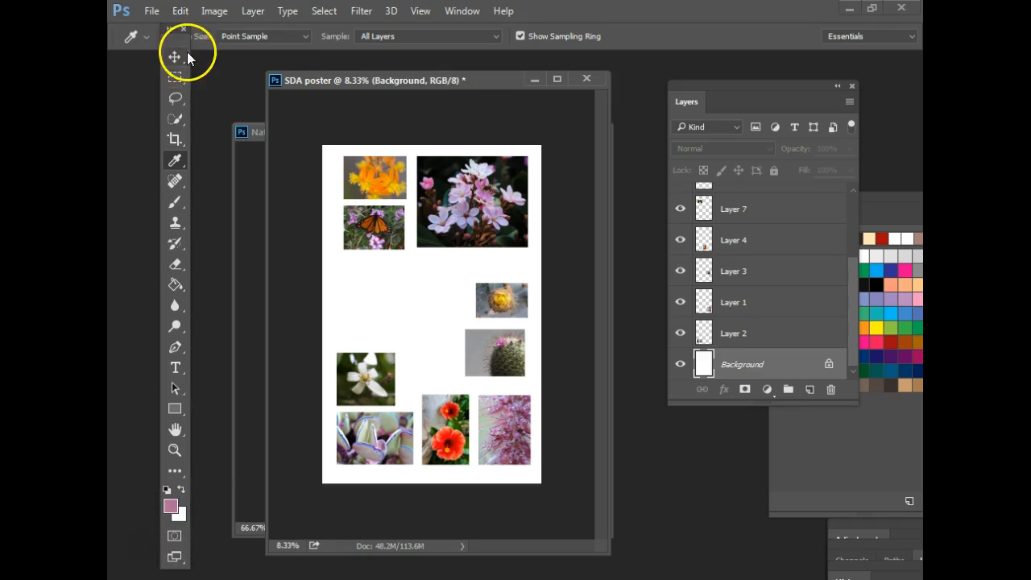
# - Fill the white poster background with the sampled pink using the Paint Bucket
pyautogui.moveTo(174, 32); pyautogui.dragTo(180, 10)
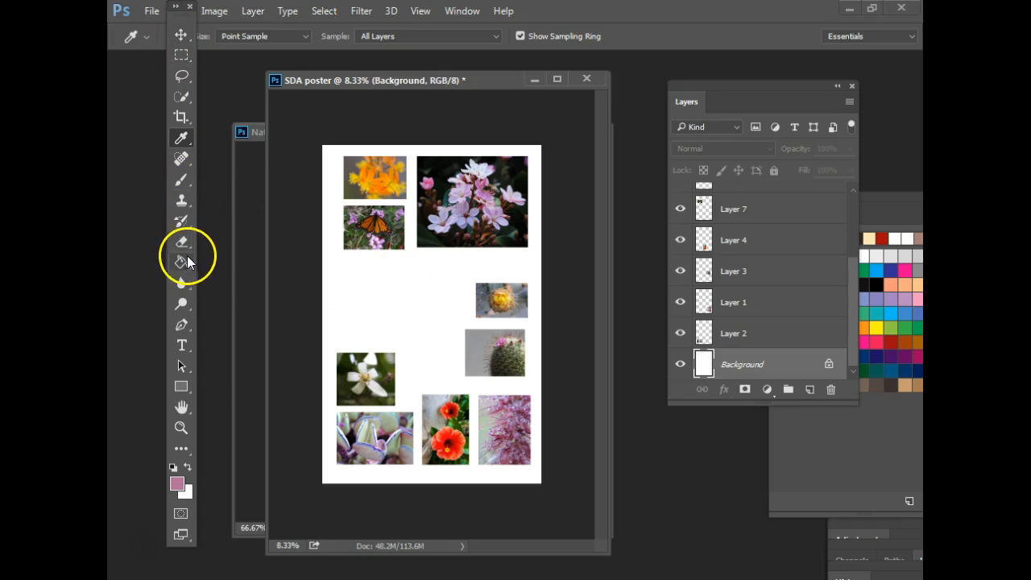
pyautogui.click(184, 262)
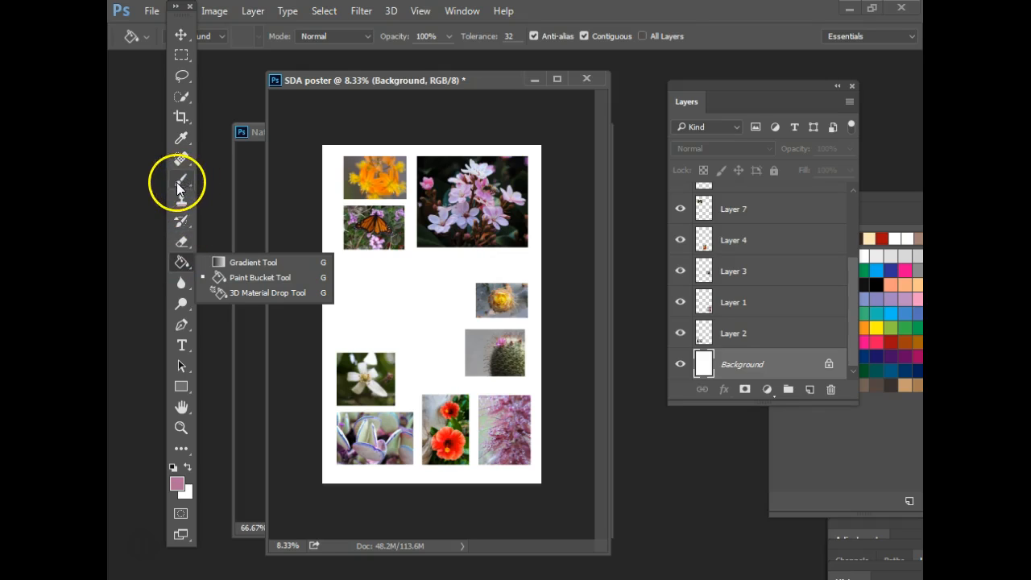
pyautogui.click(262, 280)
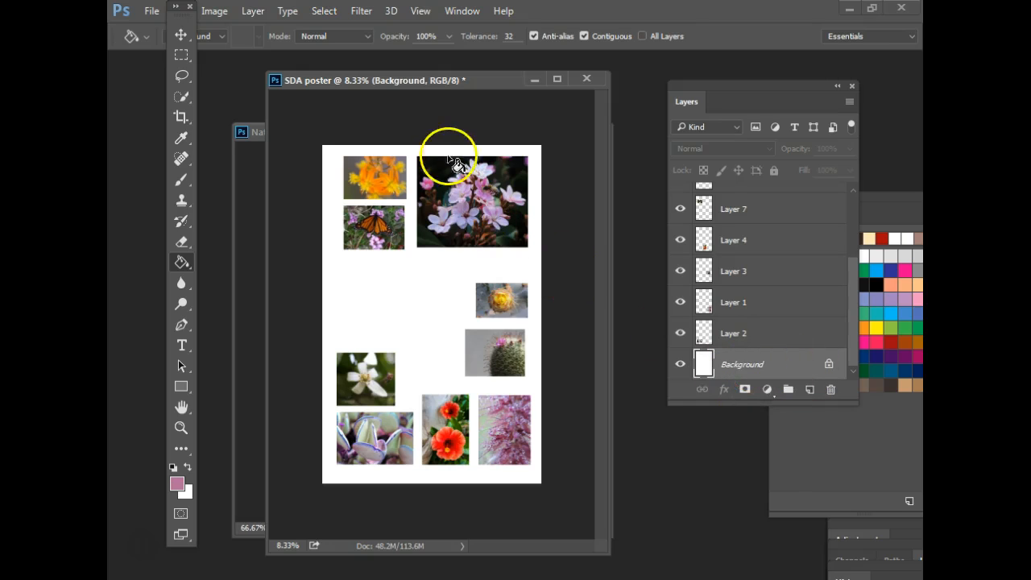
pyautogui.click(366, 286)
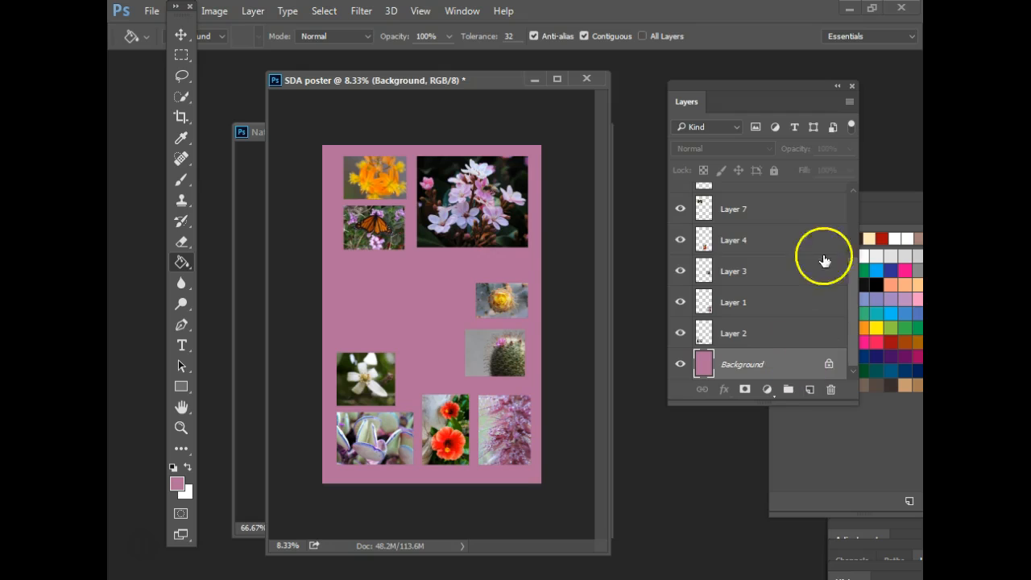
# - Close the Swatches panel and float the Properties, Styles and Adjustments panels out of the dock
pyautogui.moveTo(794, 88); pyautogui.dragTo(742, 316)
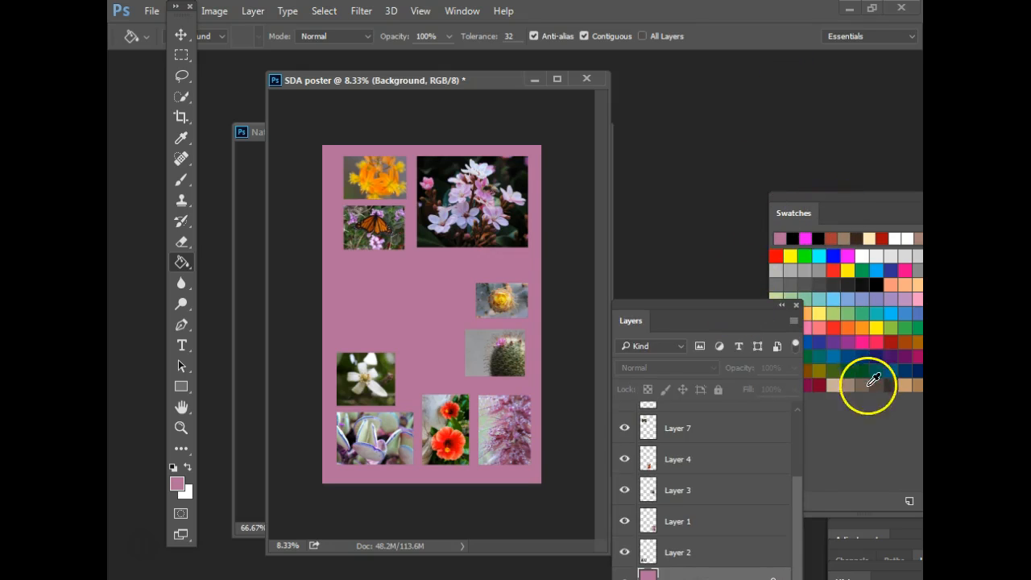
pyautogui.click(913, 542)
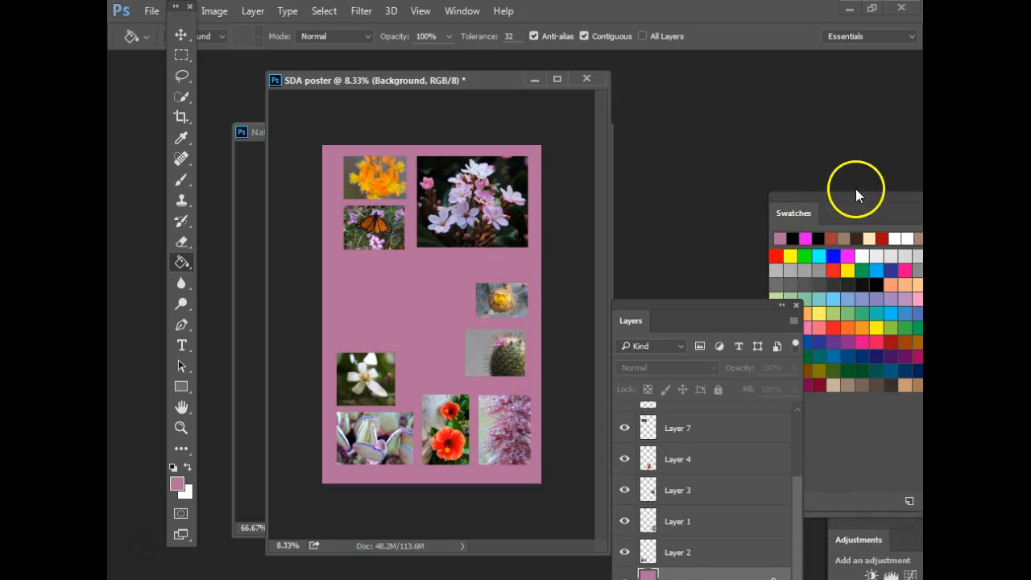
pyautogui.moveTo(833, 195); pyautogui.dragTo(701, 195)
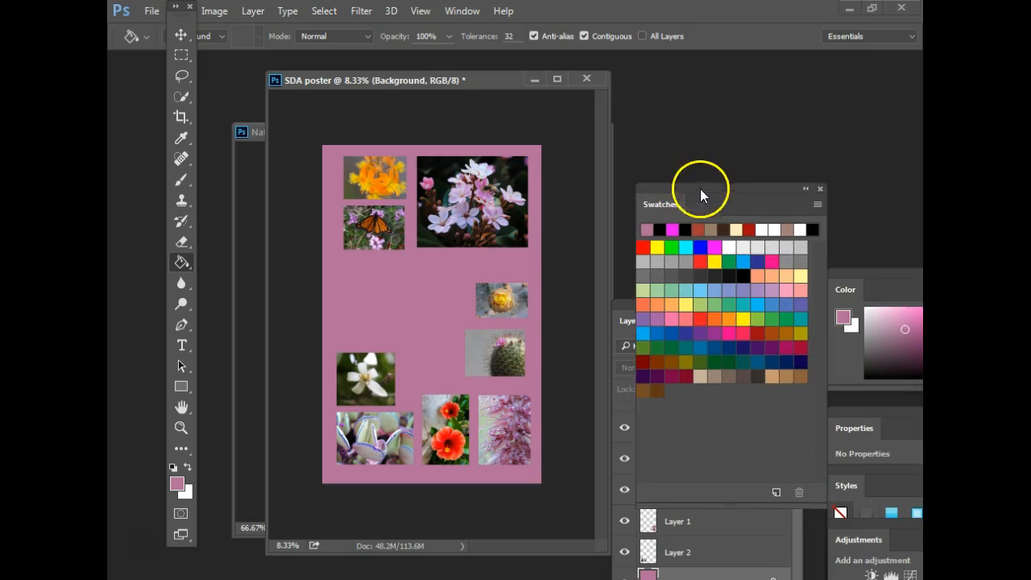
pyautogui.click(820, 185)
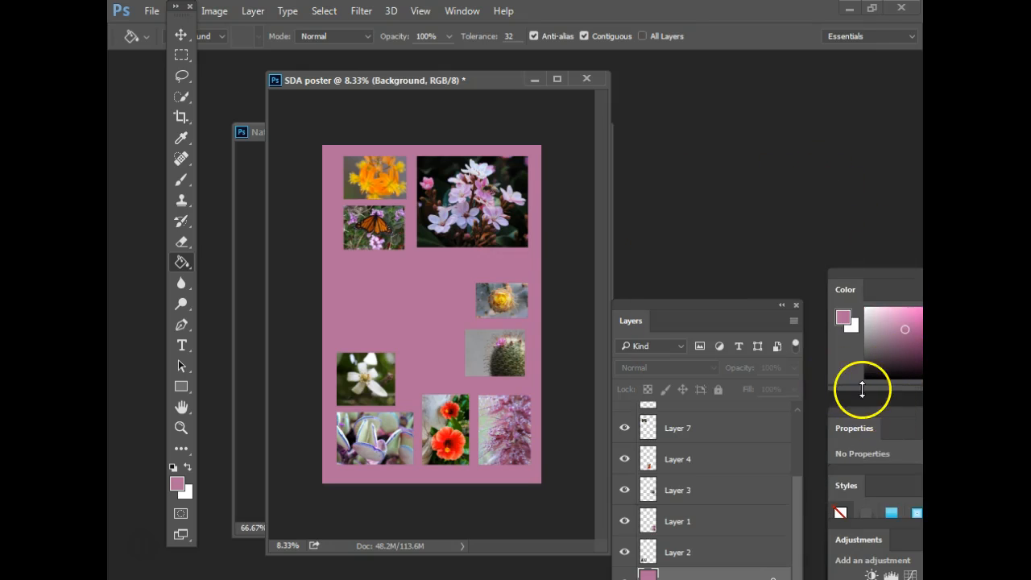
pyautogui.moveTo(851, 403); pyautogui.dragTo(747, 201)
pyautogui.moveTo(845, 485); pyautogui.dragTo(757, 295)
# - Show the History panel and move the other floating panels aside to give it room
pyautogui.moveTo(834, 530); pyautogui.dragTo(766, 445)
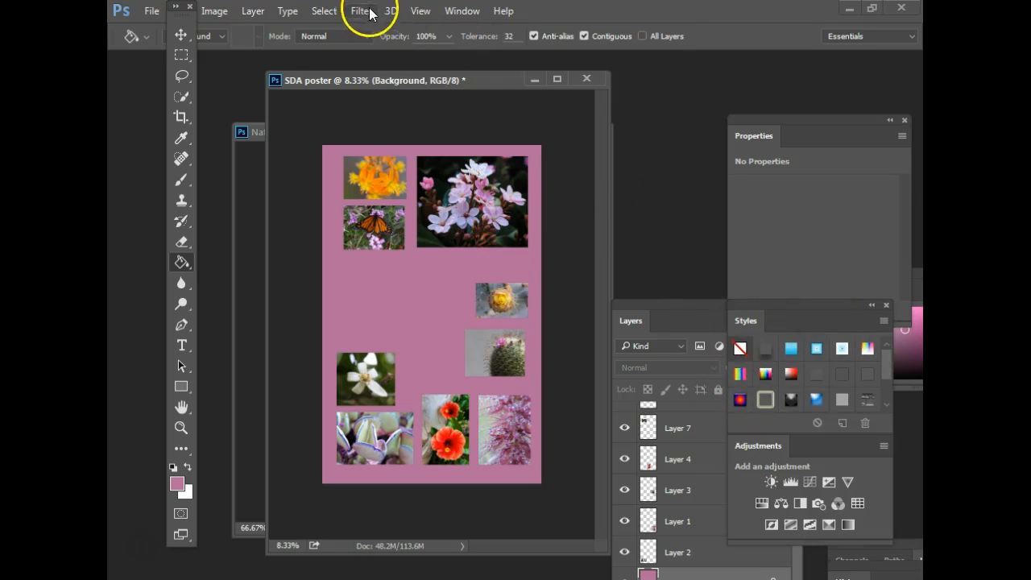
pyautogui.click(462, 10)
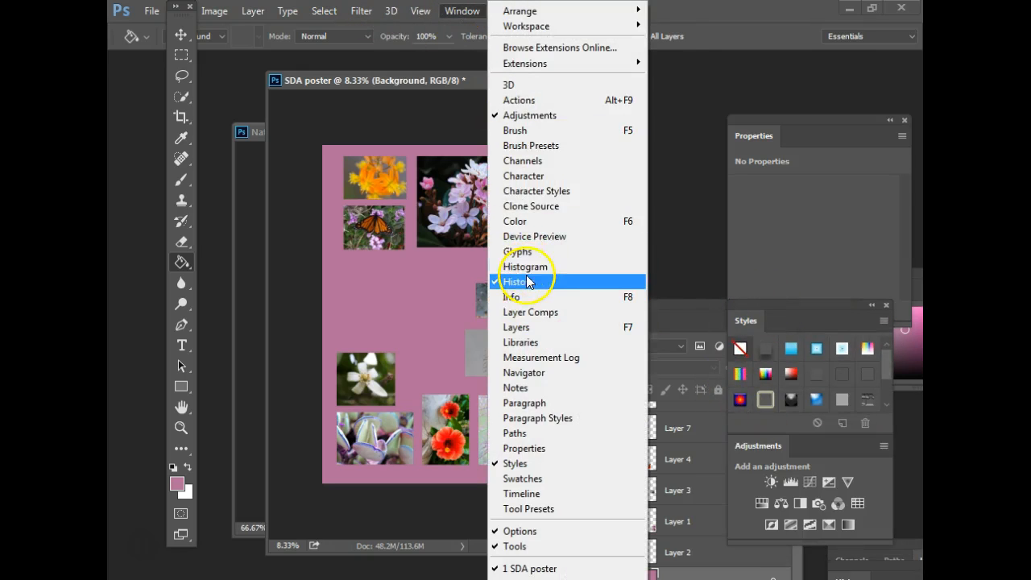
pyautogui.click(690, 107)
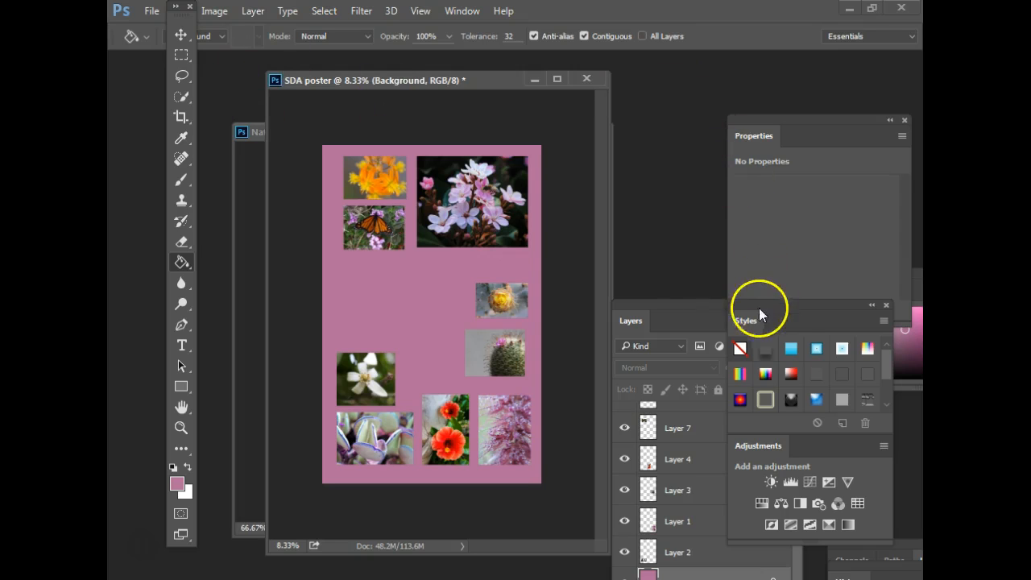
pyautogui.moveTo(775, 311); pyautogui.dragTo(656, 116)
pyautogui.moveTo(883, 544); pyautogui.dragTo(797, 249)
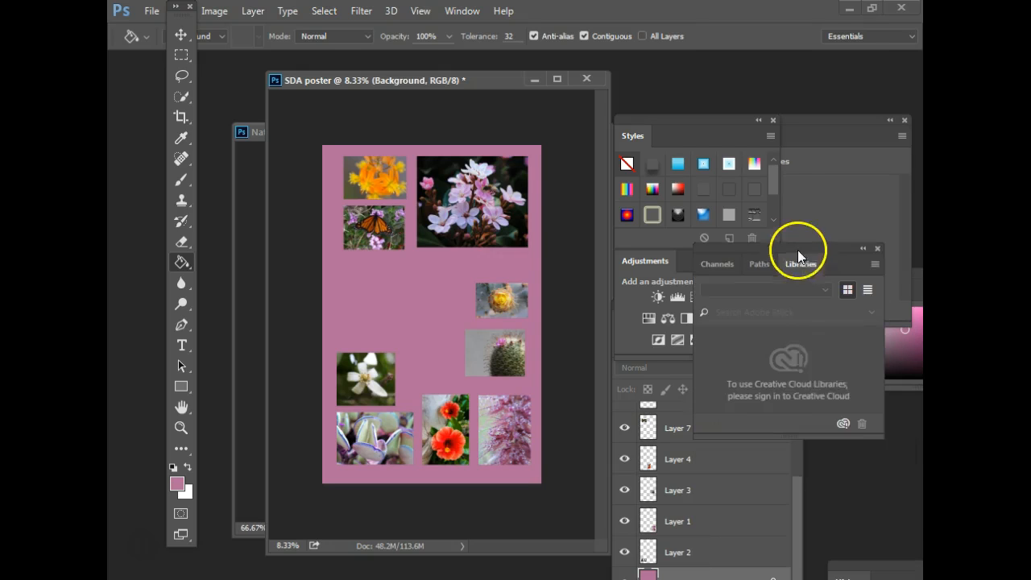
pyautogui.moveTo(862, 567); pyautogui.dragTo(750, 325)
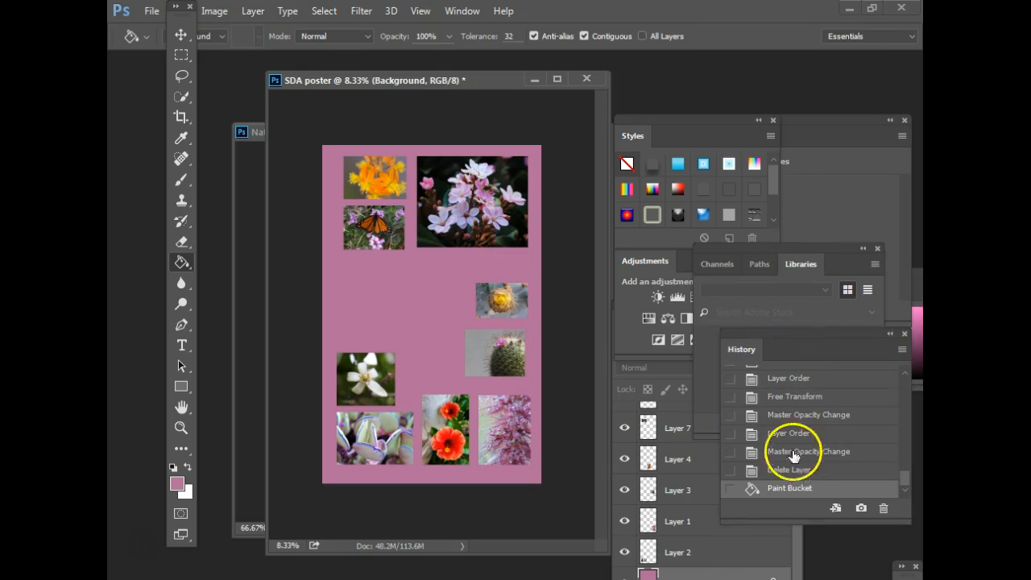
# - Compare the Delete Layer and Paint Bucket history states, ending with the pink fill kept
pyautogui.click(792, 473)
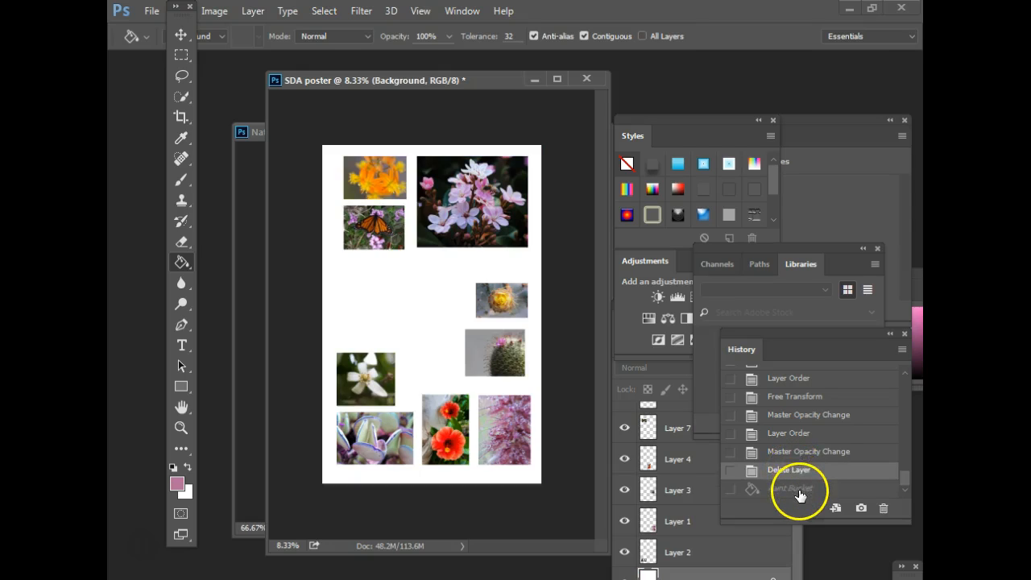
pyautogui.click(799, 492)
pyautogui.click(816, 474)
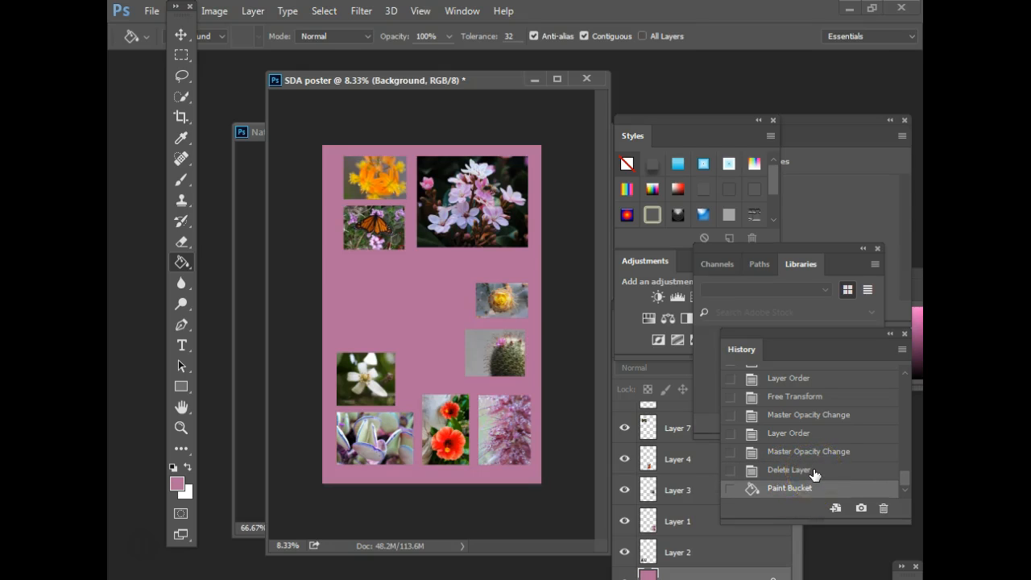
pyautogui.click(814, 489)
pyautogui.moveTo(720, 124); pyautogui.dragTo(852, 111)
pyautogui.moveTo(658, 300); pyautogui.dragTo(757, 326)
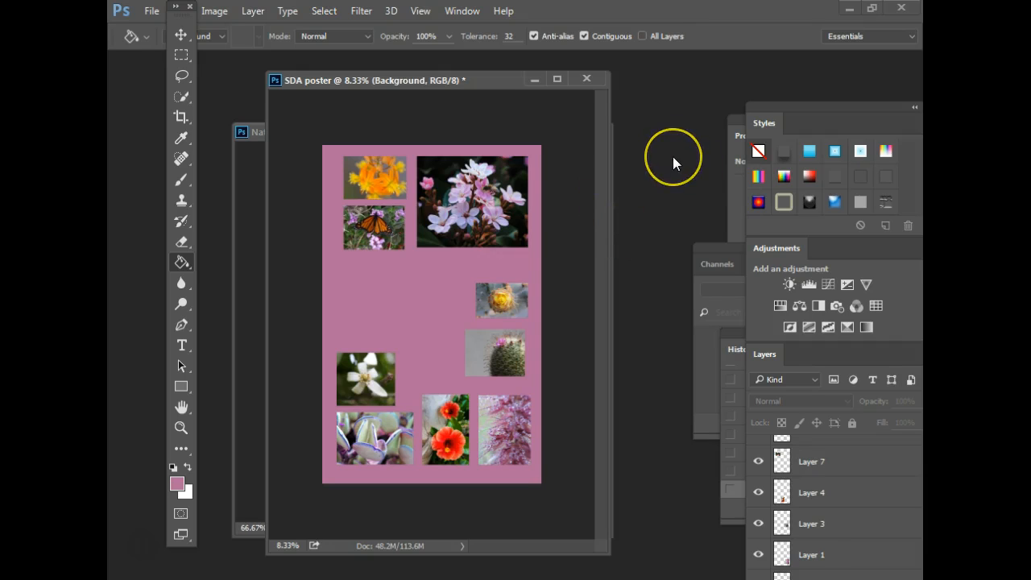
# - Undo the Paint Bucket pink fill with Ctrl+Z, returning the background to white
pyautogui.hotkey('ctrl', 'z')
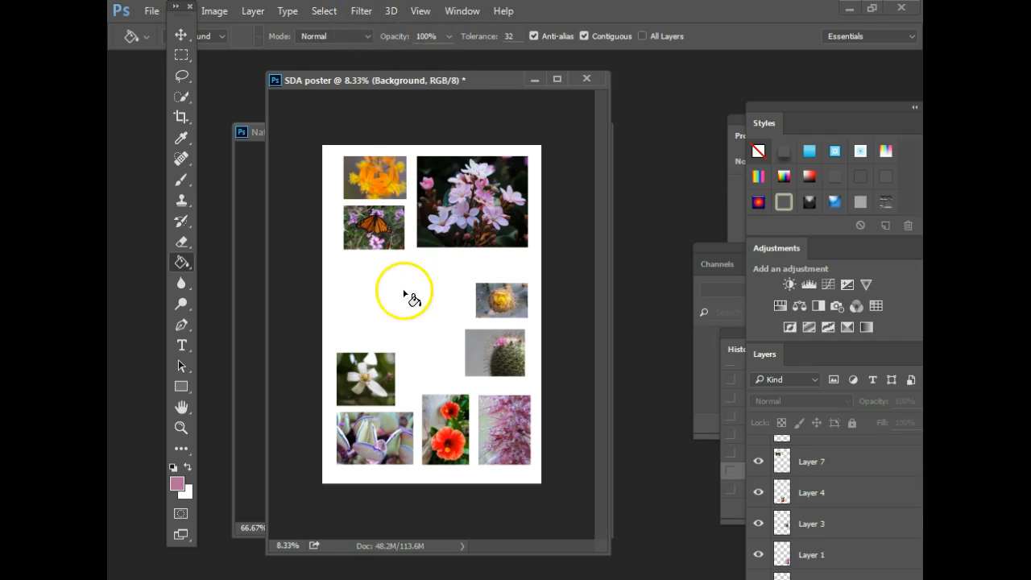
# - Try pink background fills at 50% and 100% opacity, undoing each one
pyautogui.click(448, 36)
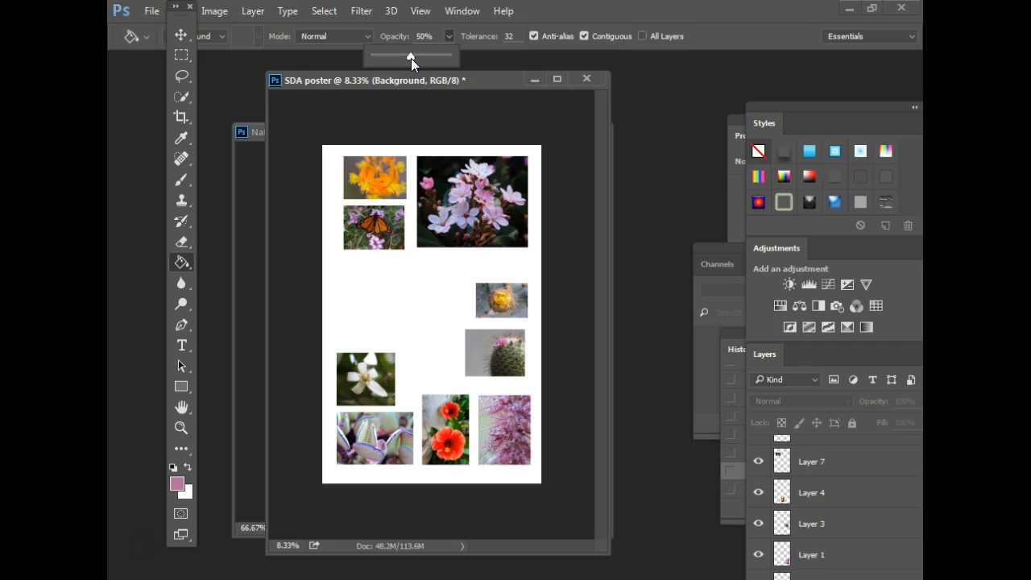
pyautogui.click(371, 298)
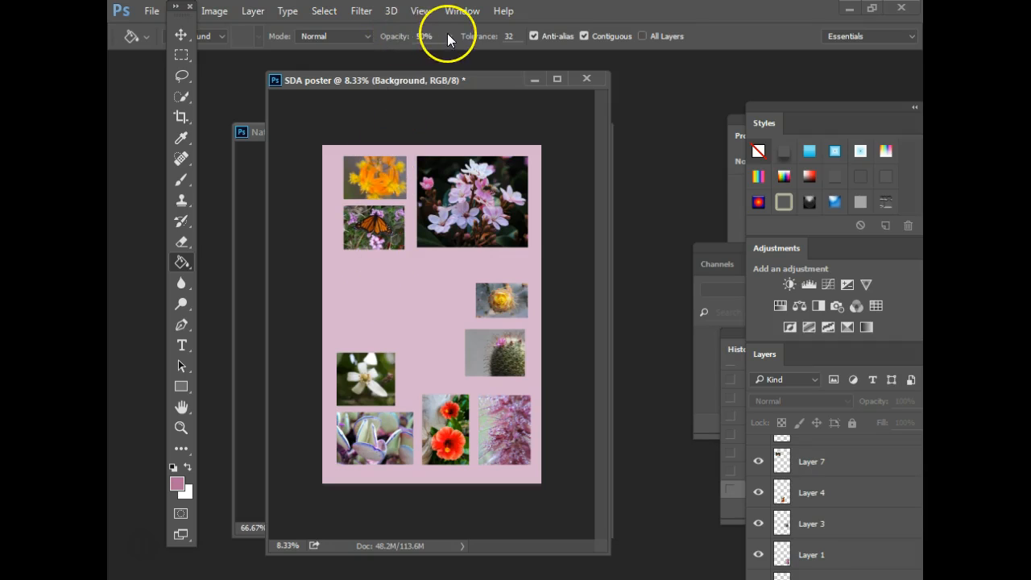
pyautogui.hotkey('ctrl', 'z')
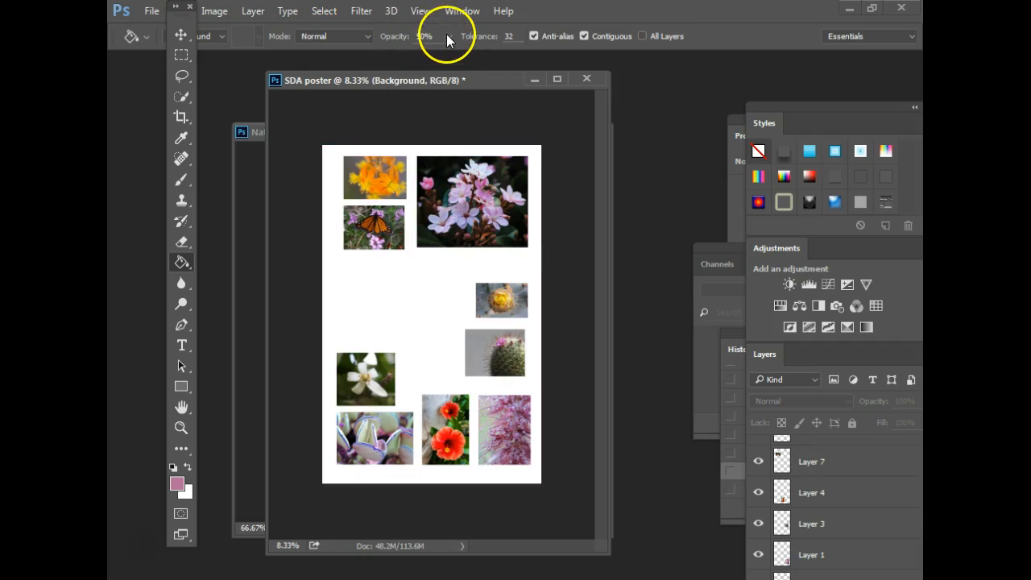
pyautogui.click(448, 35)
pyautogui.moveTo(446, 53); pyautogui.dragTo(482, 59)
pyautogui.click(398, 307)
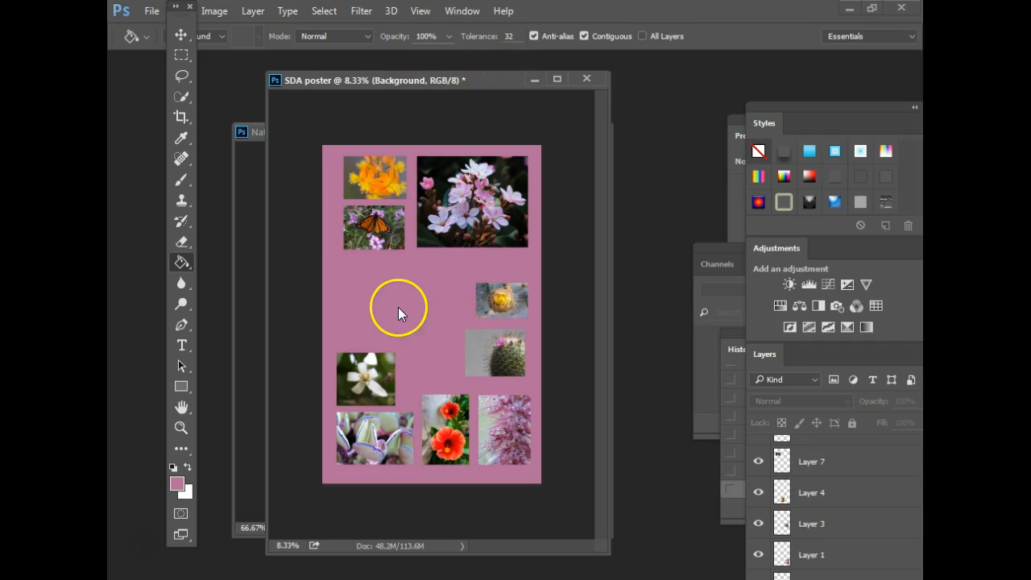
pyautogui.hotkey('ctrl', 'z')
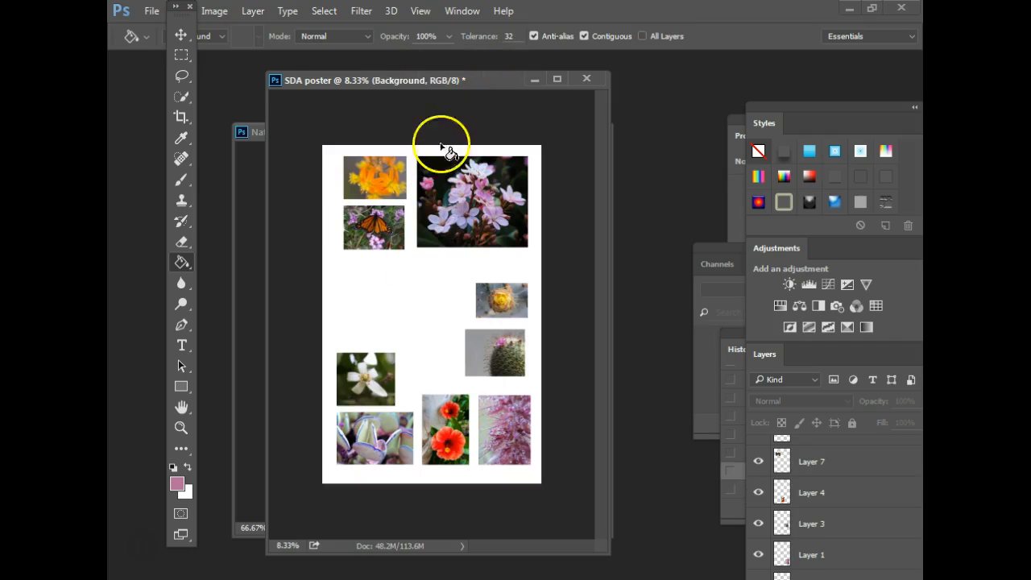
# - Try pink fills at 79% and 56% opacity, then undo the final fill
pyautogui.click(449, 36)
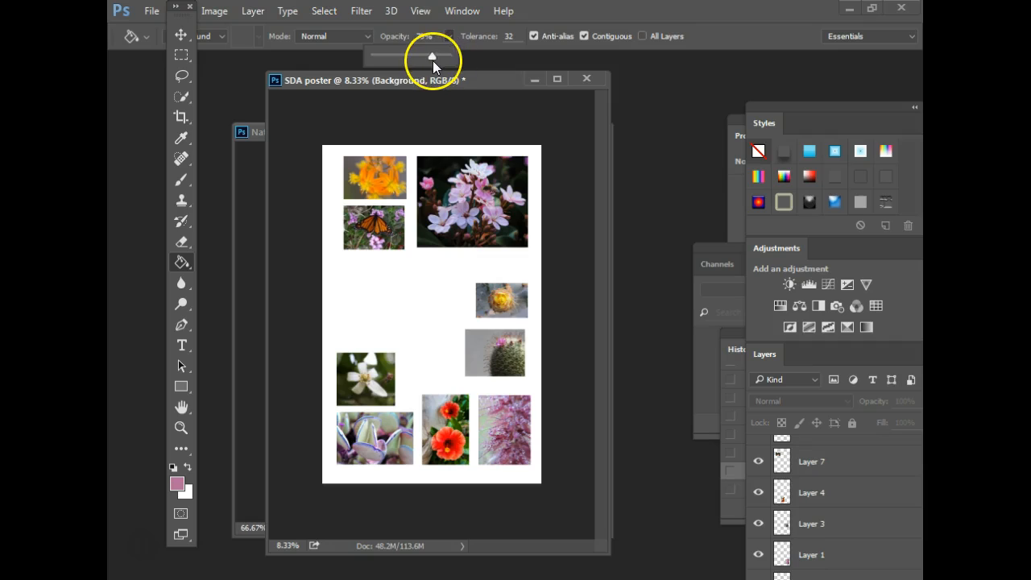
pyautogui.click(410, 297)
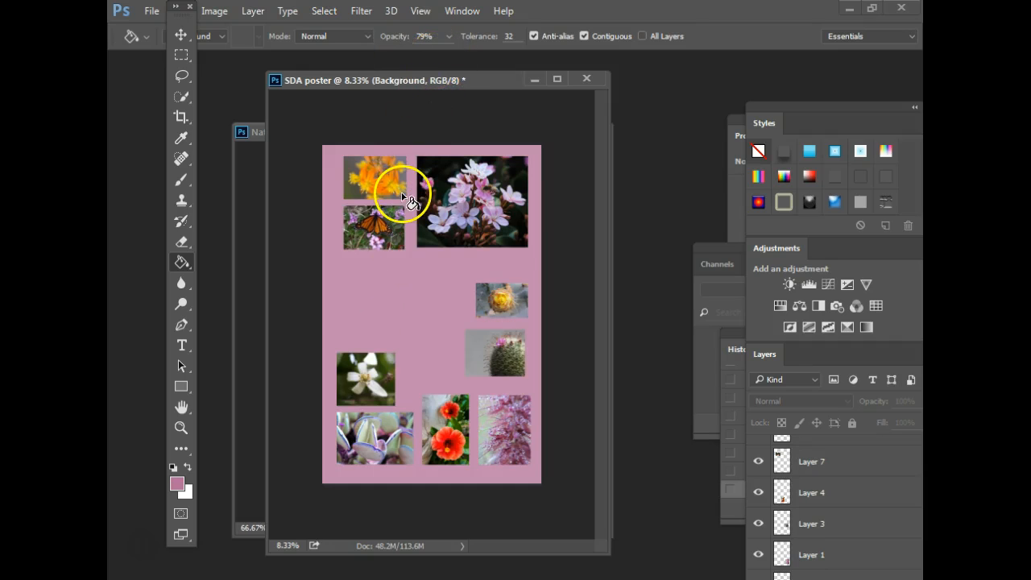
pyautogui.hotkey('ctrl', 'z')
pyautogui.click(449, 37)
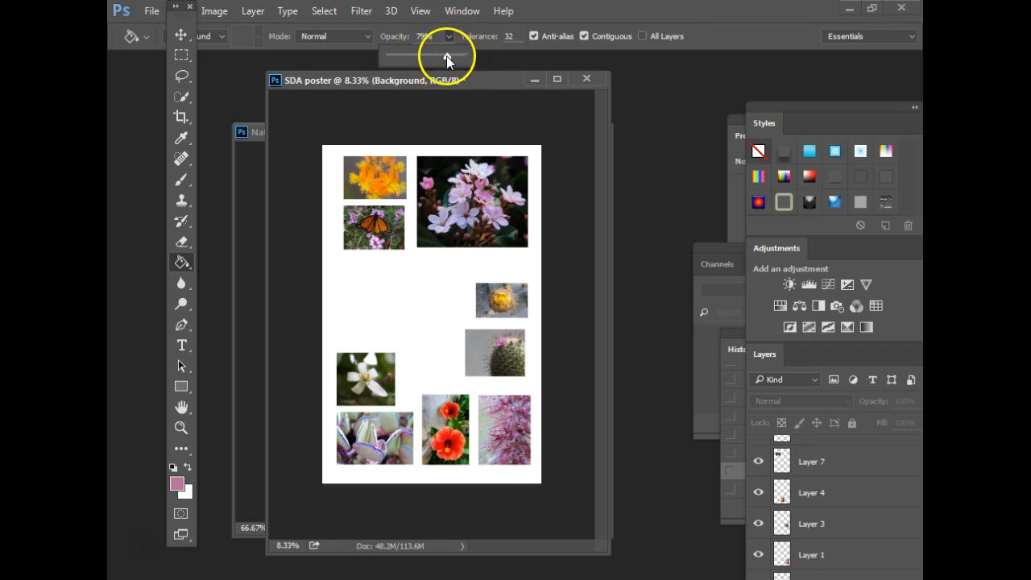
pyautogui.moveTo(436, 58); pyautogui.dragTo(432, 59)
pyautogui.click(382, 292)
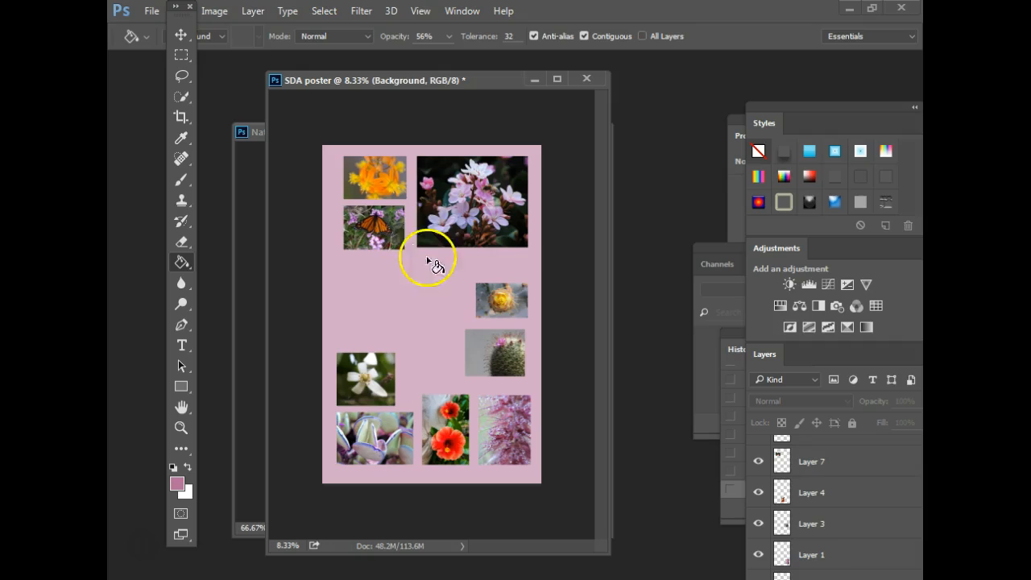
pyautogui.click(415, 310)
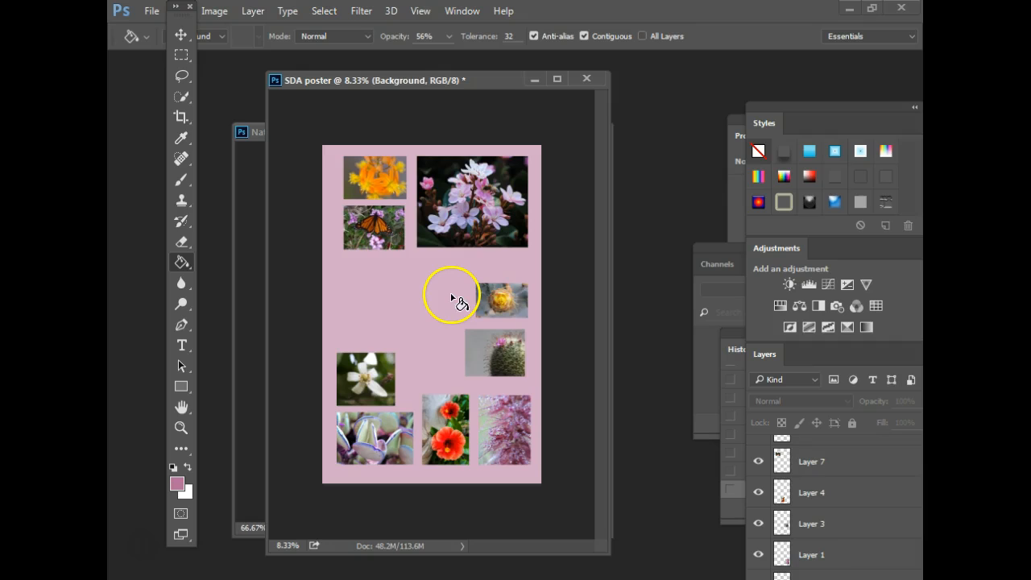
pyautogui.hotkey('ctrl', 'z')
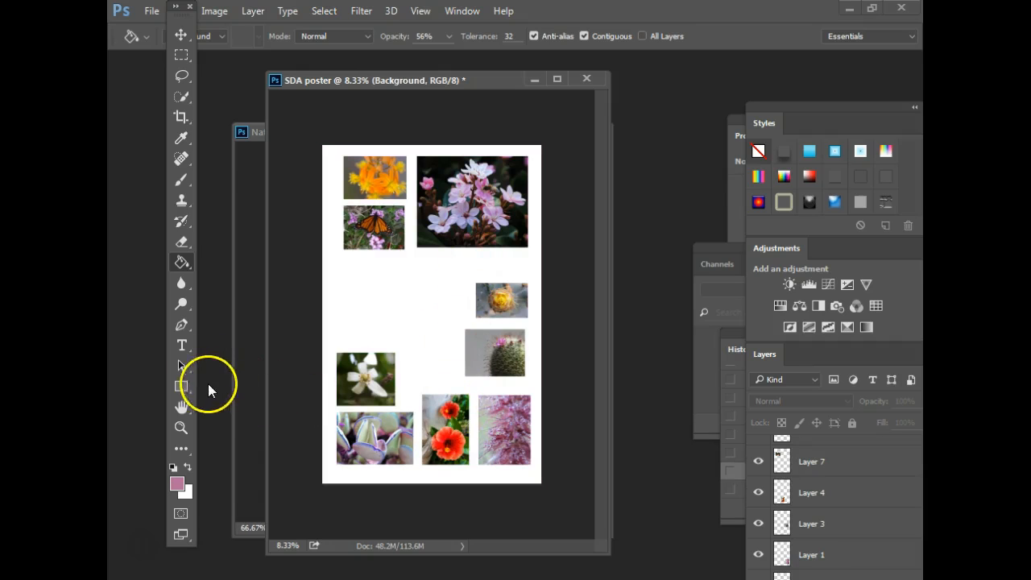
pyautogui.click(182, 138)
pyautogui.click(448, 433)
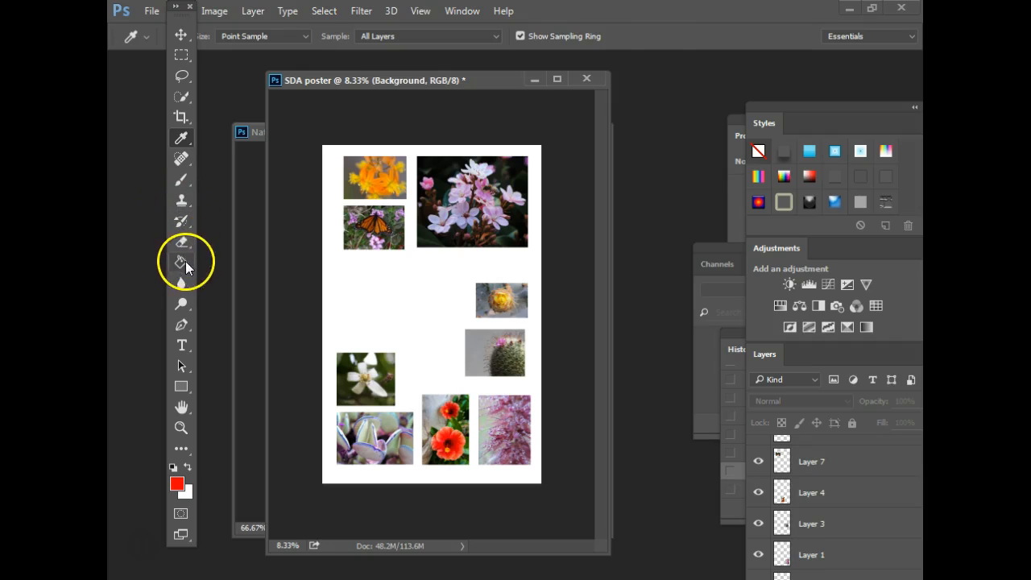
pyautogui.click(182, 262)
pyautogui.click(411, 310)
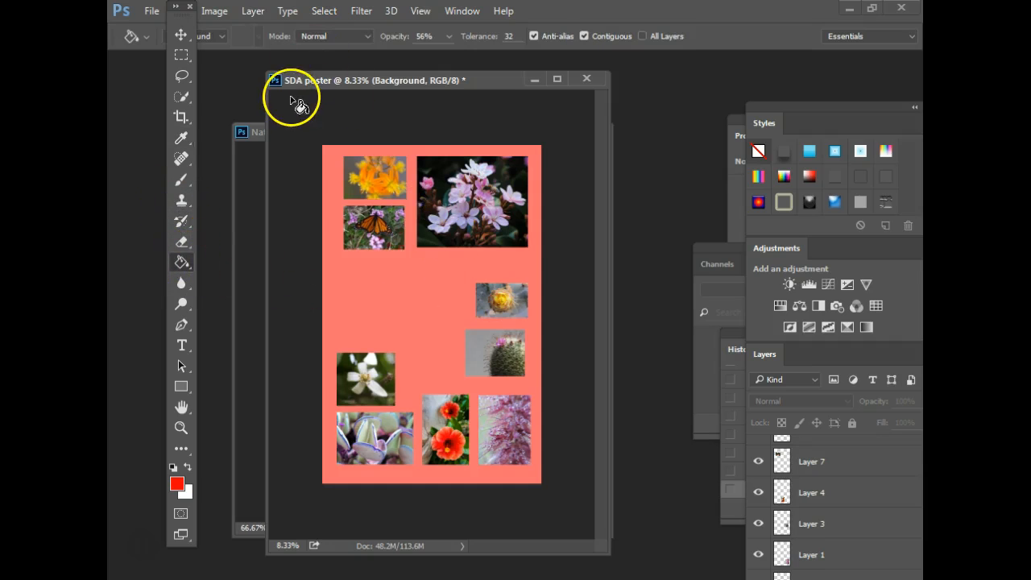
pyautogui.hotkey('ctrl', 'z')
pyautogui.click(448, 38)
pyautogui.moveTo(446, 57); pyautogui.dragTo(485, 57)
pyautogui.click(403, 301)
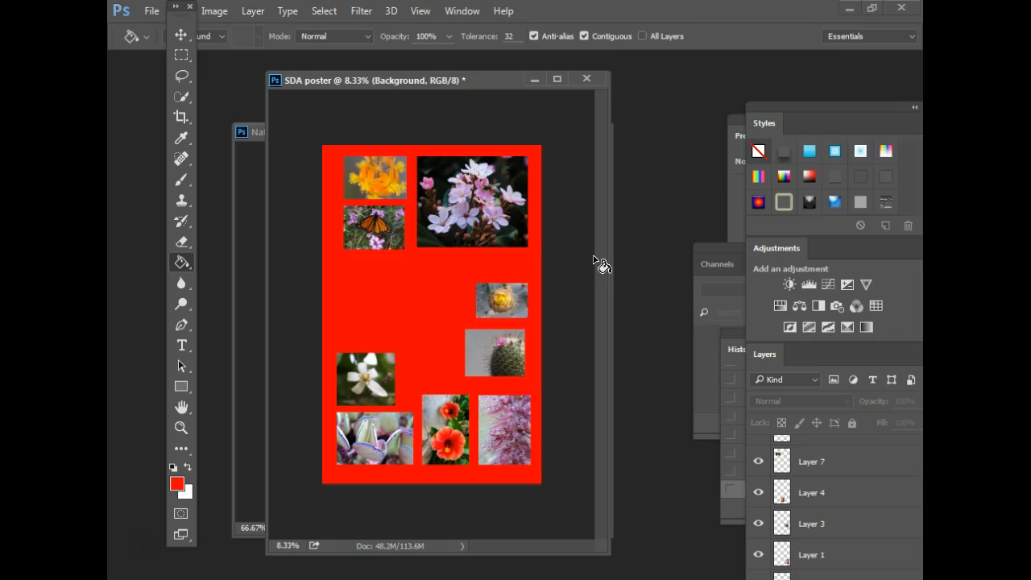
pyautogui.click(560, 274)
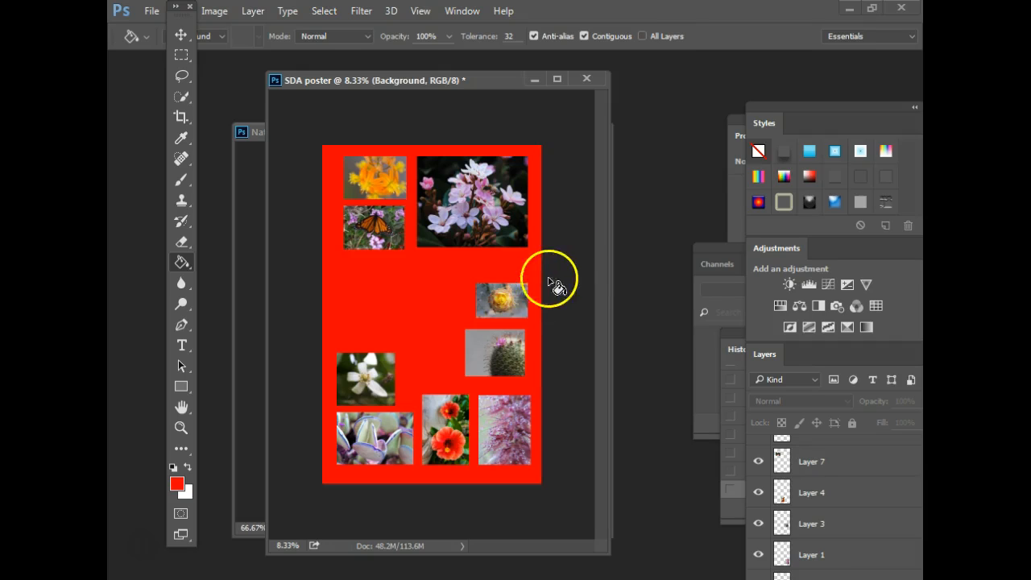
pyautogui.hotkey('ctrl', 'z')
pyautogui.click(585, 249)
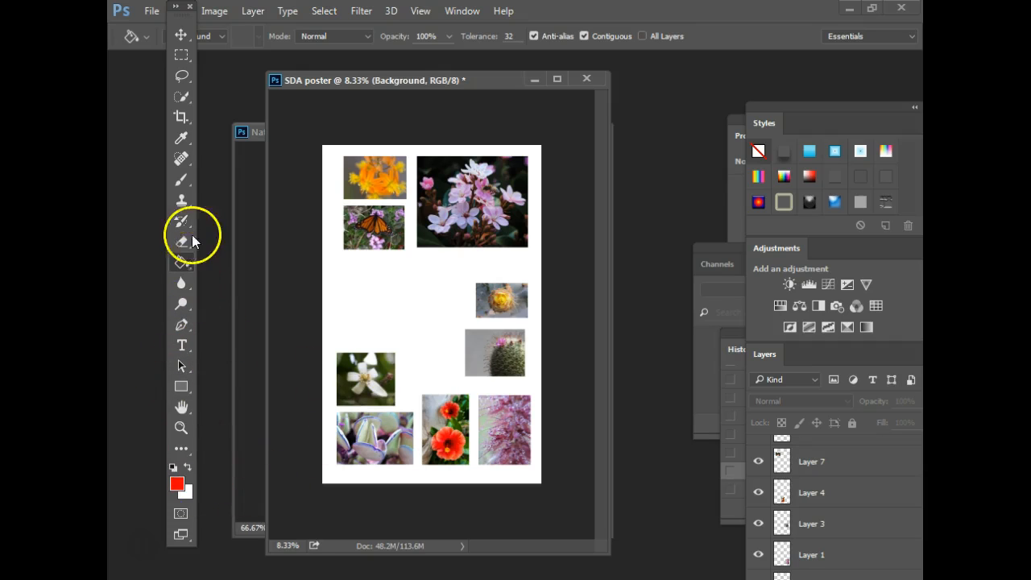
pyautogui.hotkey('alt', 'BackSpace')
# - Restore the faded palm-sky layer and draw a paragraph text box mid-poster with the Horizontal Type Tool
pyautogui.hotkey('ctrl', 'z')
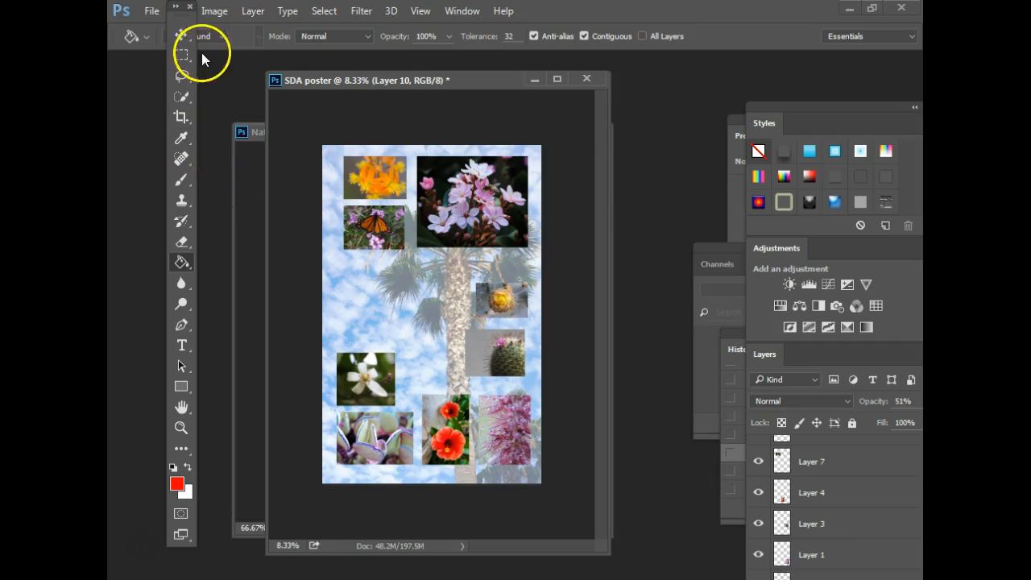
pyautogui.click(183, 346)
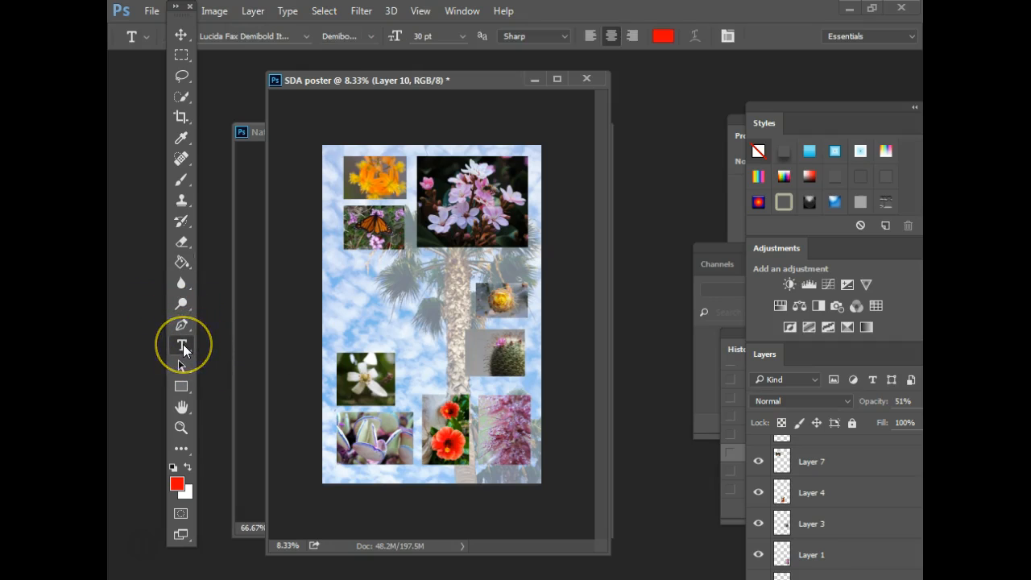
pyautogui.rightClick(183, 346)
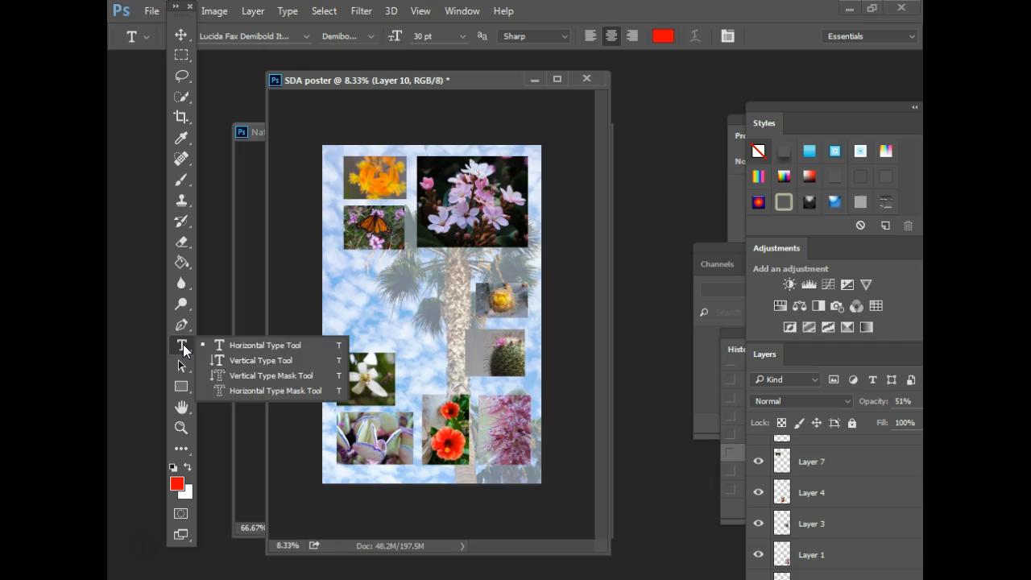
pyautogui.click(248, 345)
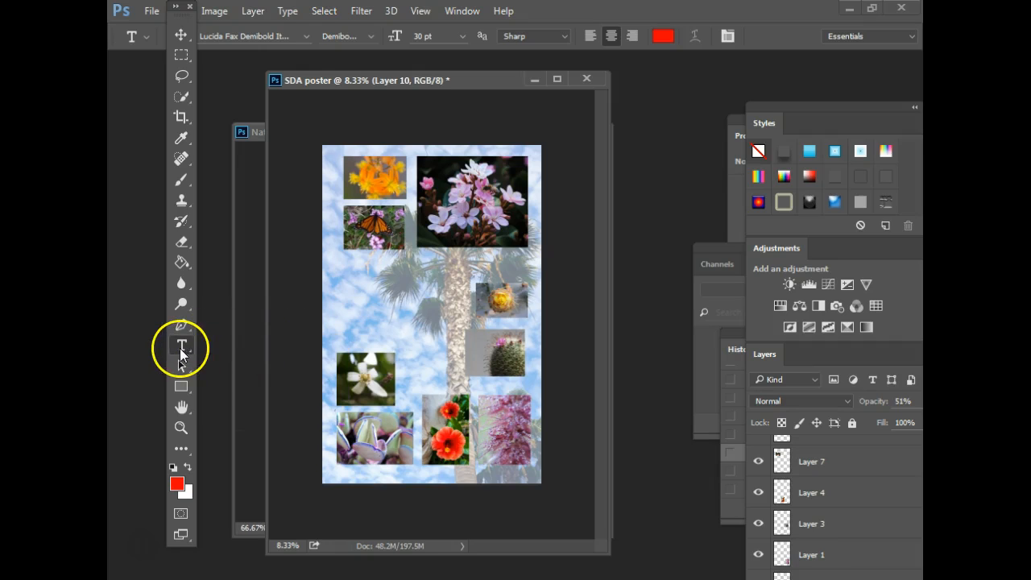
pyautogui.moveTo(335, 260); pyautogui.dragTo(459, 347)
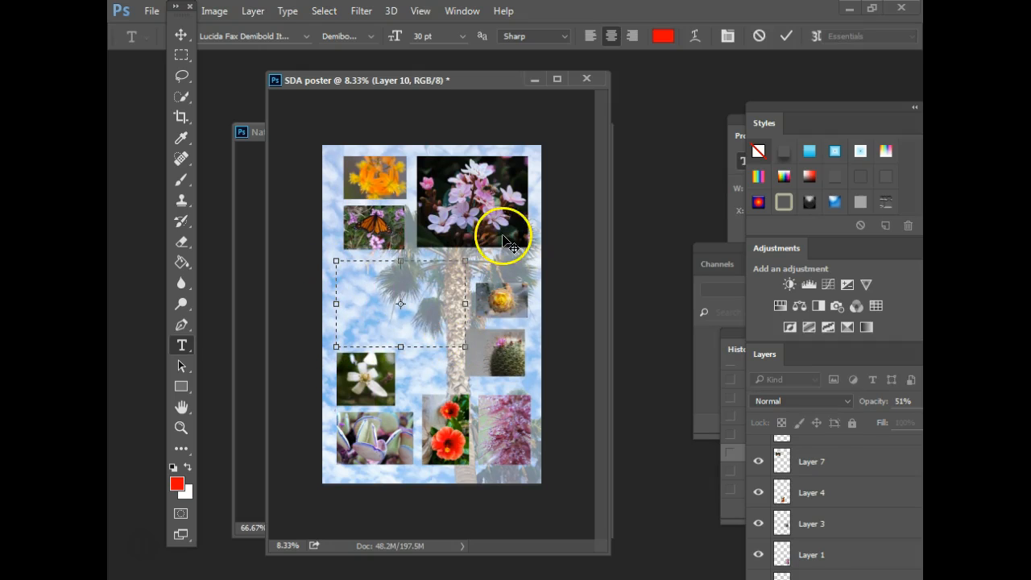
pyautogui.click(153, 577)
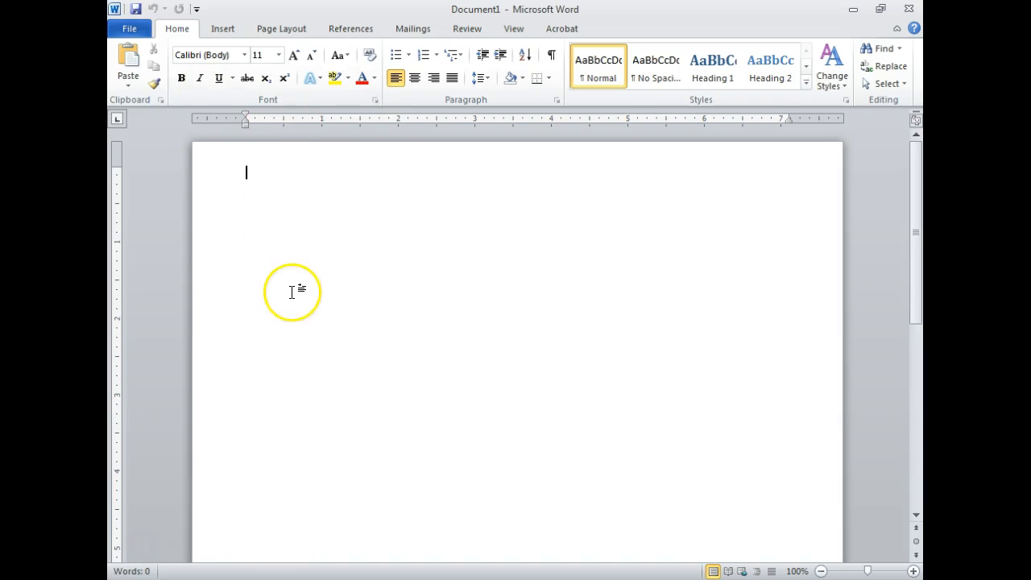
# - Open 'Assign #1 Document SDA(1) (3).doc' from Word's recent files and select its Objective paragraph
pyautogui.click(362, 321)
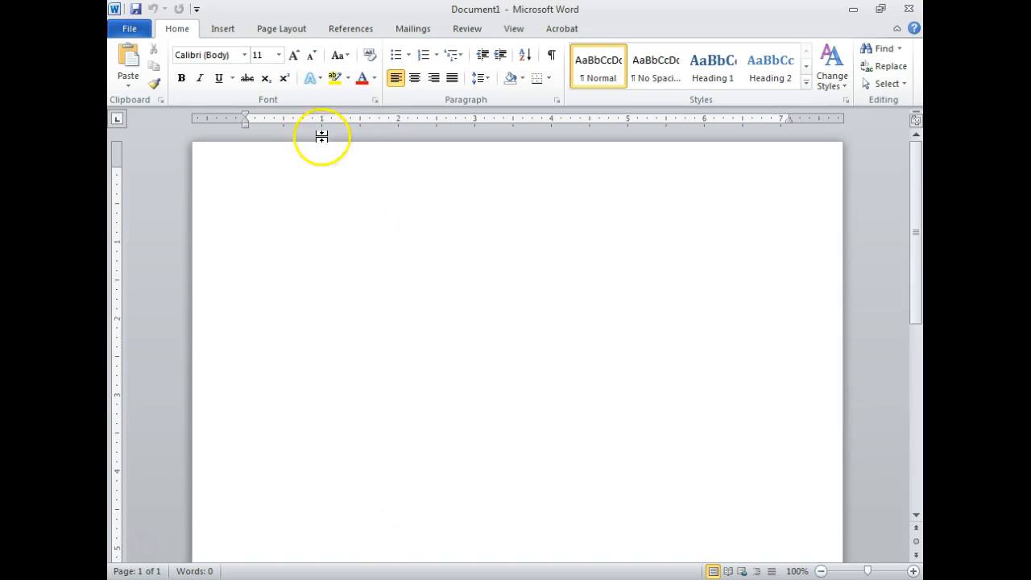
pyautogui.click(130, 29)
pyautogui.click(360, 96)
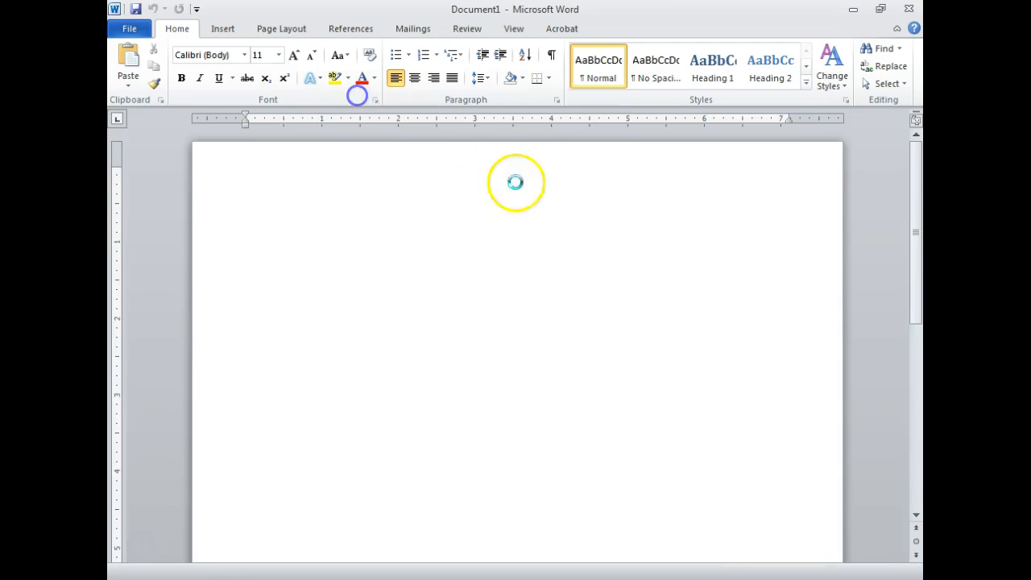
pyautogui.moveTo(137, 435); pyautogui.dragTo(521, 520)
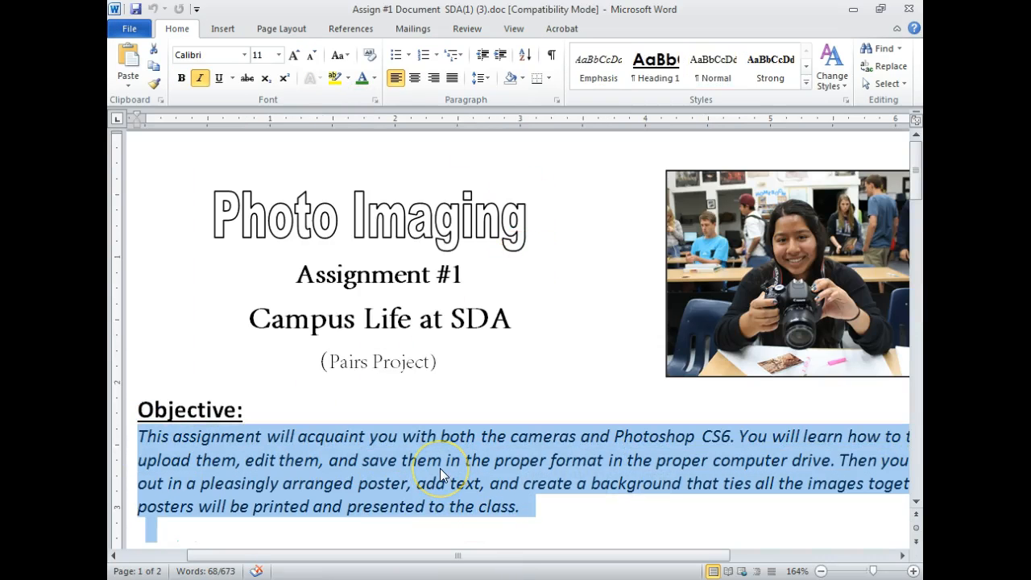
# - Paste the objective paragraph into a new text box in the middle of the SDA poster
pyautogui.click(559, 579)
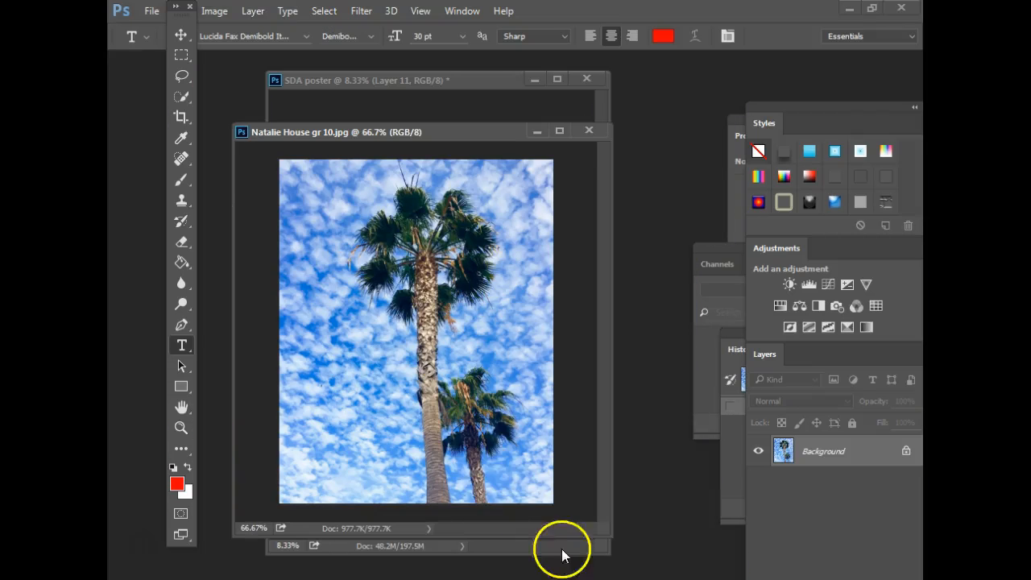
pyautogui.click(453, 80)
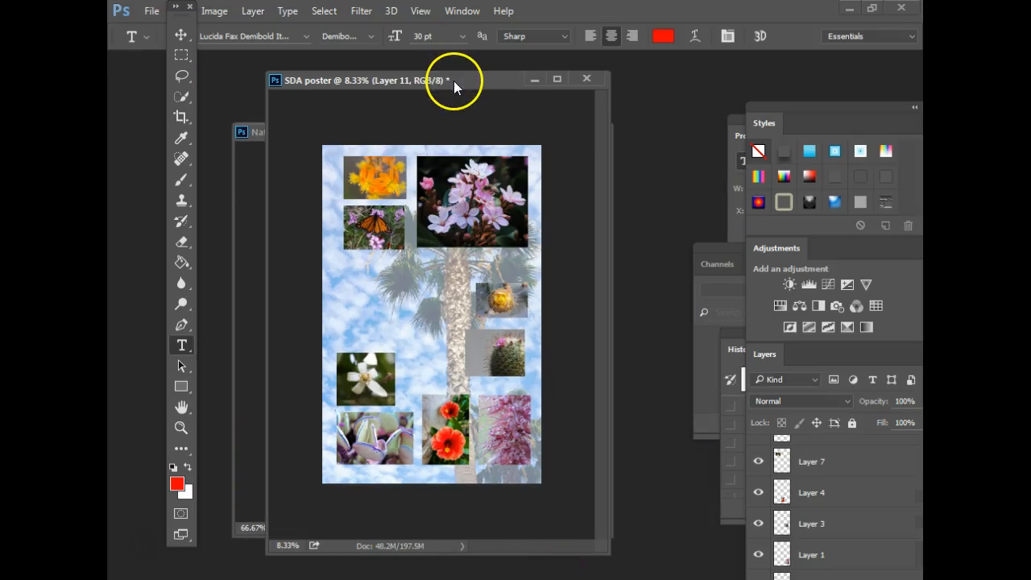
pyautogui.moveTo(343, 266); pyautogui.dragTo(465, 346)
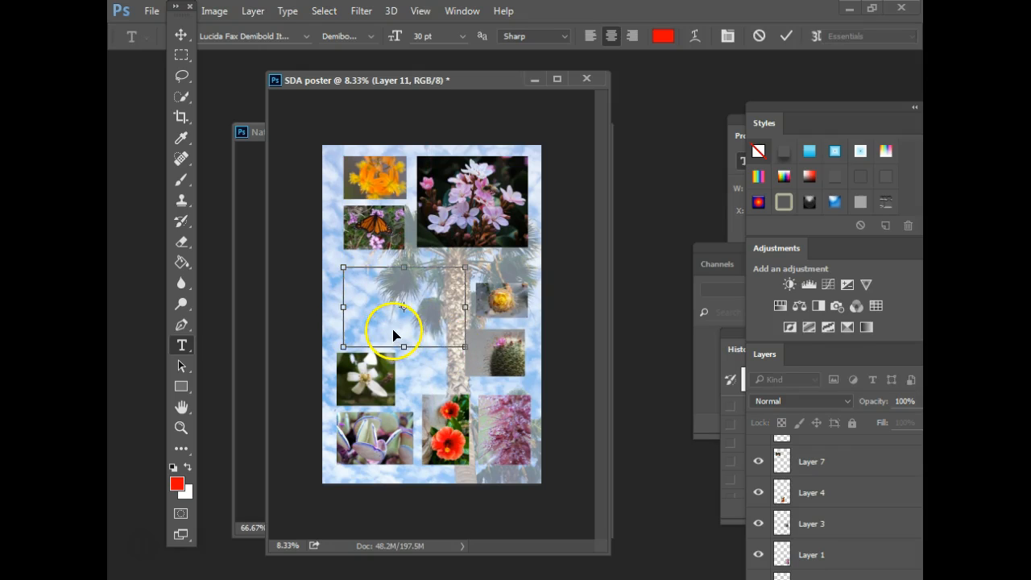
pyautogui.write('This assignment will acquaint you with both the cameras and Photoshop CS6. You will learn how to take photos, upload them, edit them, and save them in the proper format in the proper computer drive.')
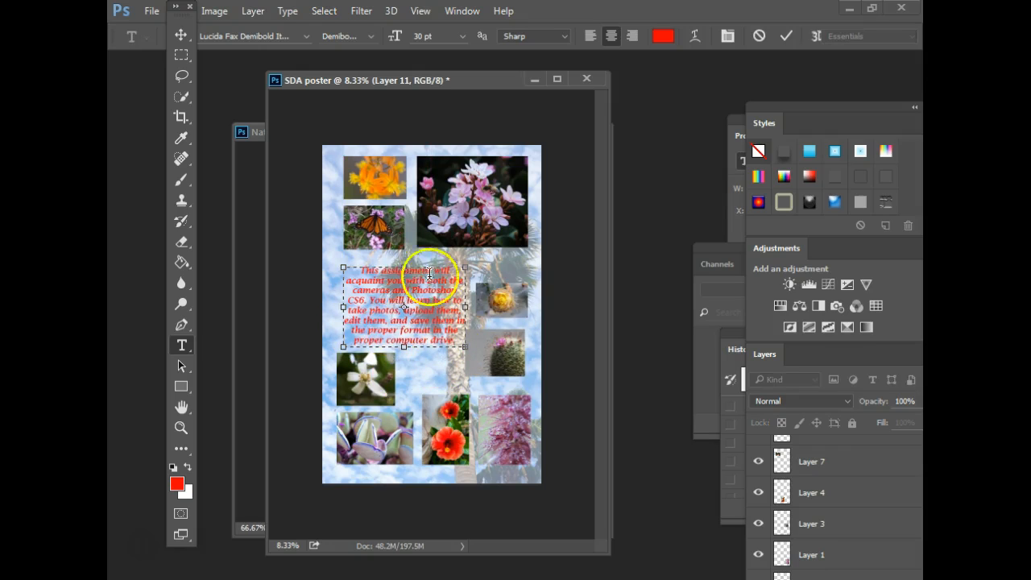
# - Reset default colours, sample orange from the flower, and reselect the paragraph to recolour it
pyautogui.click(173, 468)
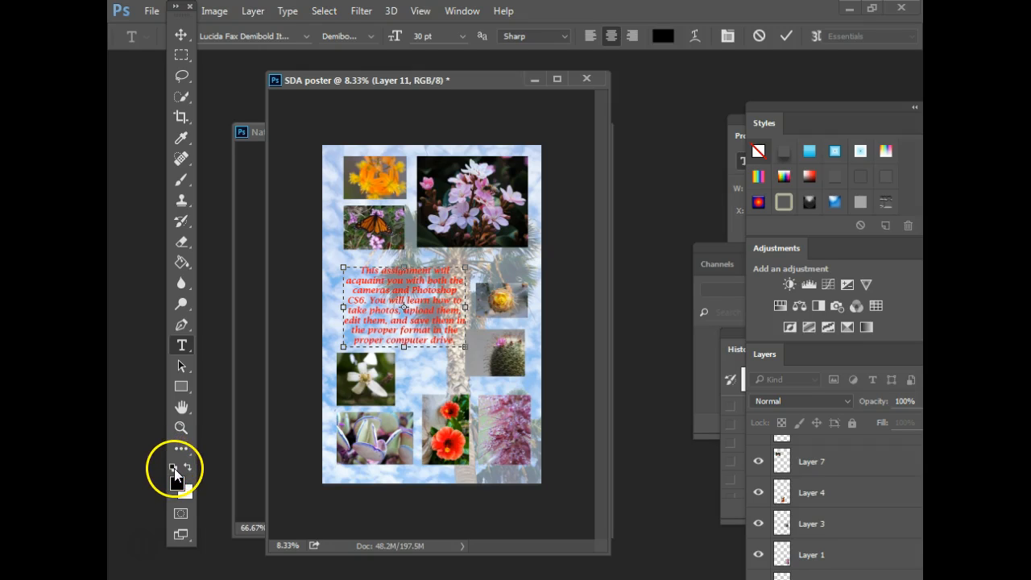
pyautogui.click(397, 298)
pyautogui.moveTo(361, 269); pyautogui.dragTo(464, 343)
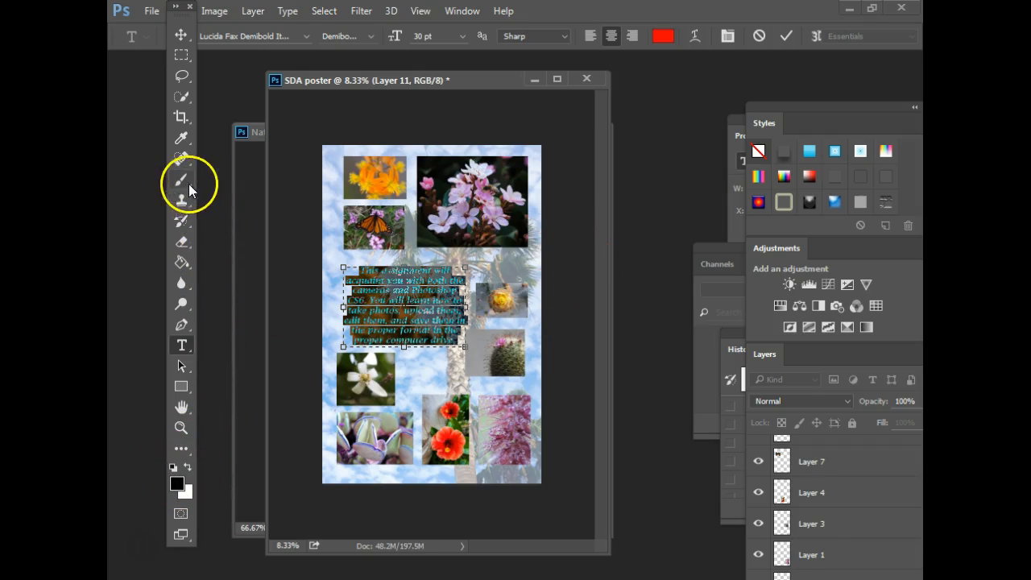
pyautogui.click(183, 137)
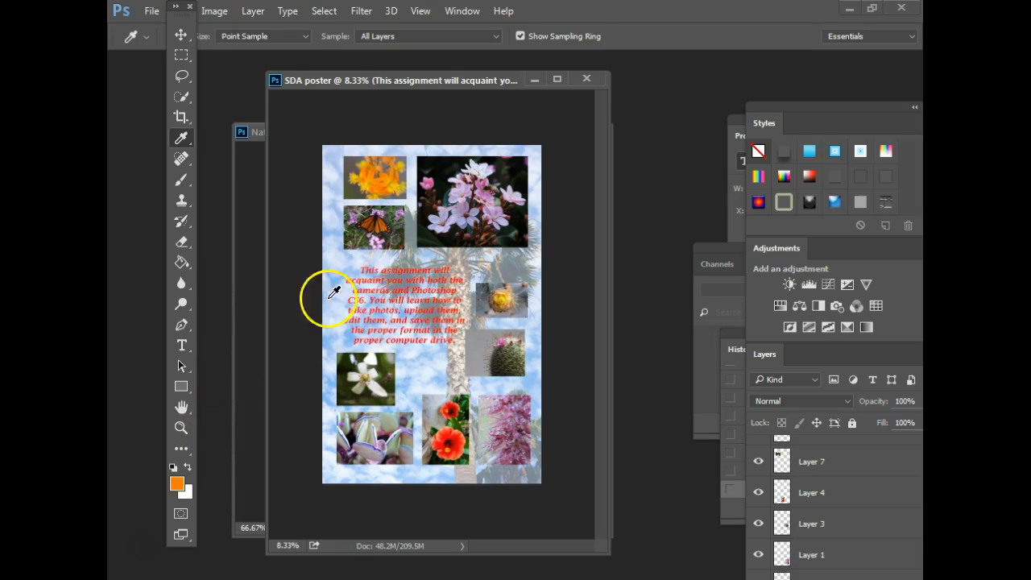
pyautogui.click(181, 345)
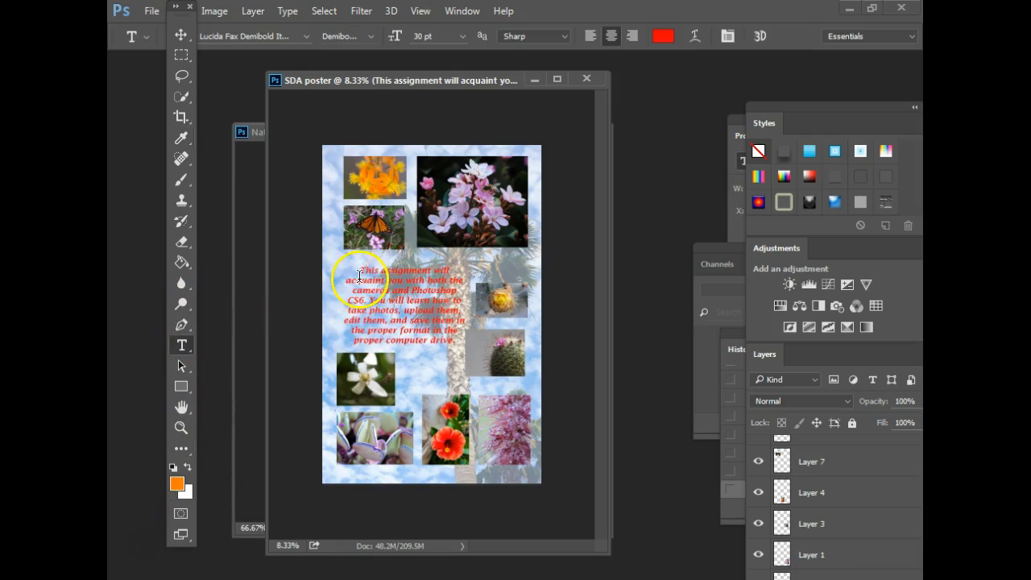
pyautogui.moveTo(346, 268); pyautogui.dragTo(461, 337)
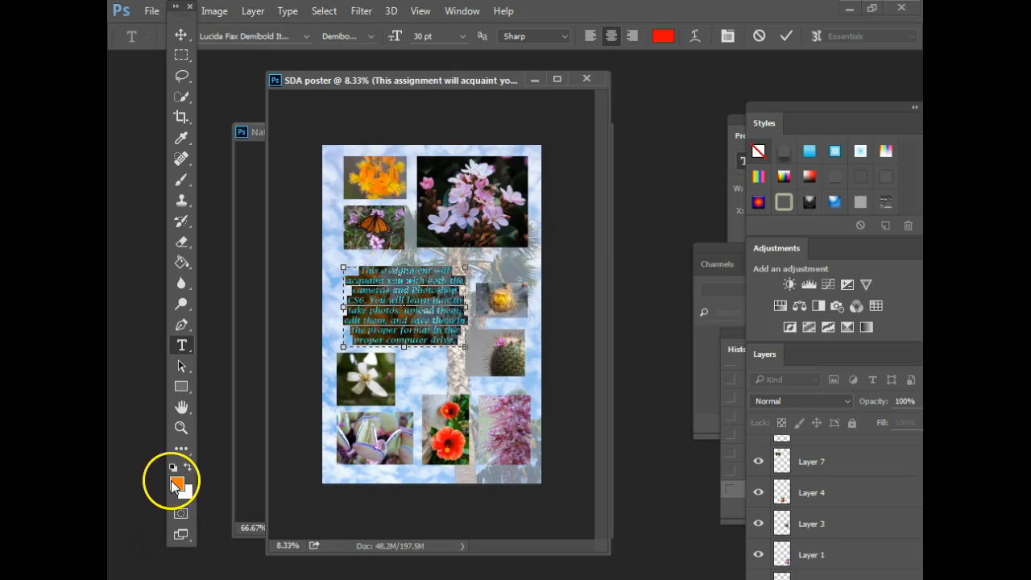
pyautogui.click(176, 482)
# - Apply the orange colour to the paragraph and set the whole paragraph to 24 pt
pyautogui.click(672, 132)
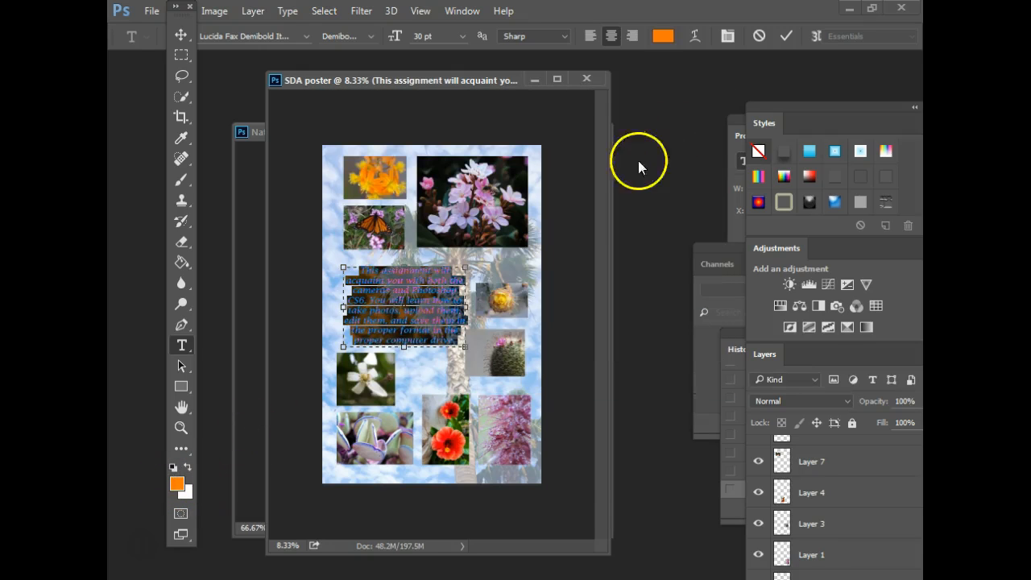
pyautogui.click(788, 34)
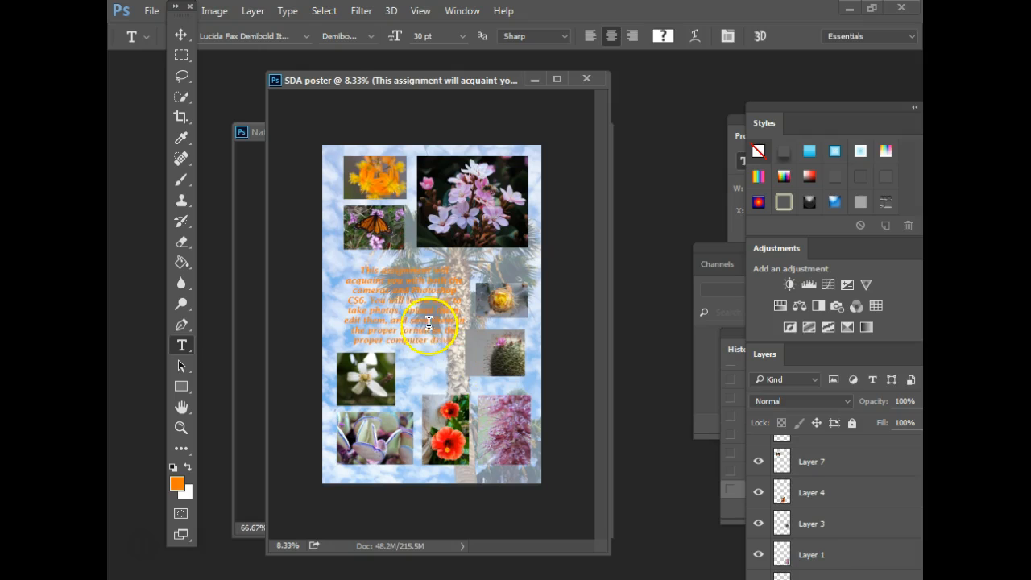
pyautogui.click(402, 305)
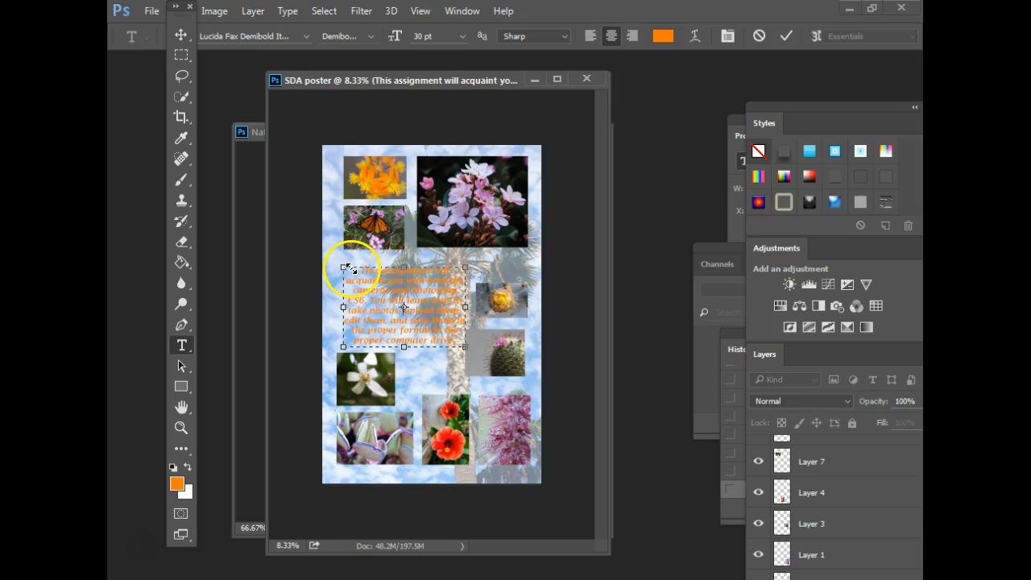
pyautogui.moveTo(358, 265); pyautogui.dragTo(460, 349)
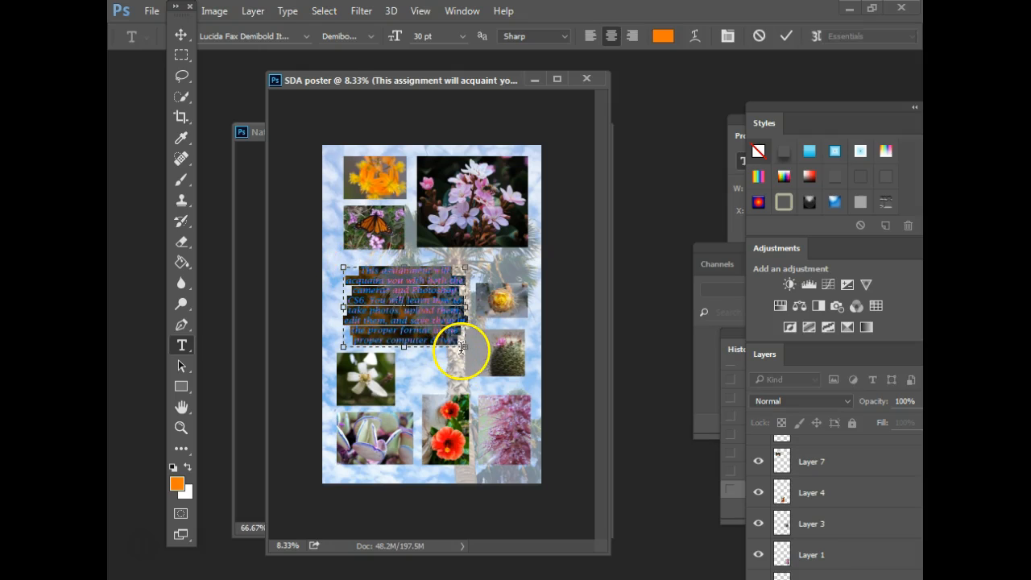
pyautogui.click(463, 36)
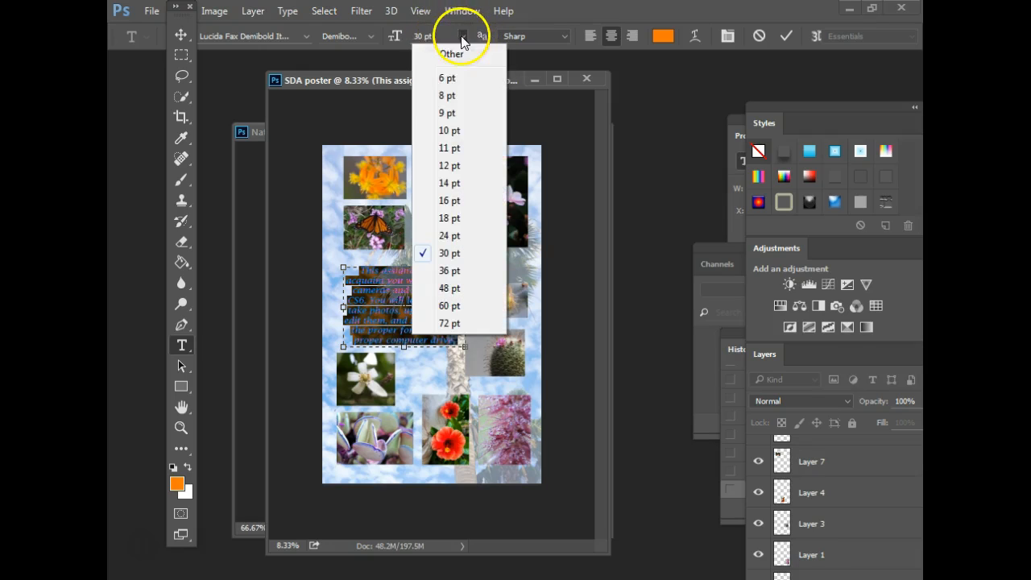
pyautogui.click(446, 236)
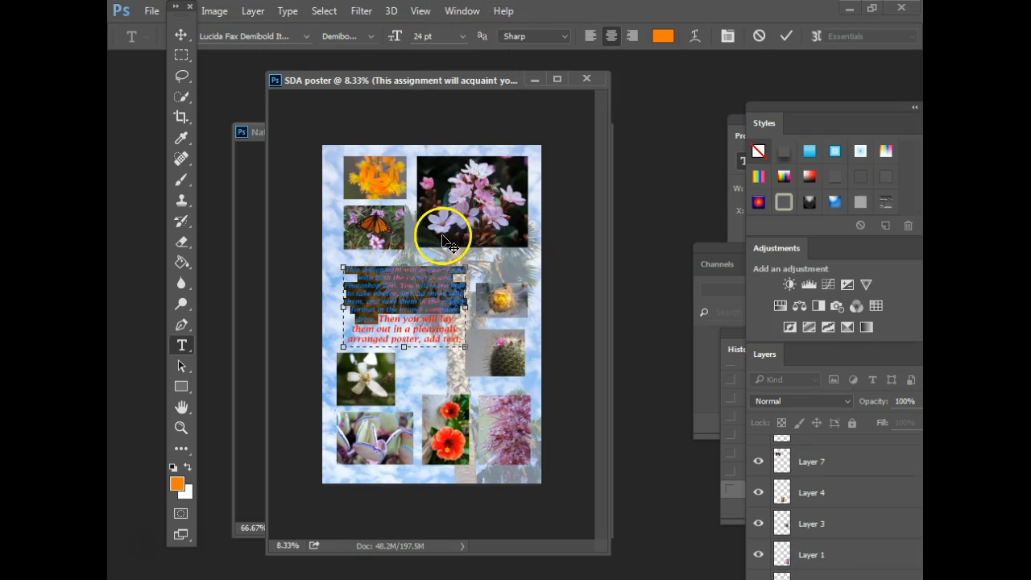
pyautogui.click(435, 331)
pyautogui.moveTo(460, 339); pyautogui.dragTo(315, 244)
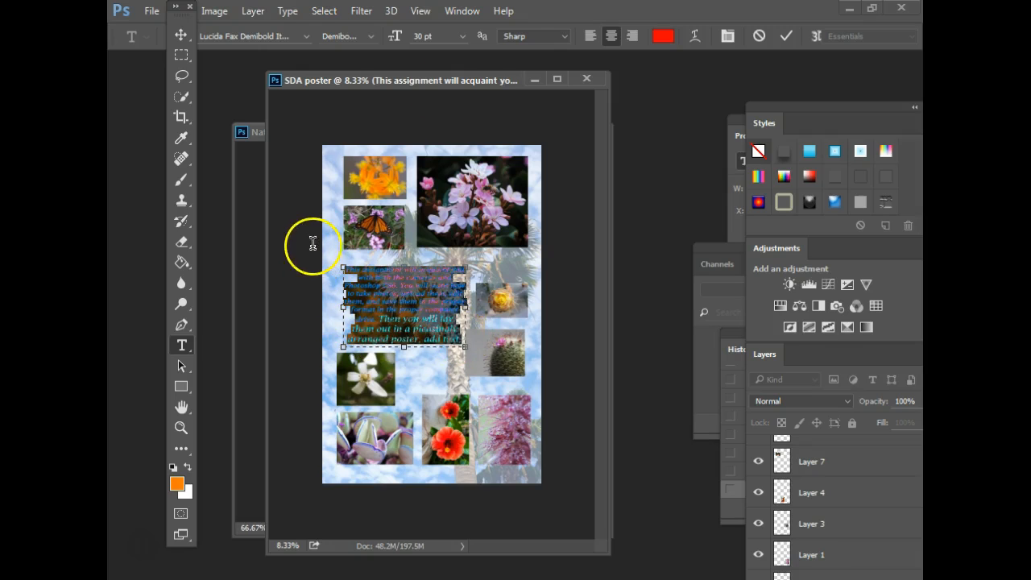
pyautogui.click(463, 37)
pyautogui.click(447, 236)
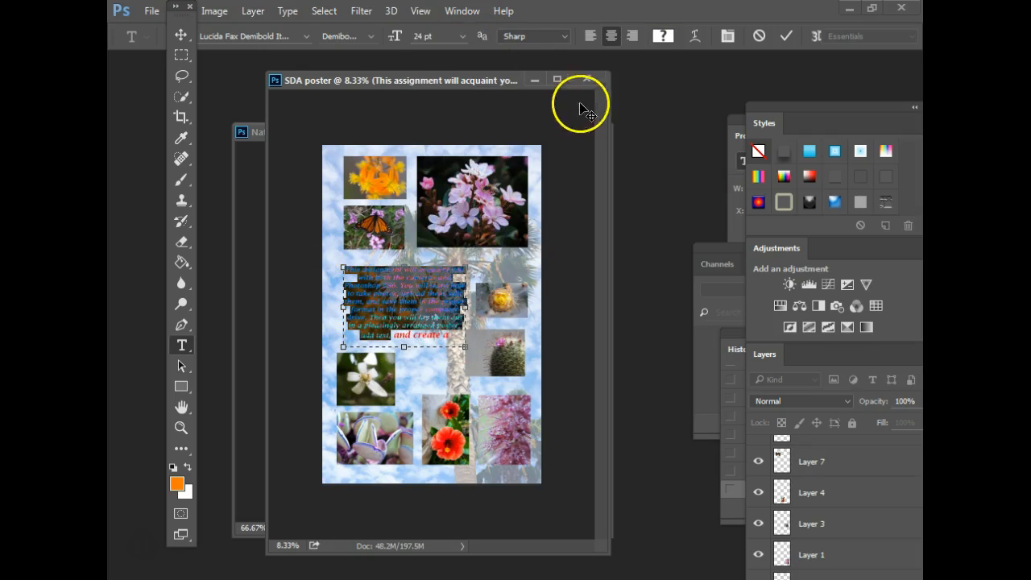
# - Reselect the full paragraph, including its remaining red lines, and make it all orange
pyautogui.click(441, 340)
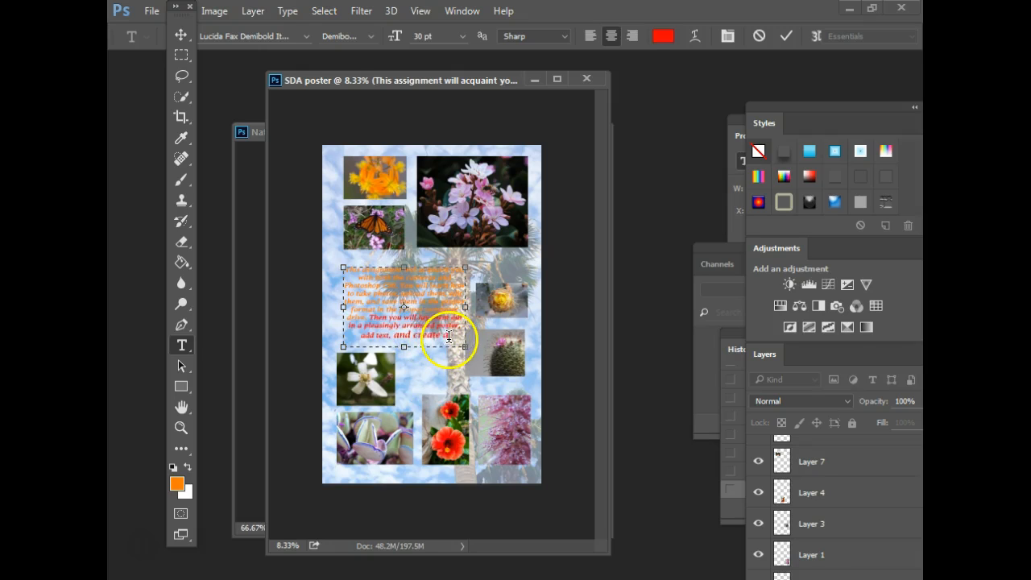
pyautogui.moveTo(449, 337); pyautogui.dragTo(306, 260)
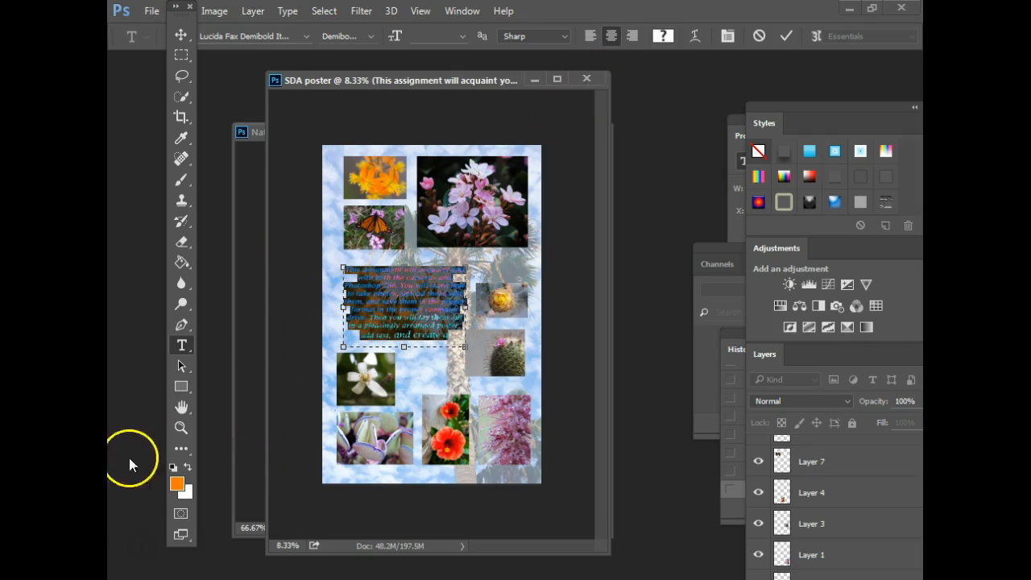
pyautogui.click(173, 483)
pyautogui.click(713, 101)
pyautogui.click(785, 36)
pyautogui.moveTo(448, 337); pyautogui.dragTo(277, 255)
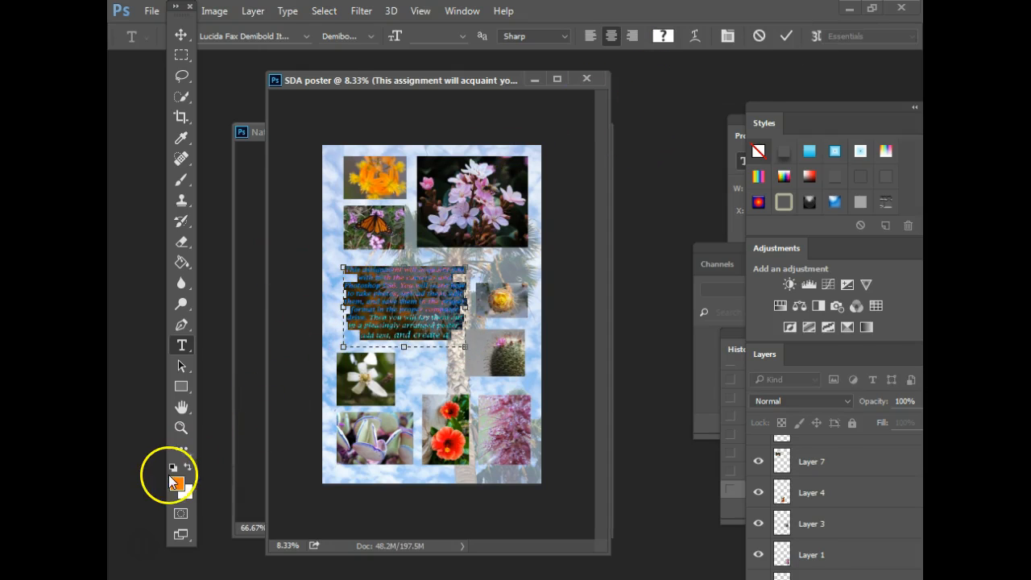
pyautogui.click(176, 481)
pyautogui.click(694, 128)
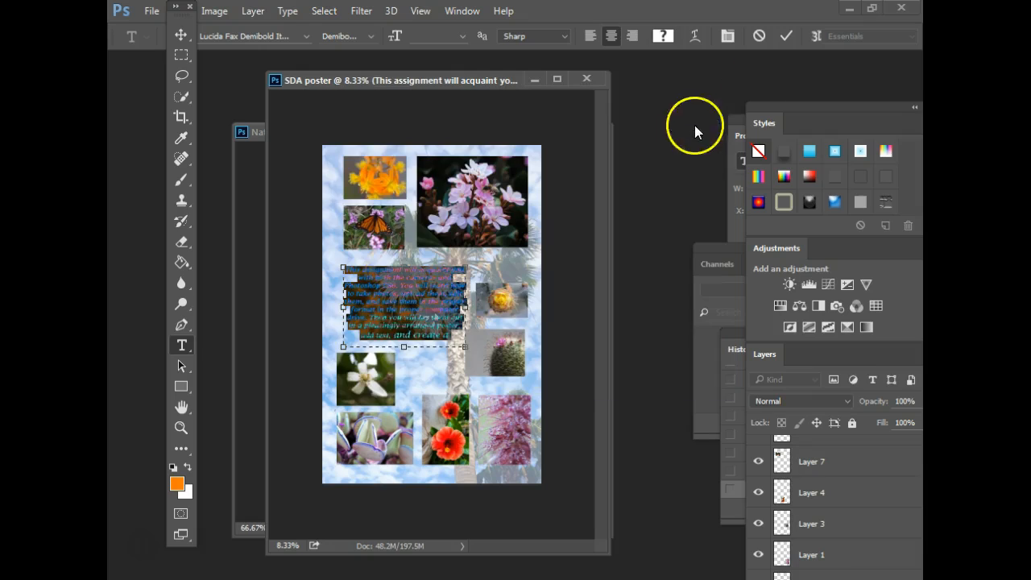
pyautogui.click(785, 39)
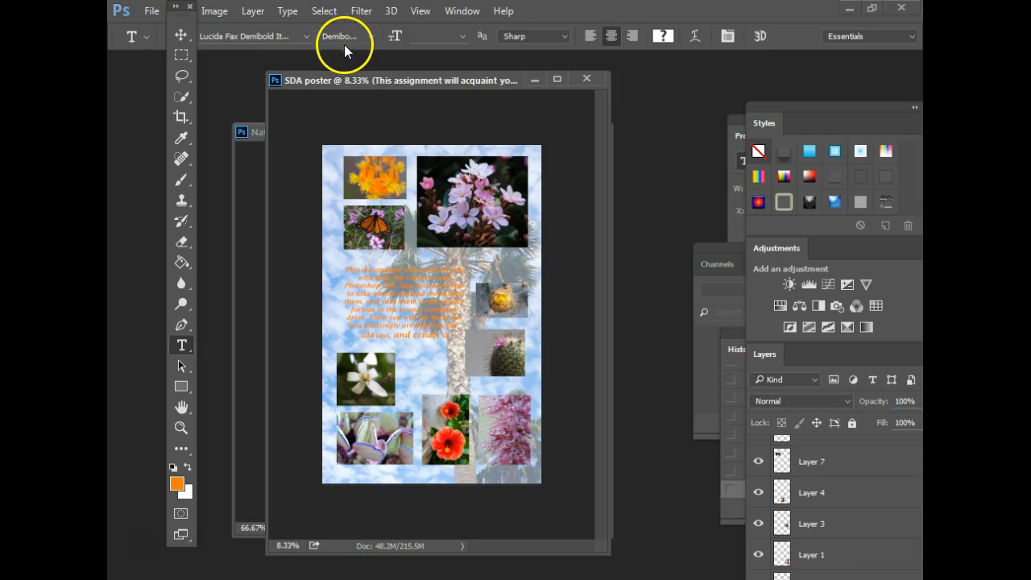
# - Set the paragraph font to Franklin Gothic Book Regular
pyautogui.click(302, 35)
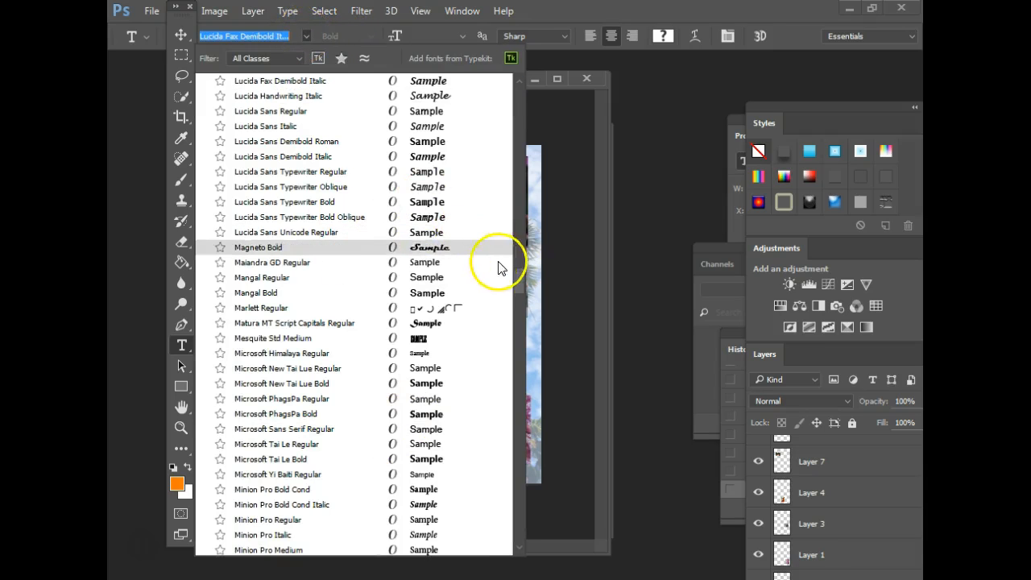
pyautogui.scroll(2, 515, 278)
pyautogui.moveTo(516, 278); pyautogui.dragTo(522, 87)
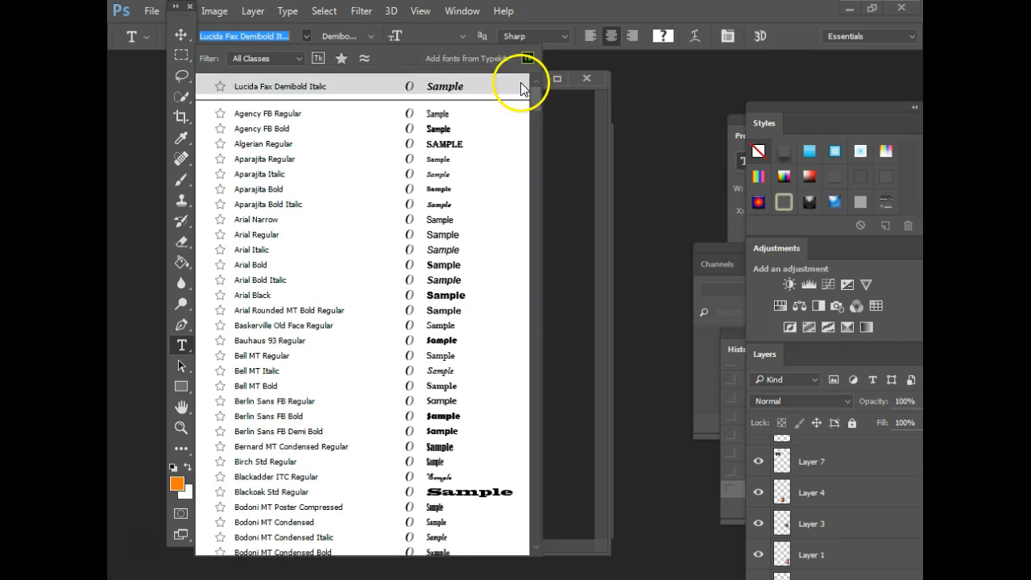
pyautogui.moveTo(538, 99); pyautogui.dragTo(525, 212)
pyautogui.click(445, 189)
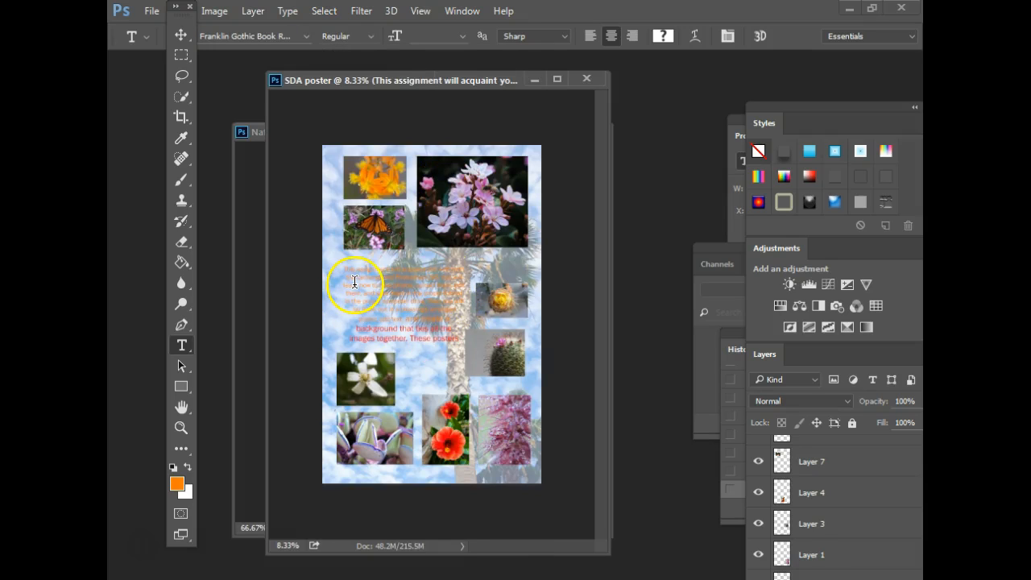
# - Widen the paragraph box, make all its text 30 pt, and draw a new text box to its right
pyautogui.click(433, 337)
pyautogui.moveTo(465, 345)
pyautogui.mouseDown()
pyautogui.moveTo(393, 312)
pyautogui.moveTo(476, 347)
pyautogui.mouseUp()
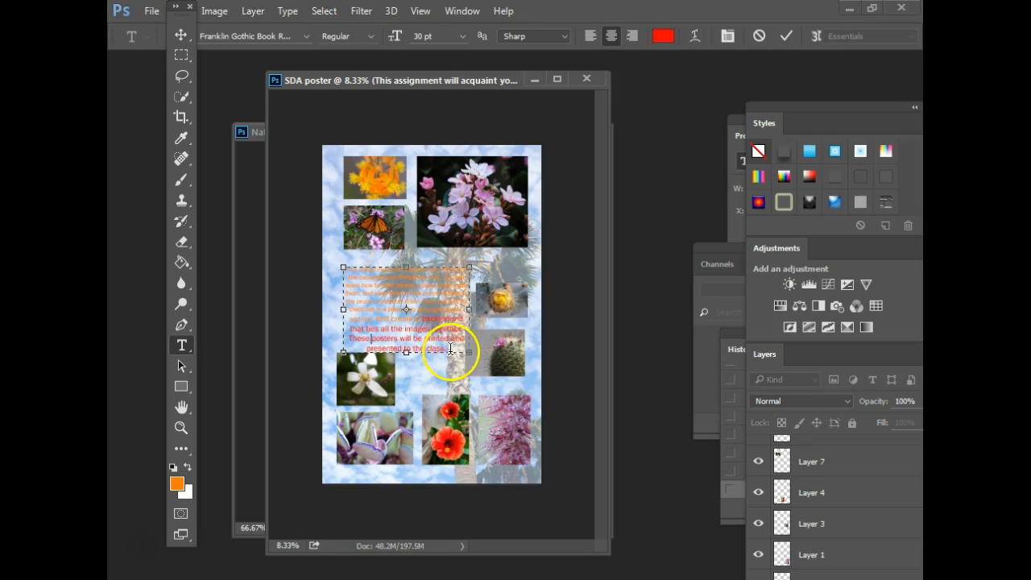
pyautogui.hotkey('ctrl', 'a')
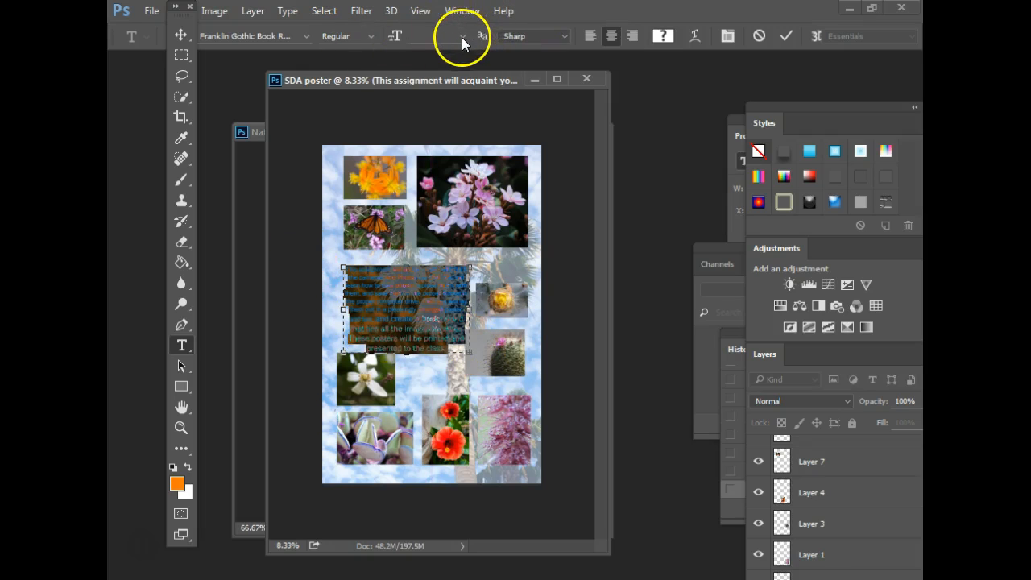
pyautogui.click(461, 37)
pyautogui.click(445, 252)
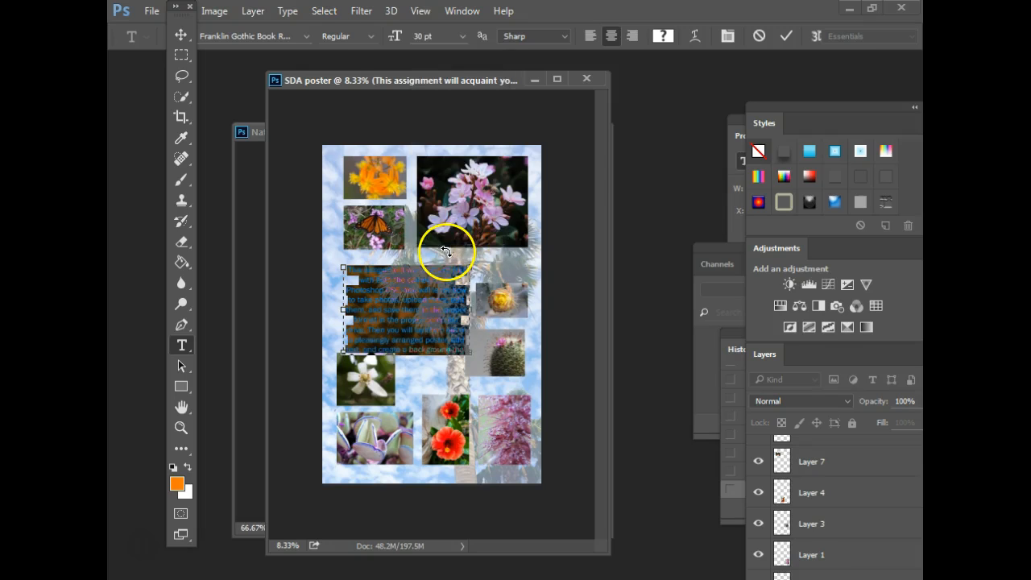
pyautogui.click(779, 37)
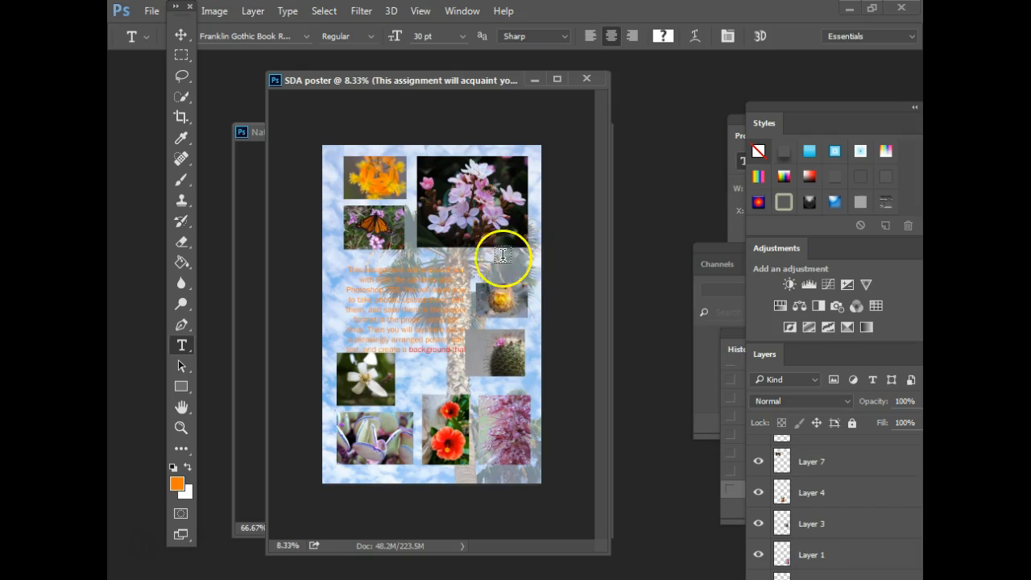
pyautogui.moveTo(471, 249); pyautogui.dragTo(540, 282)
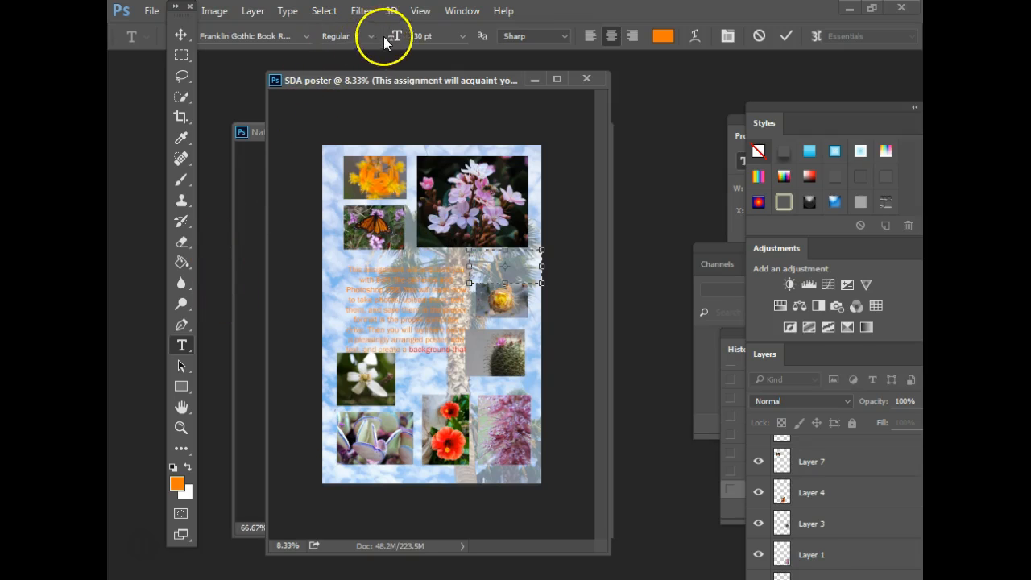
# - Type 'Flowers at SDA' in black 48 pt, centre it, and nudge it above the yellow flower
pyautogui.click(462, 36)
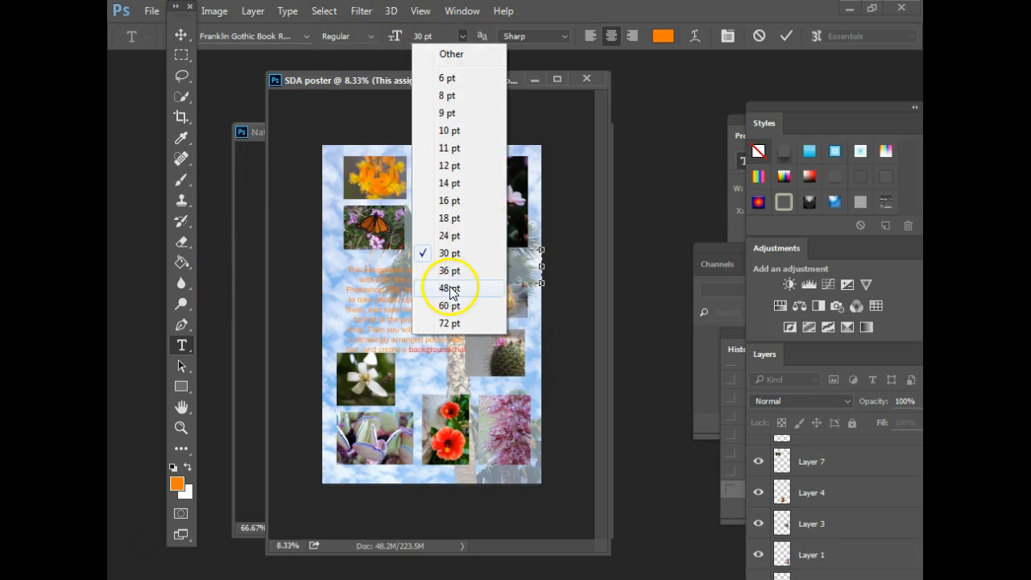
pyautogui.click(472, 285)
pyautogui.click(173, 467)
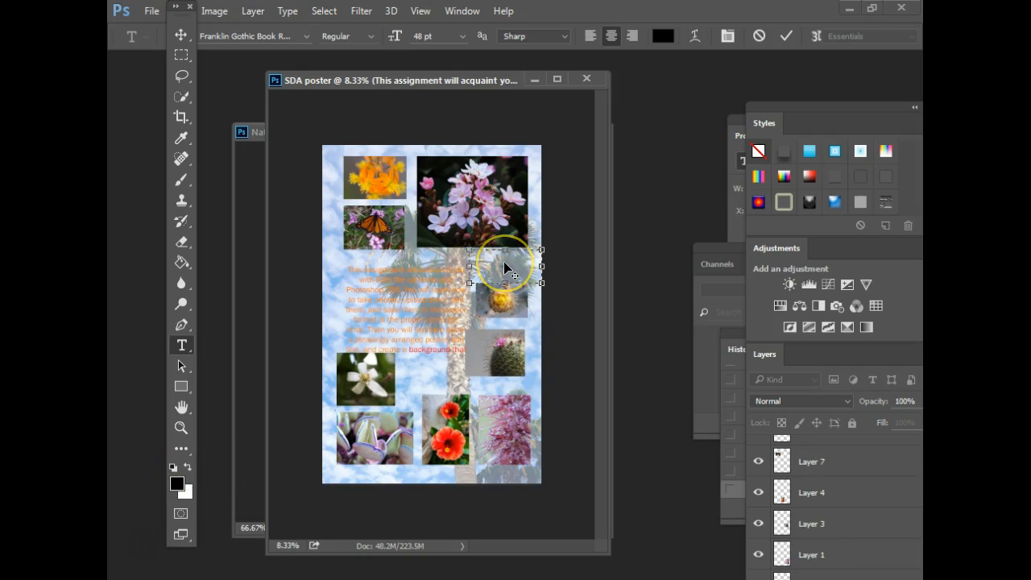
pyautogui.write('Fi')
pyautogui.moveTo(514, 268); pyautogui.dragTo(449, 234)
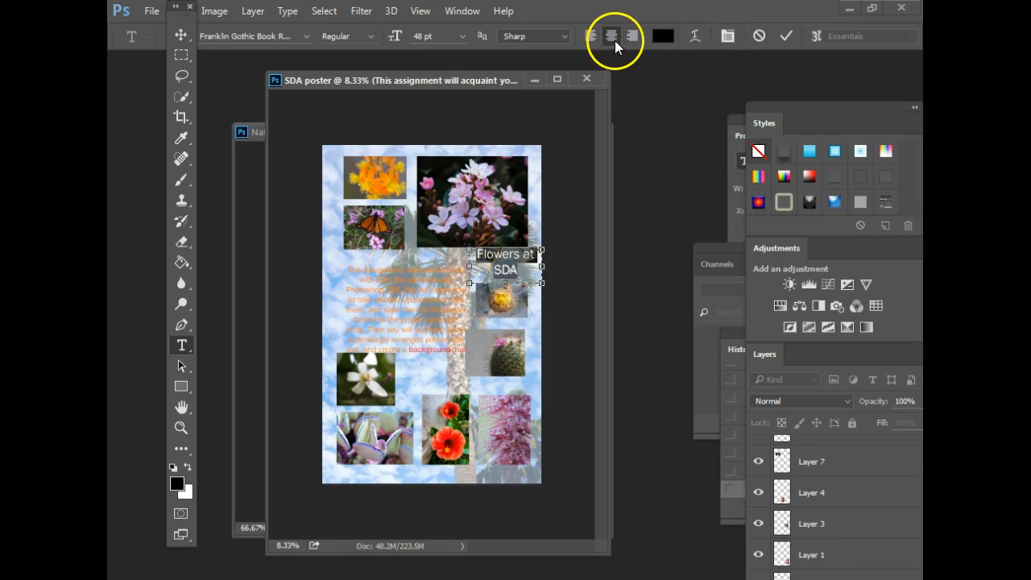
pyautogui.click(525, 256)
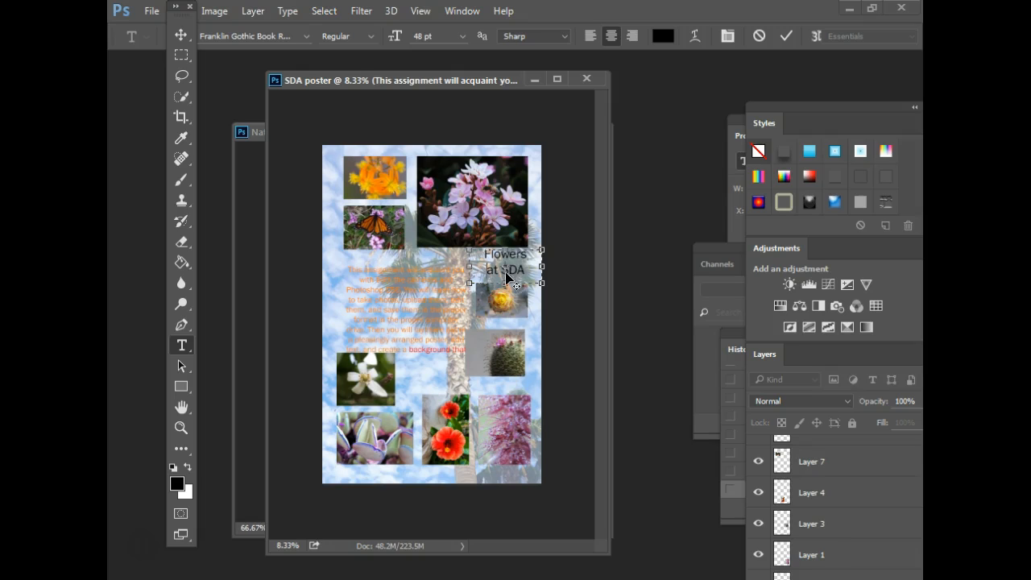
pyautogui.click(786, 37)
pyautogui.click(181, 35)
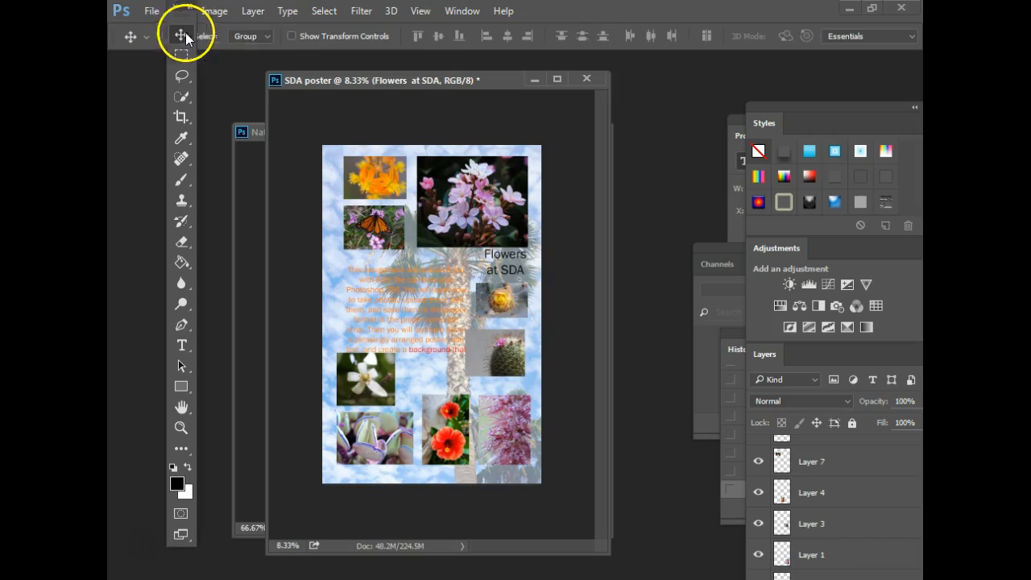
pyautogui.moveTo(501, 261); pyautogui.dragTo(497, 263)
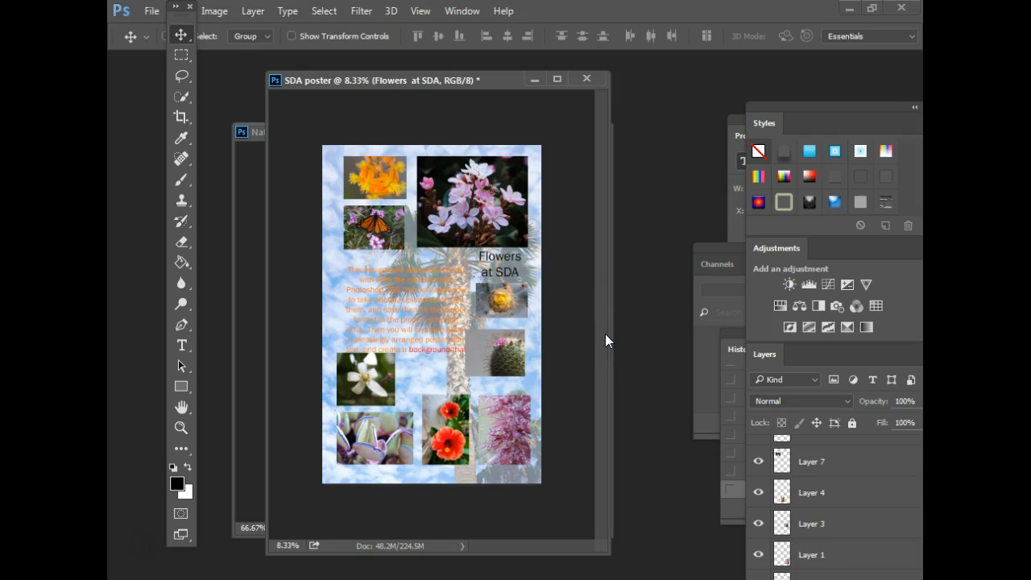
# - Draw a 16 pt byline text box beside the white flower
pyautogui.click(181, 348)
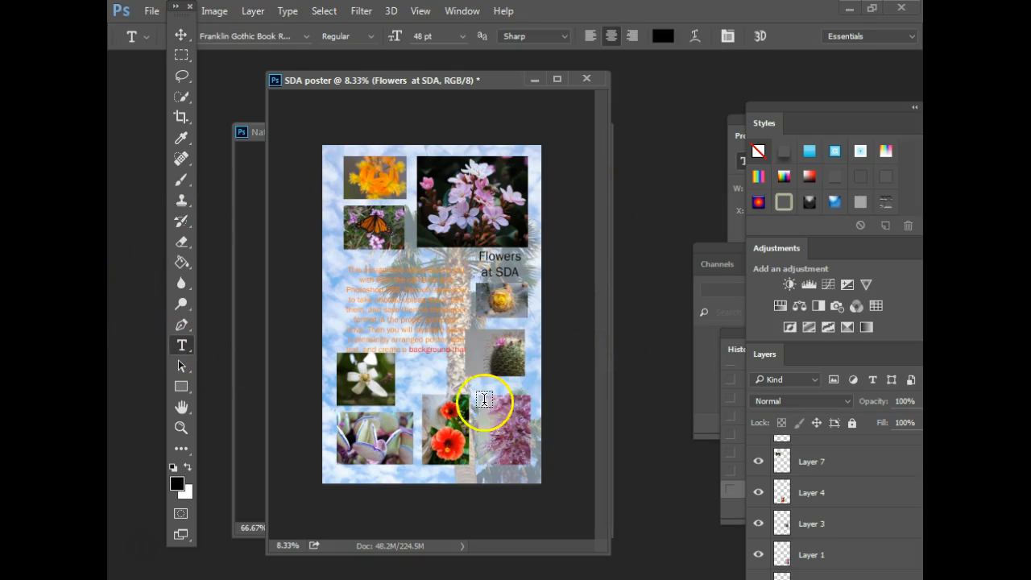
pyautogui.moveTo(400, 360); pyautogui.dragTo(464, 394)
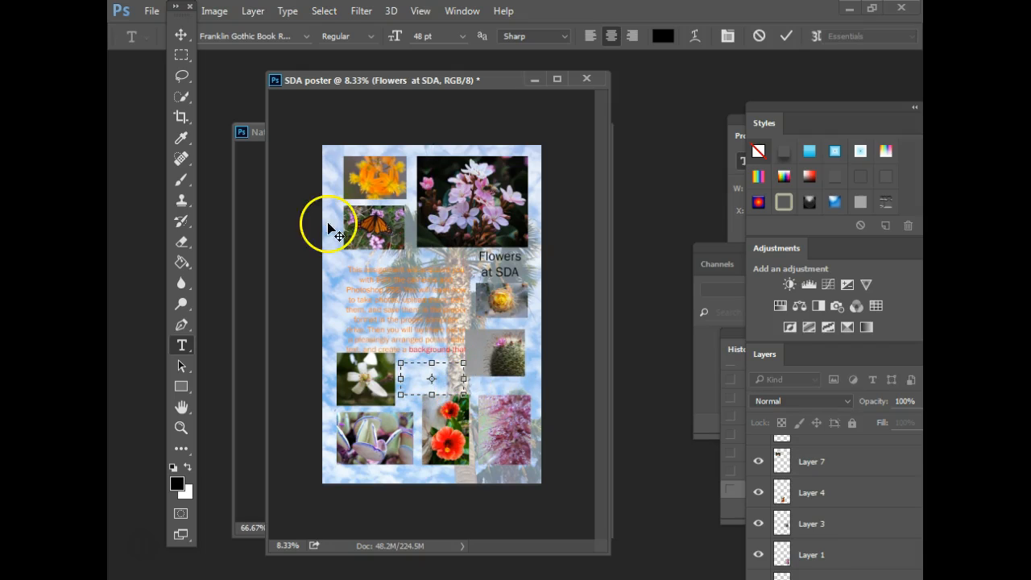
pyautogui.click(466, 37)
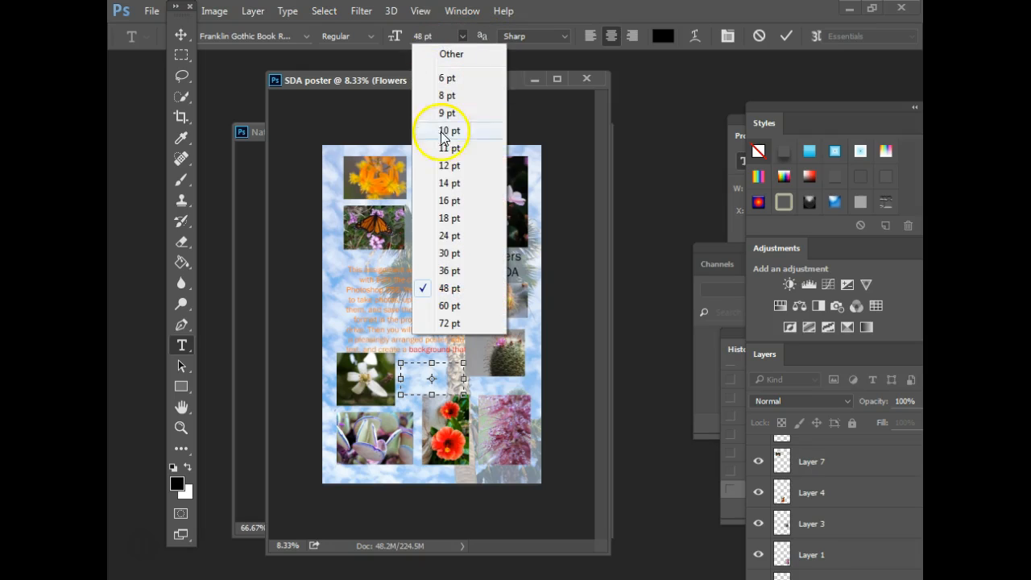
pyautogui.click(450, 201)
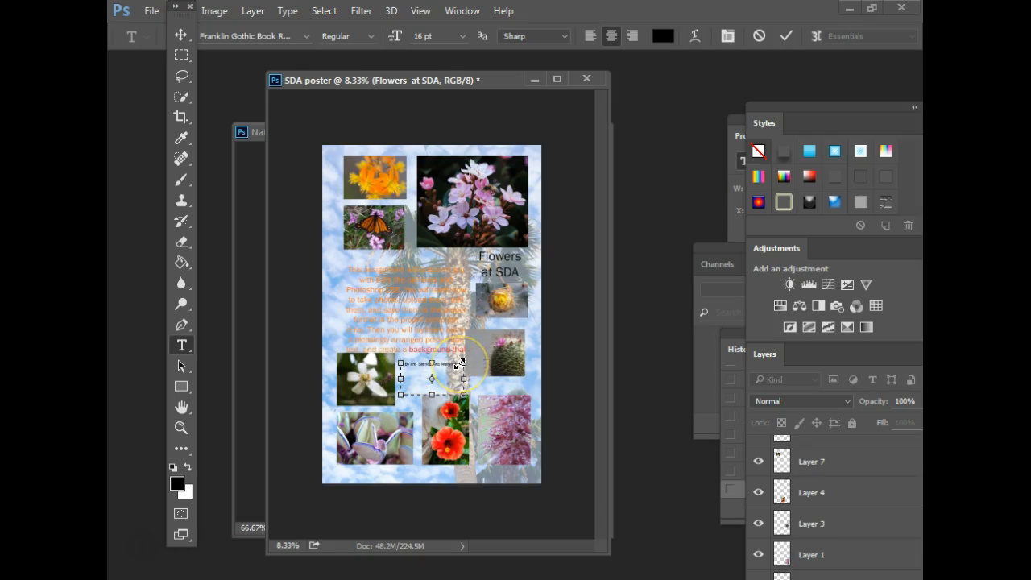
# - Enlarge the author byline to 24 pt, break it onto two lines before 'and', and position it
pyautogui.hotkey('ctrl', '+')
pyautogui.hotkey('ctrl', '+')
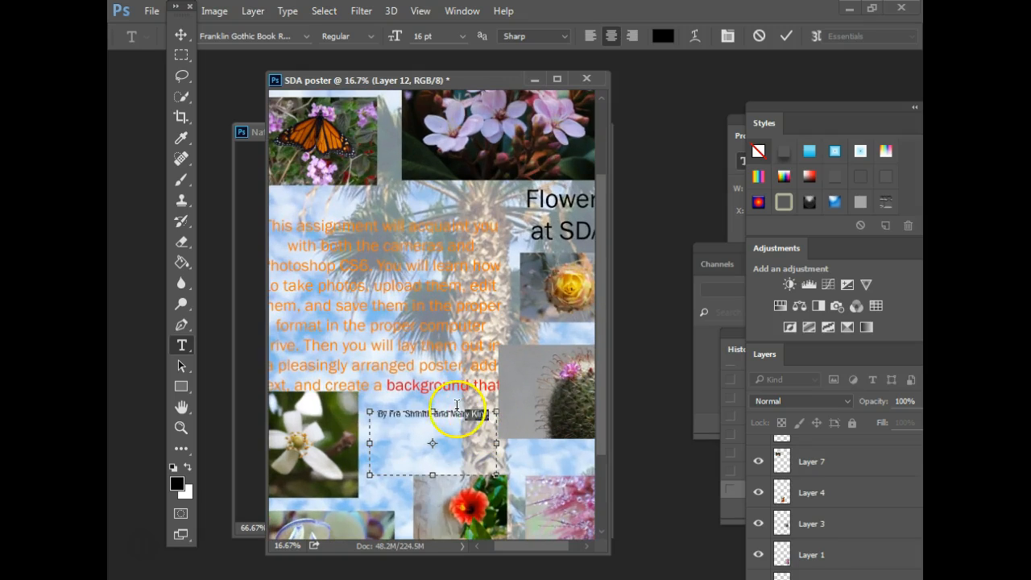
pyautogui.hotkey('ctrl', 'a')
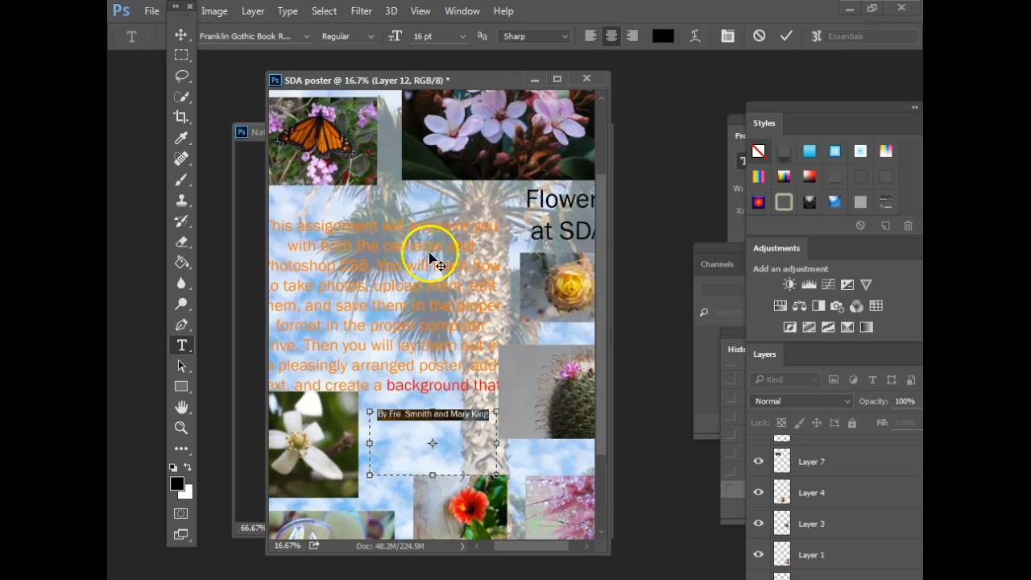
pyautogui.click(461, 36)
pyautogui.click(450, 239)
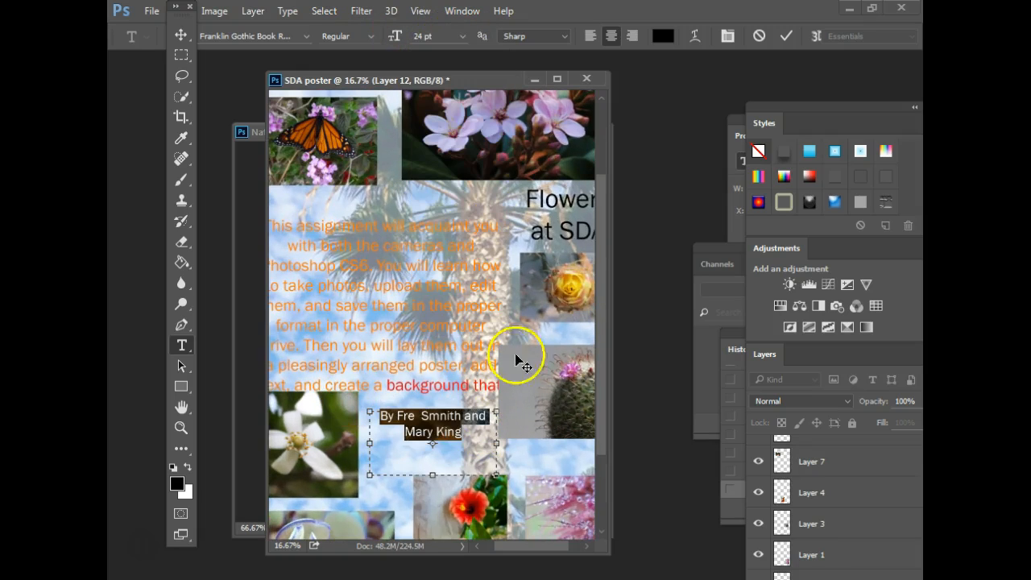
pyautogui.click(465, 420)
pyautogui.press('Return')
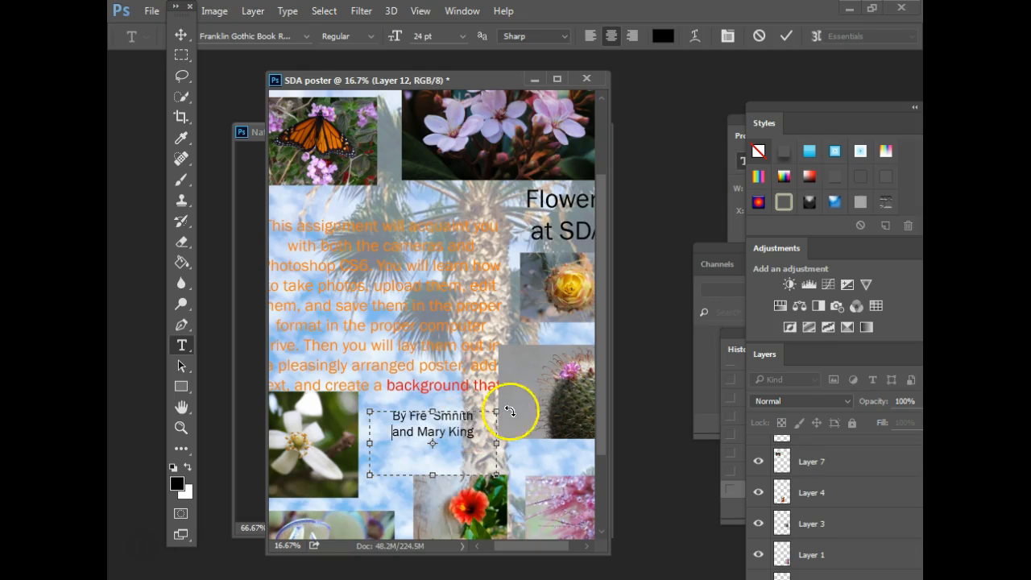
pyautogui.click(785, 36)
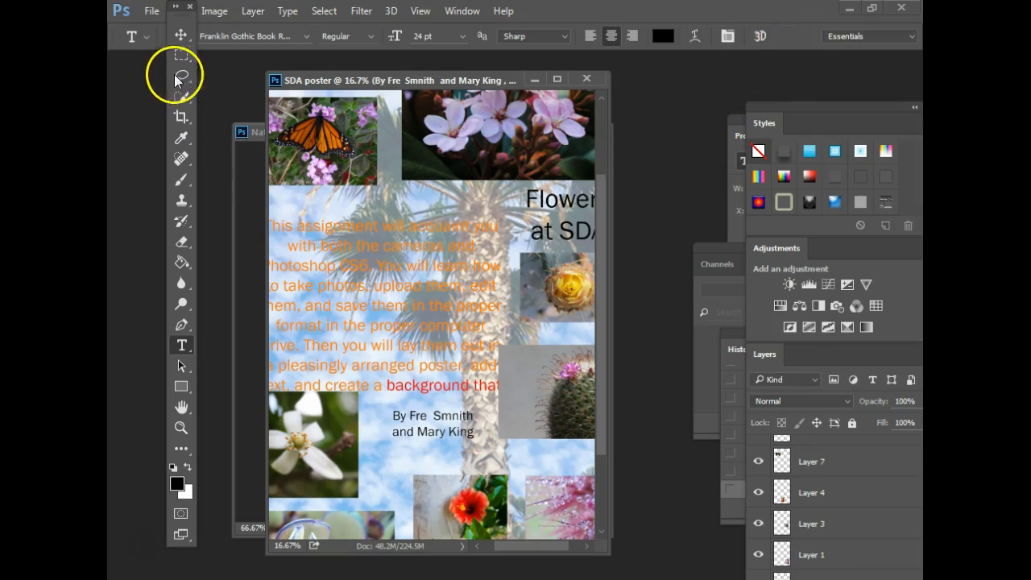
pyautogui.click(181, 35)
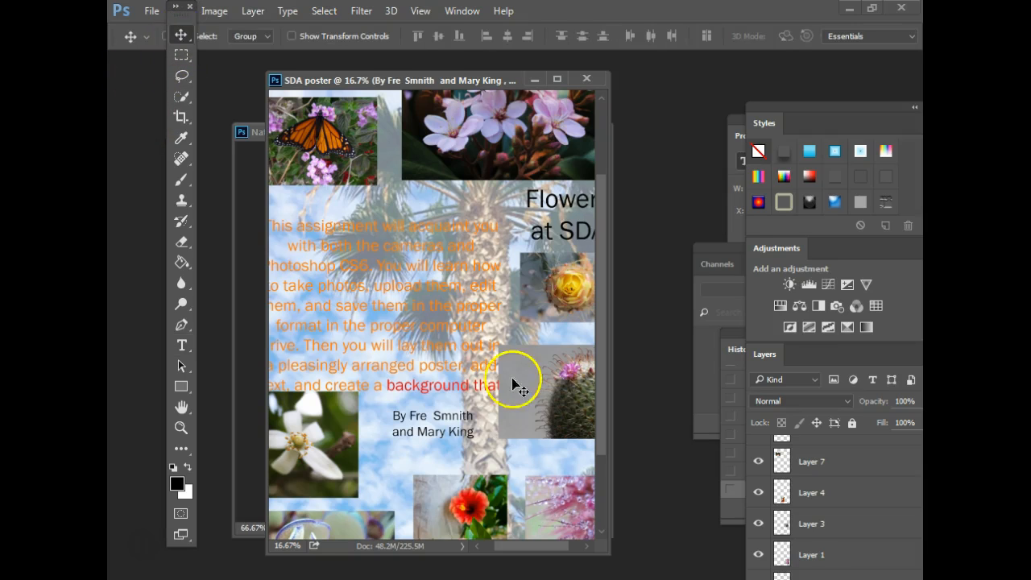
pyautogui.moveTo(495, 379); pyautogui.dragTo(499, 378)
pyautogui.hotkey('ctrl', '-')
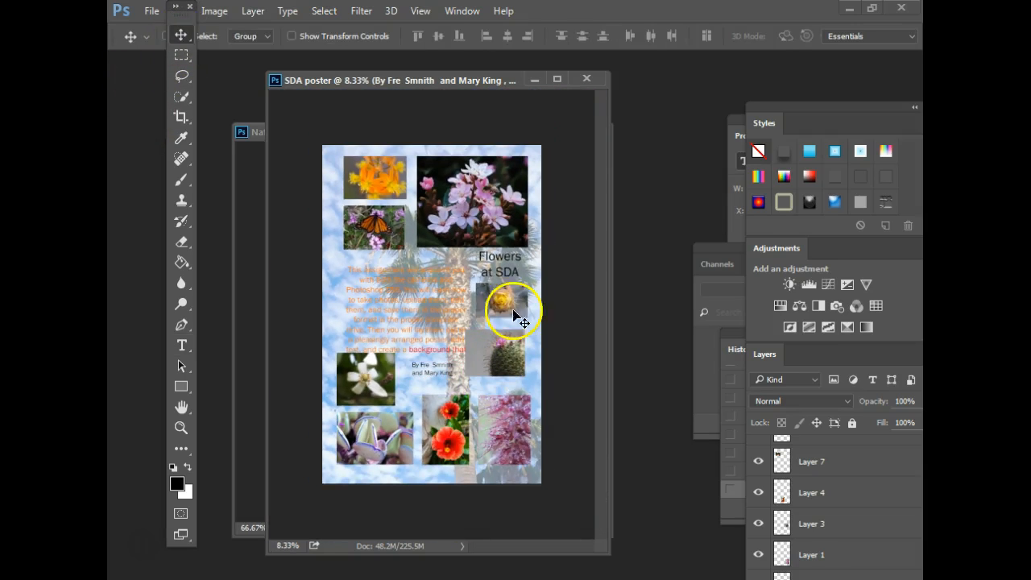